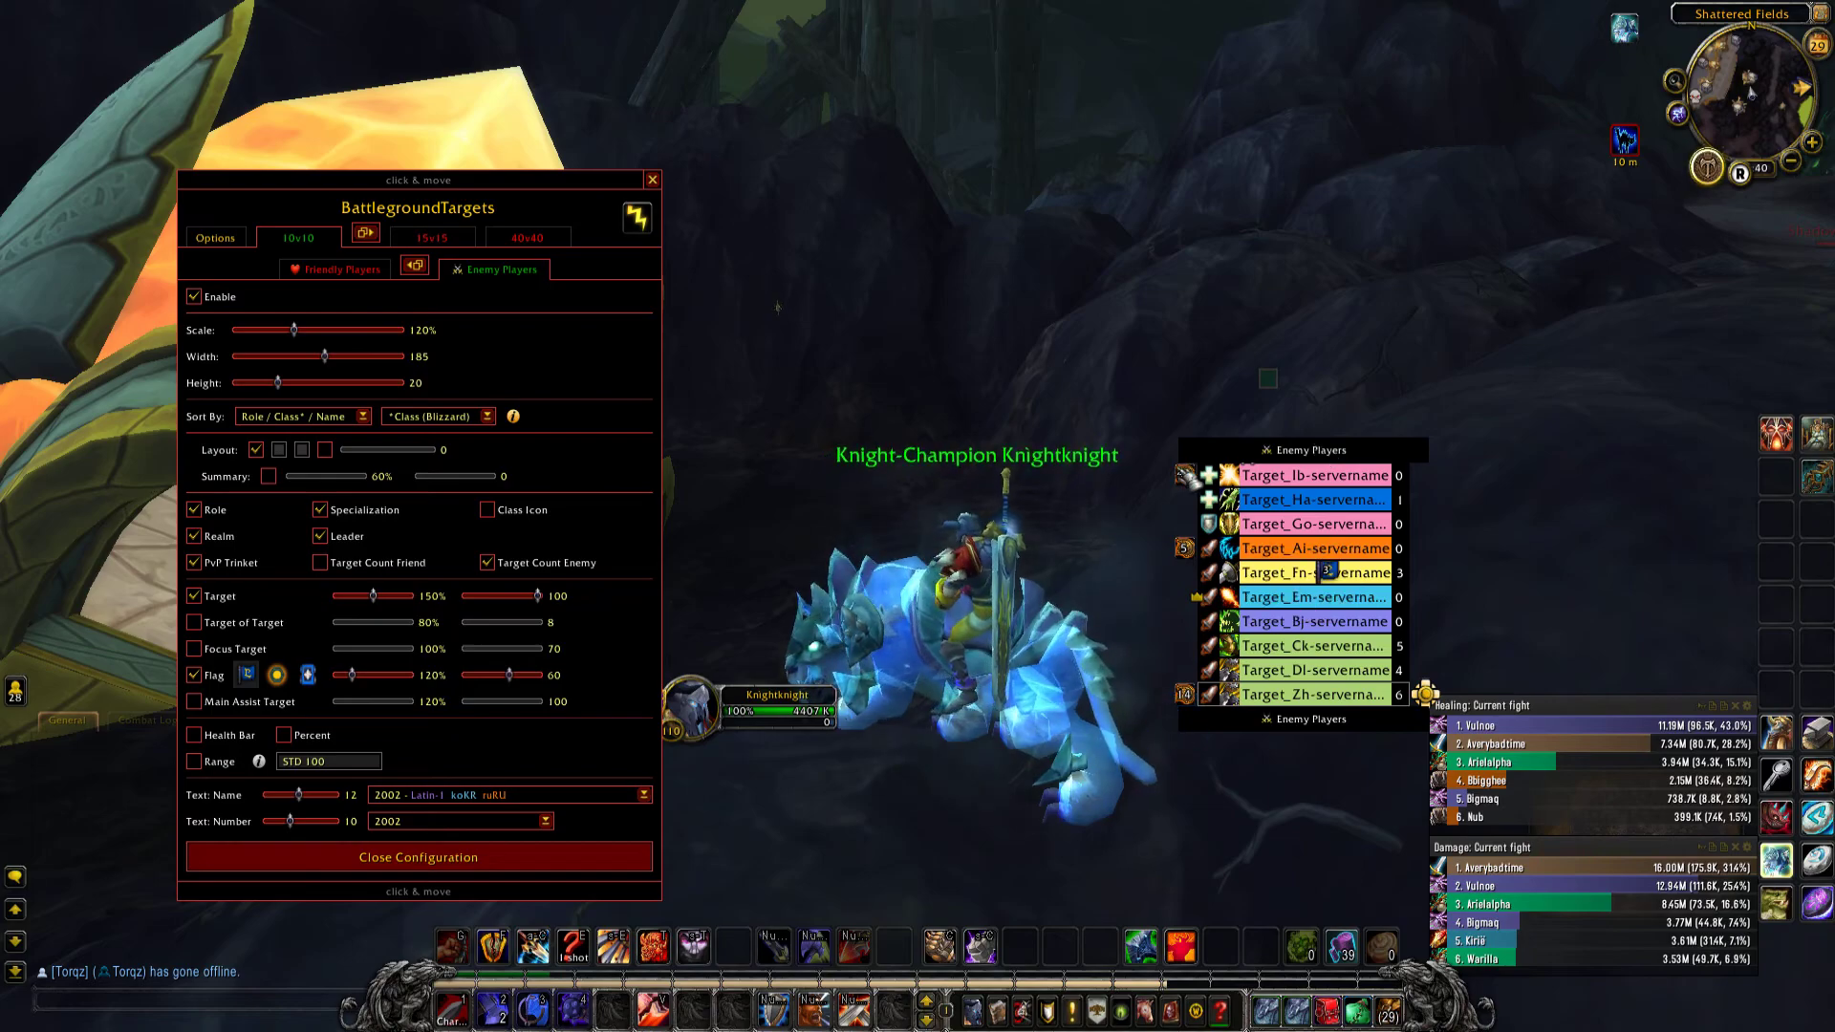
Move the Enemy Players frame and close the BattlegroundTargets configuration window.
{"action": "scroll", "coordinate": [1131, 344], "scroll_direction": "down", "scroll_amount": 3}
{"action": "left_click_drag", "start_coordinate": [1130, 344], "coordinate": [1109, 387]}
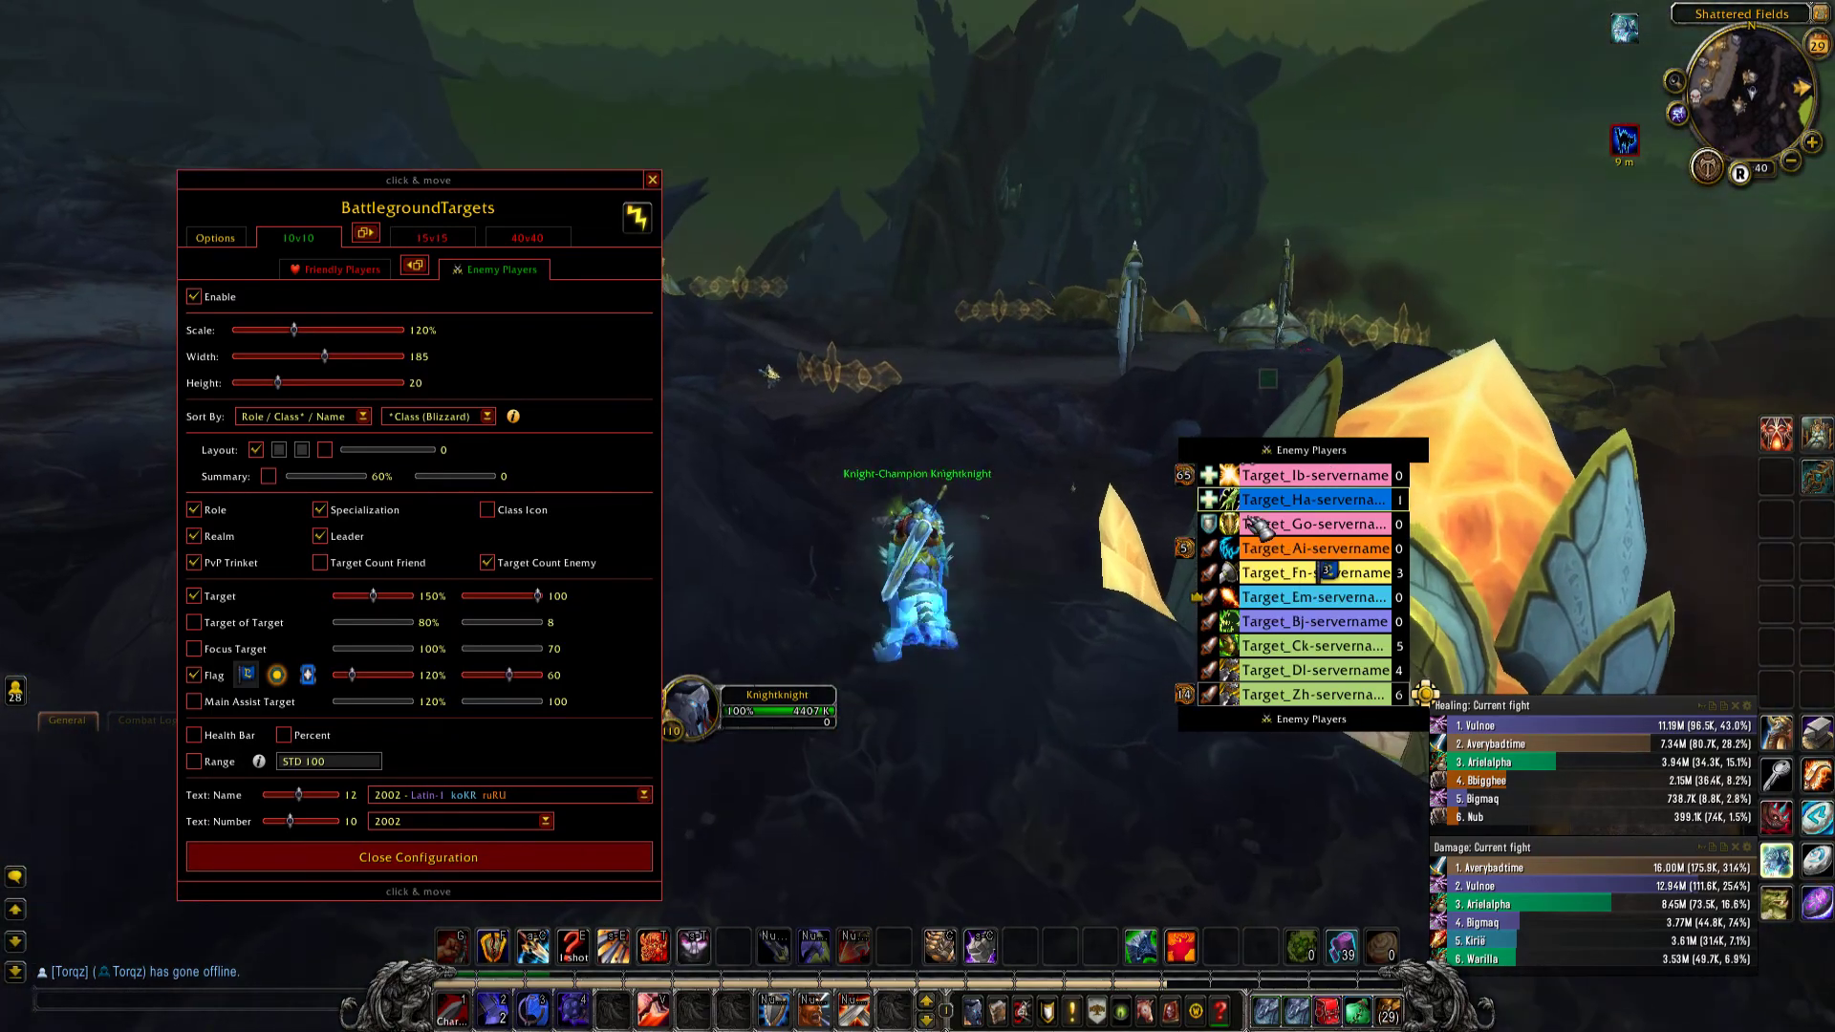
{"action": "left_click_drag", "start_coordinate": [1242, 478], "coordinate": [1235, 399]}
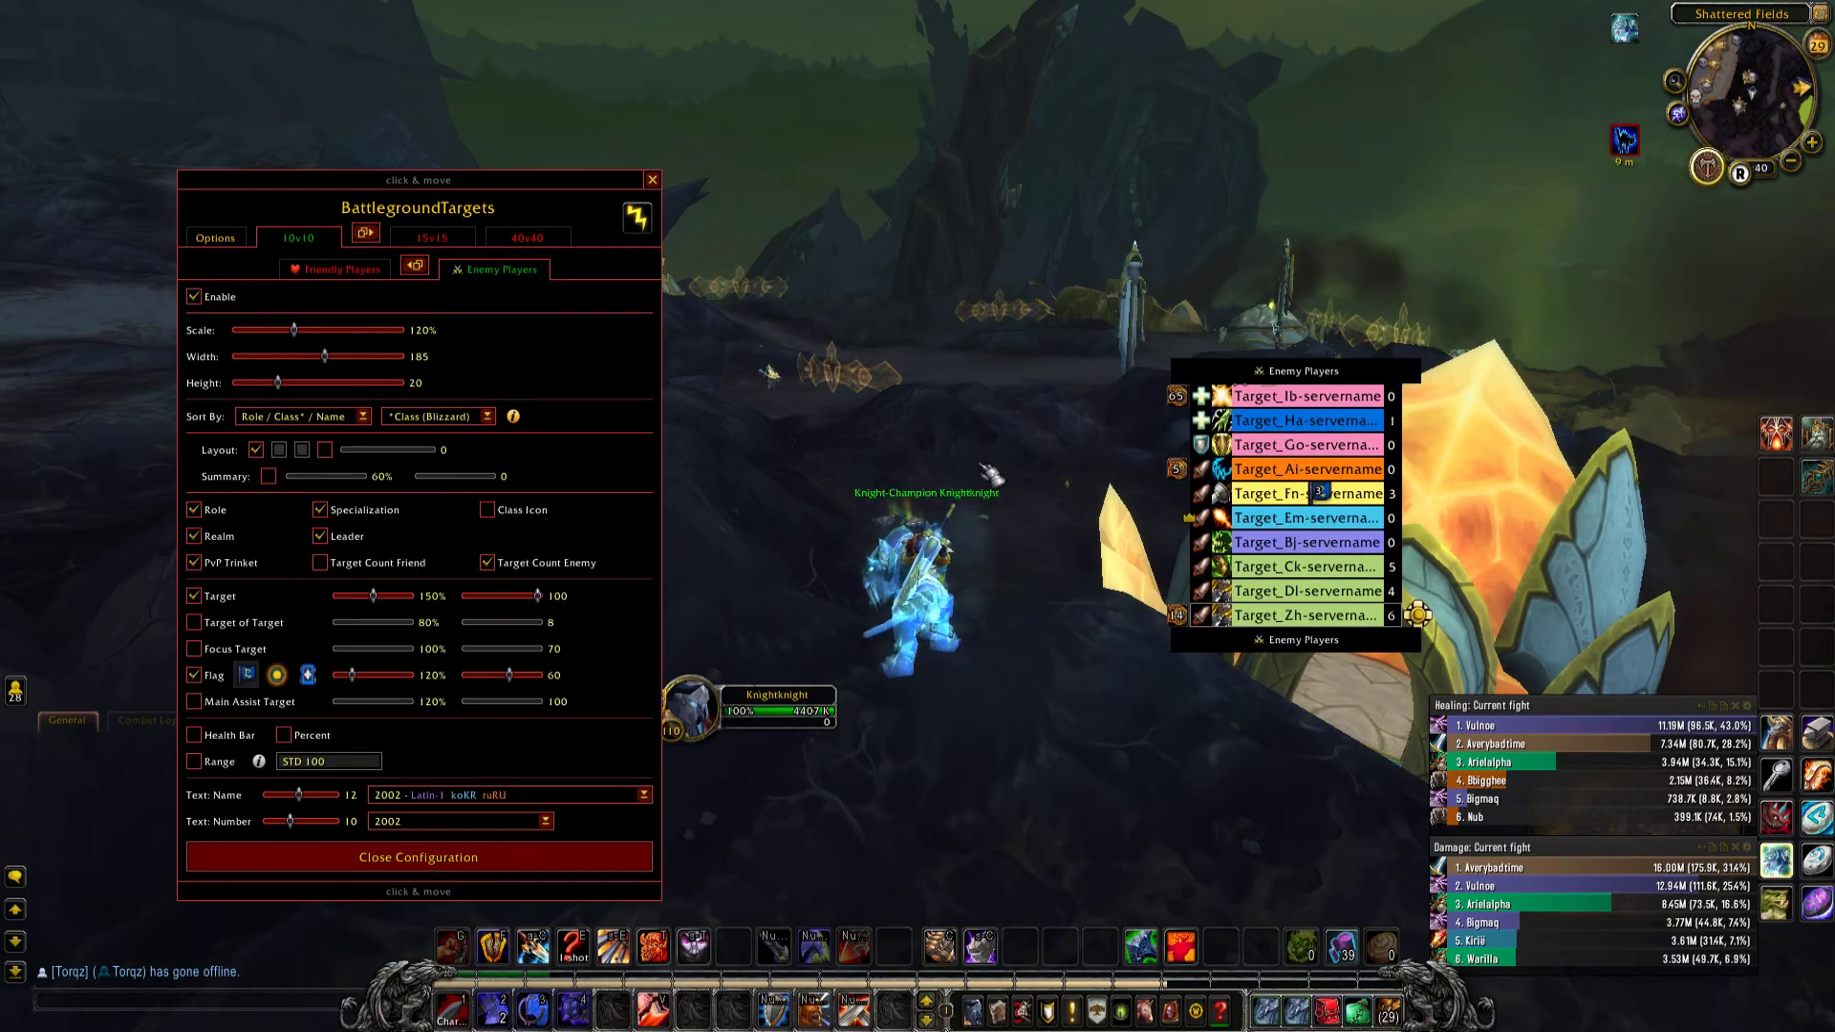
{"action": "left_click", "coordinate": [652, 179]}
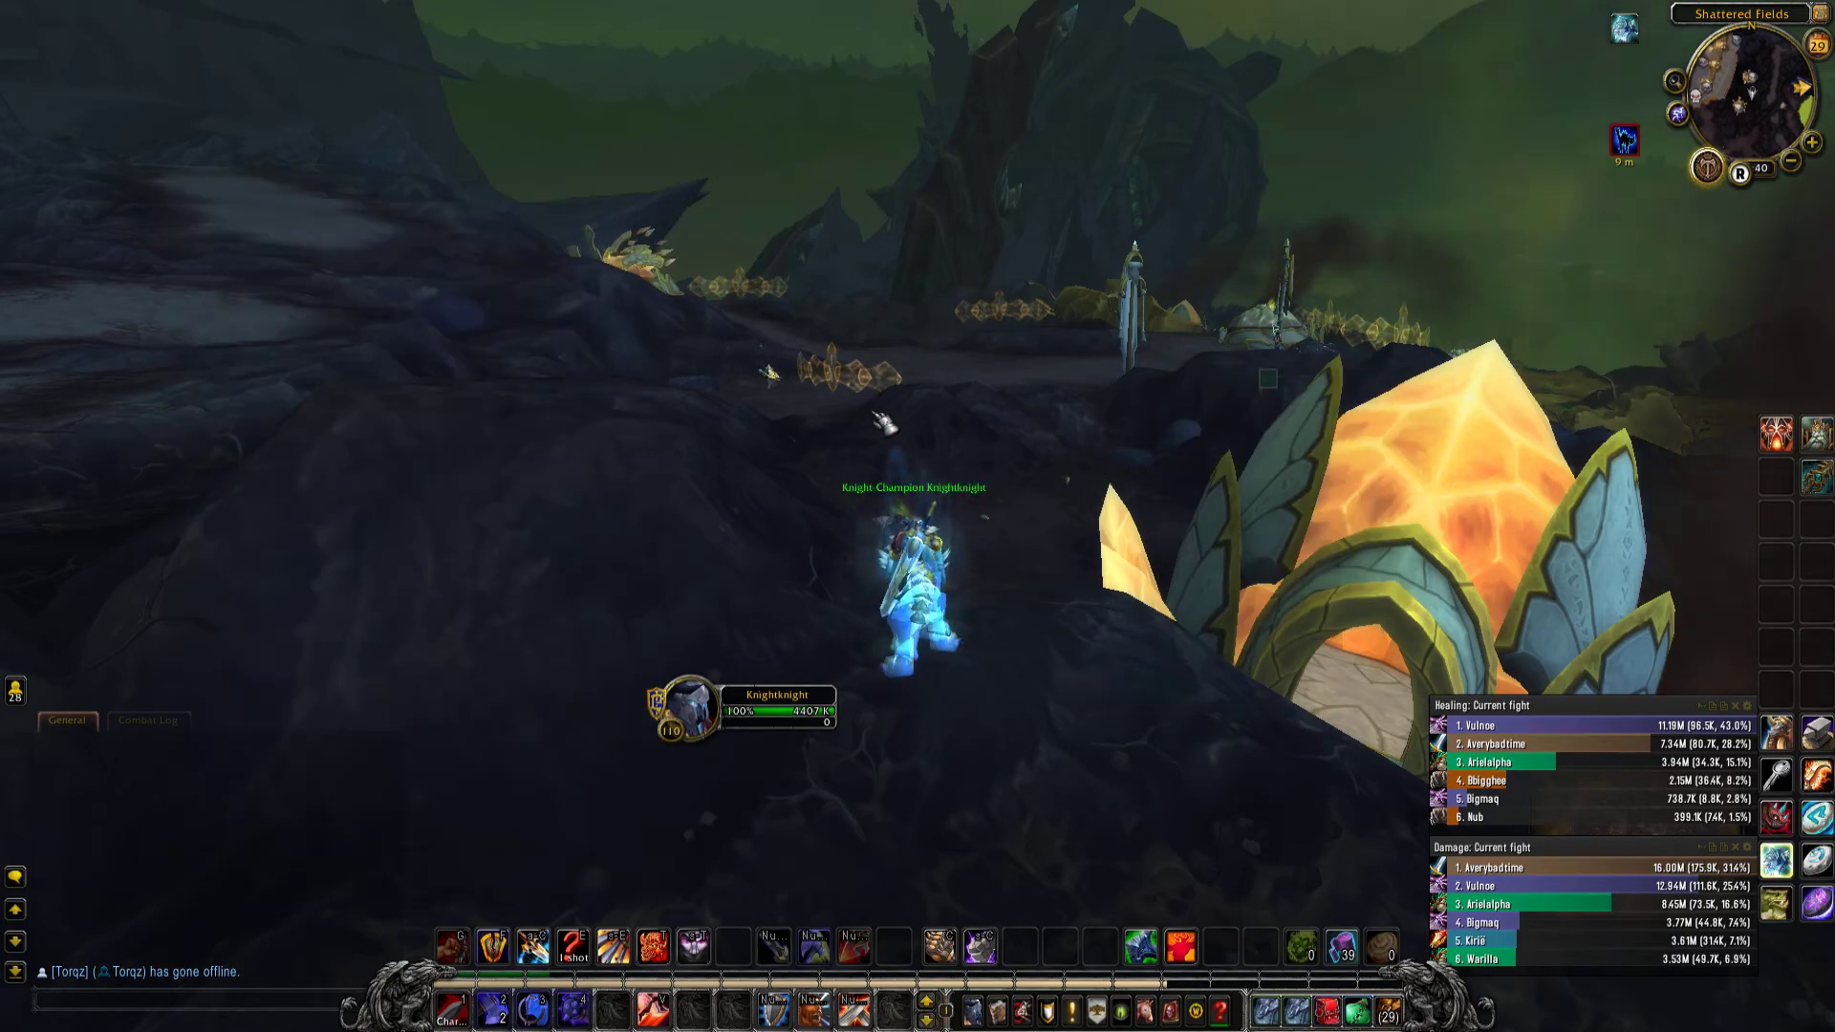
{"action": "key", "text": "Escape"}
Log out, then toggle 'Load out of date AddOns' off and back on in the AddOns list and cancel.
{"action": "left_click", "coordinate": [950, 614]}
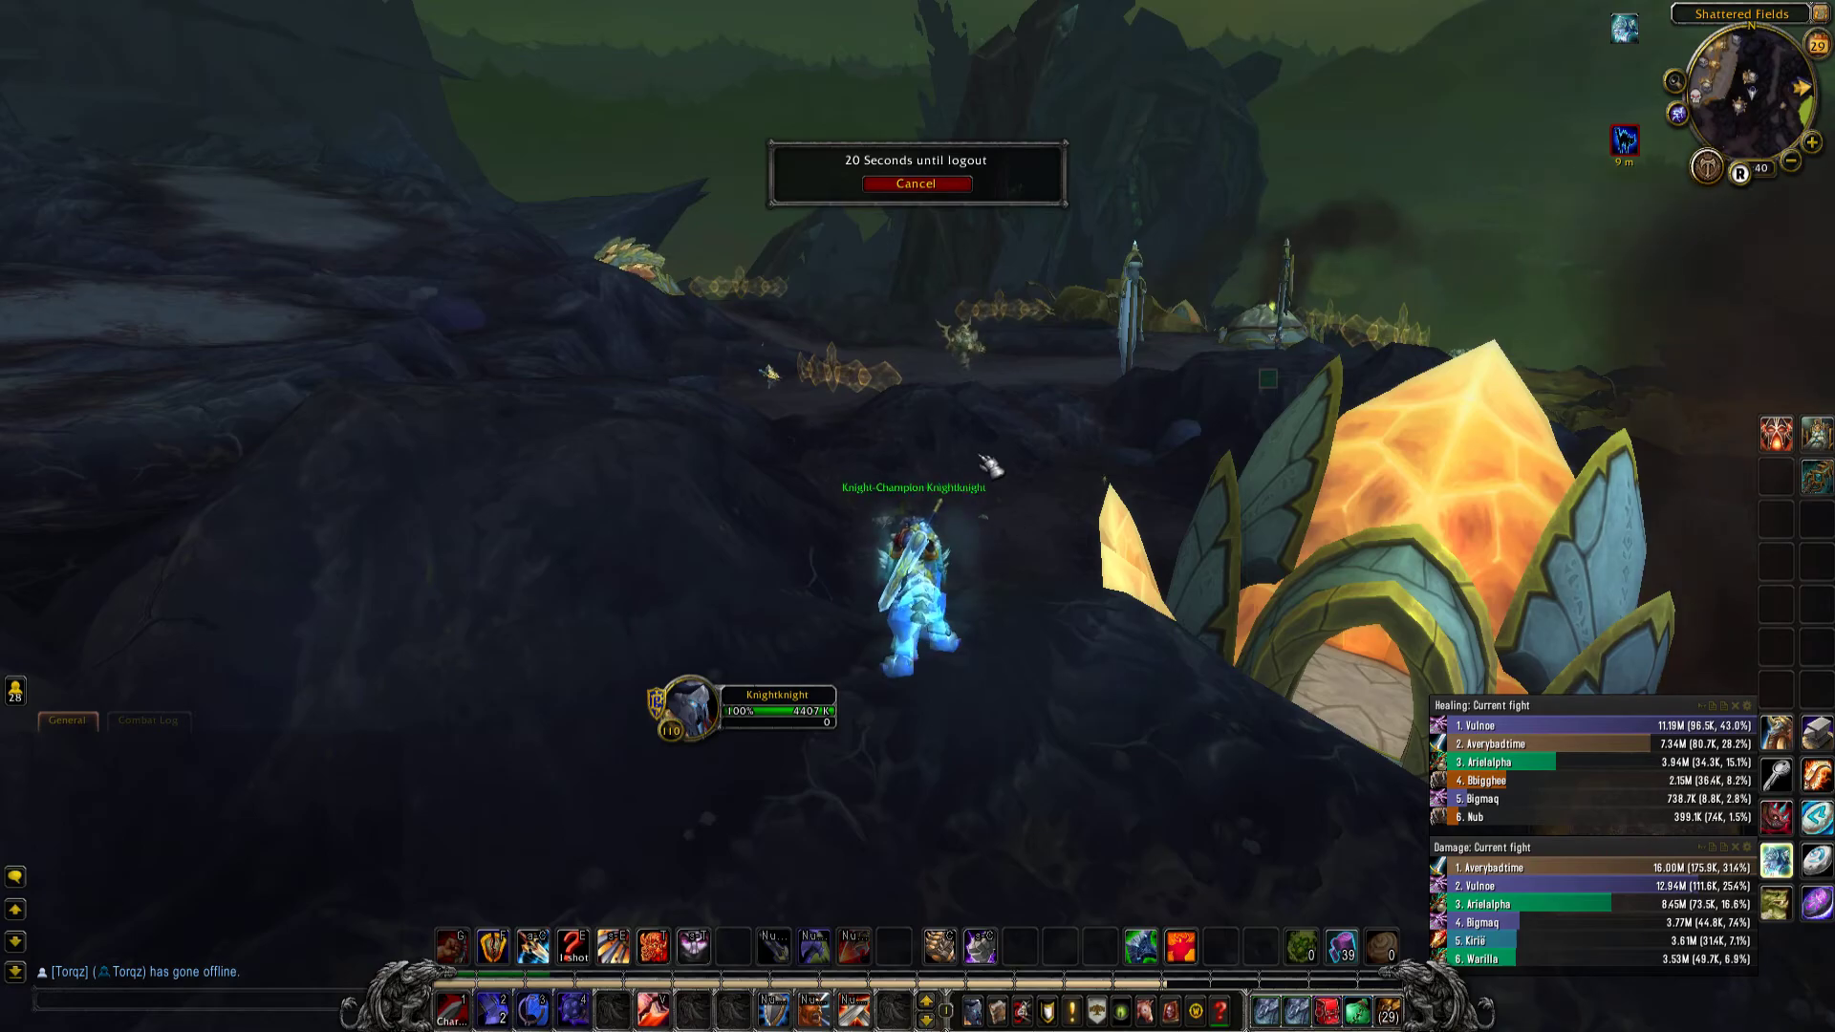
{"action": "key", "text": "d"}
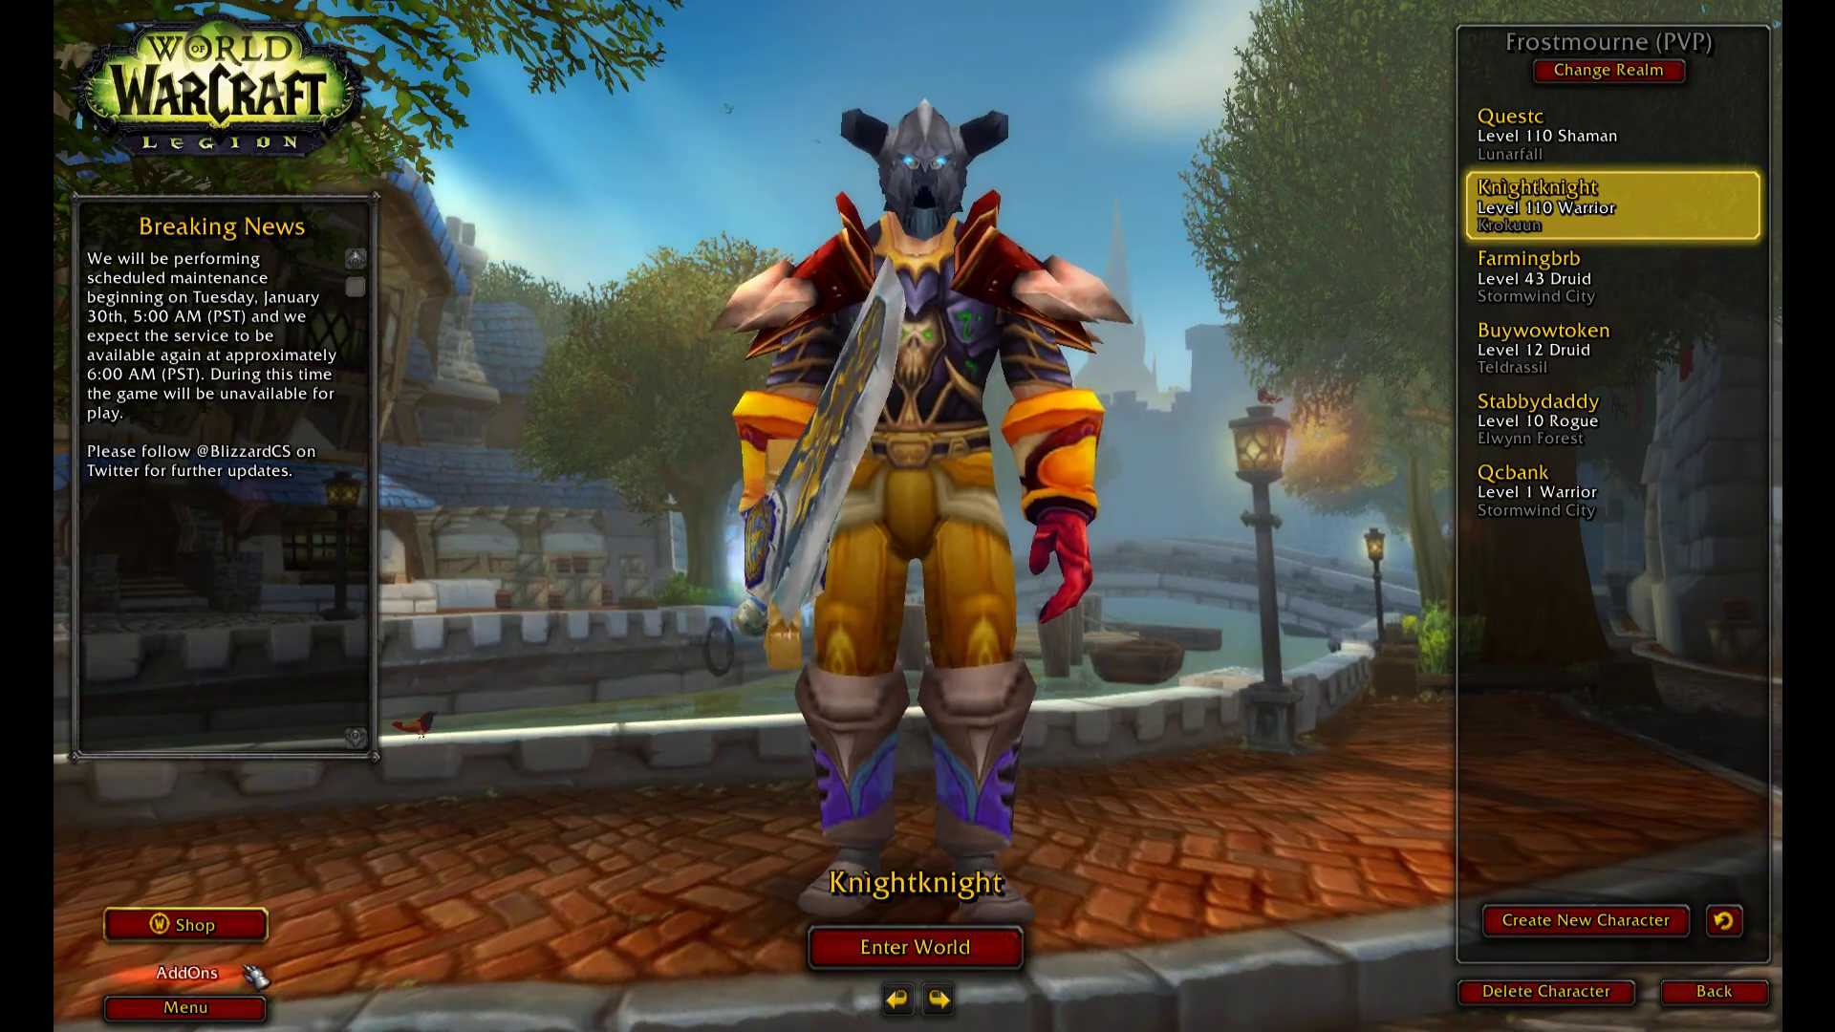
{"action": "left_click", "coordinate": [186, 971]}
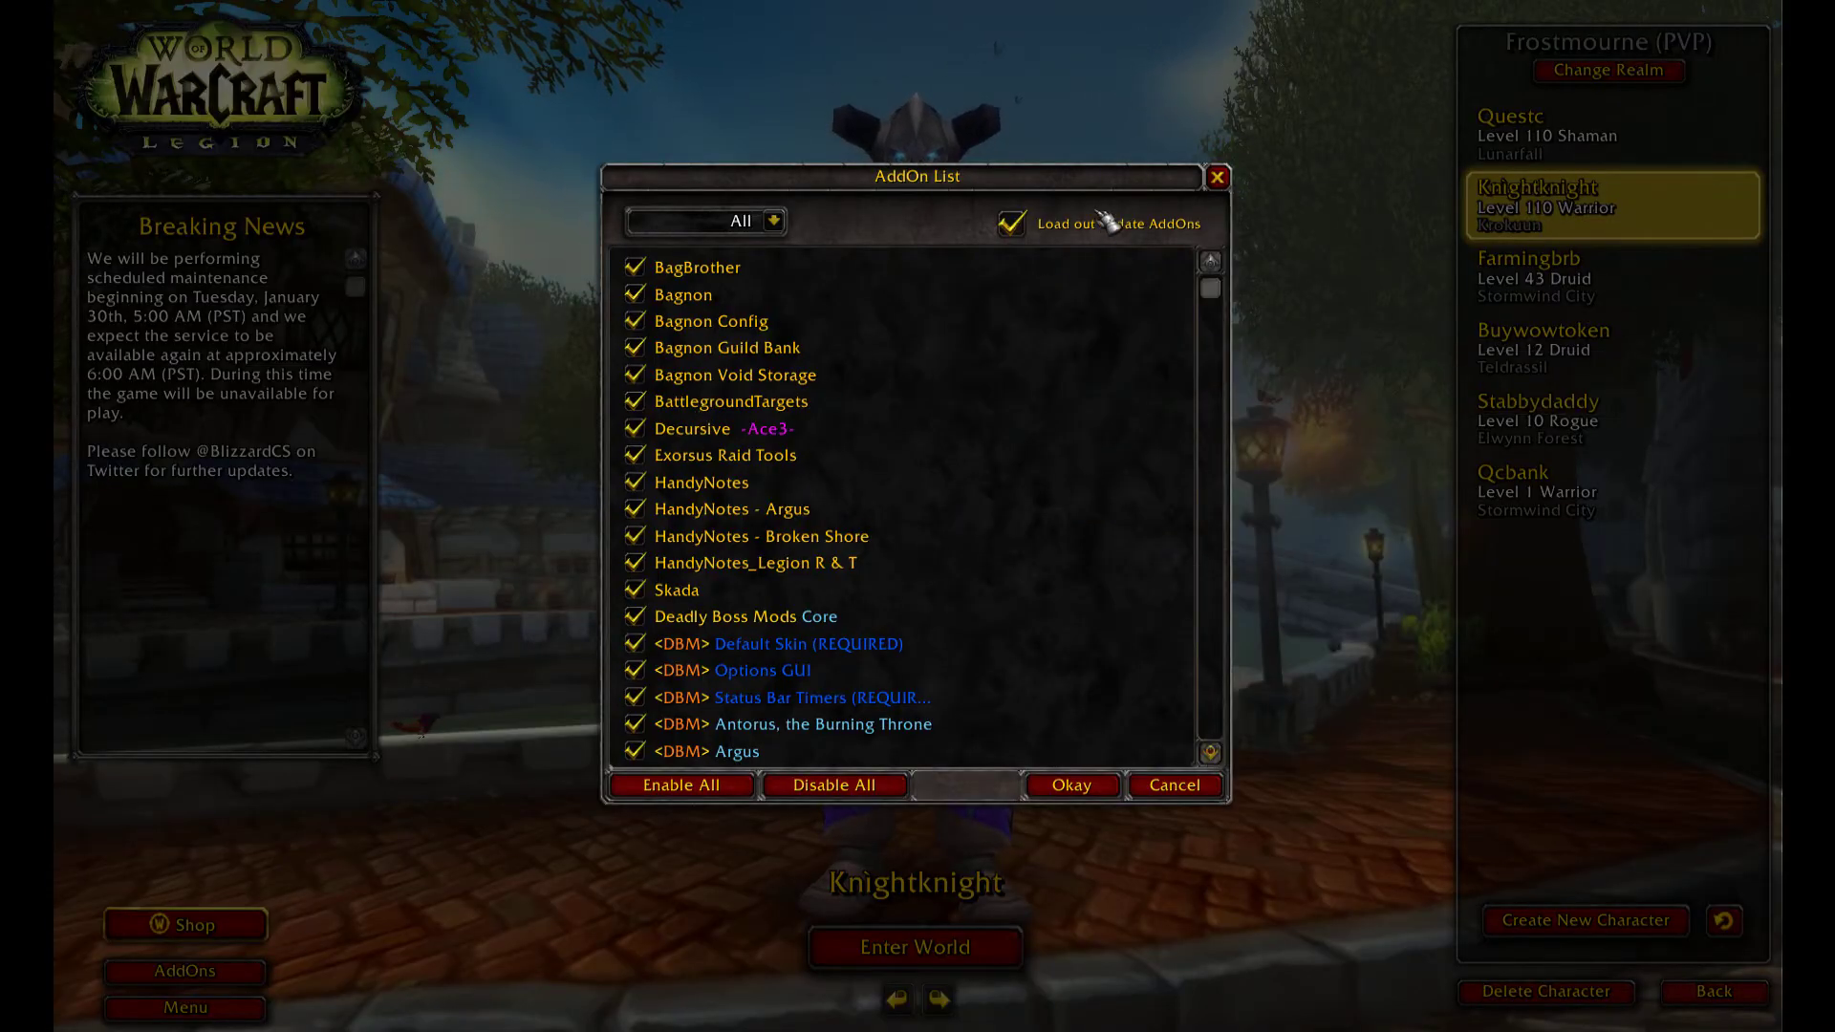
{"action": "left_click", "coordinate": [1025, 229]}
{"action": "left_click", "coordinate": [1037, 229]}
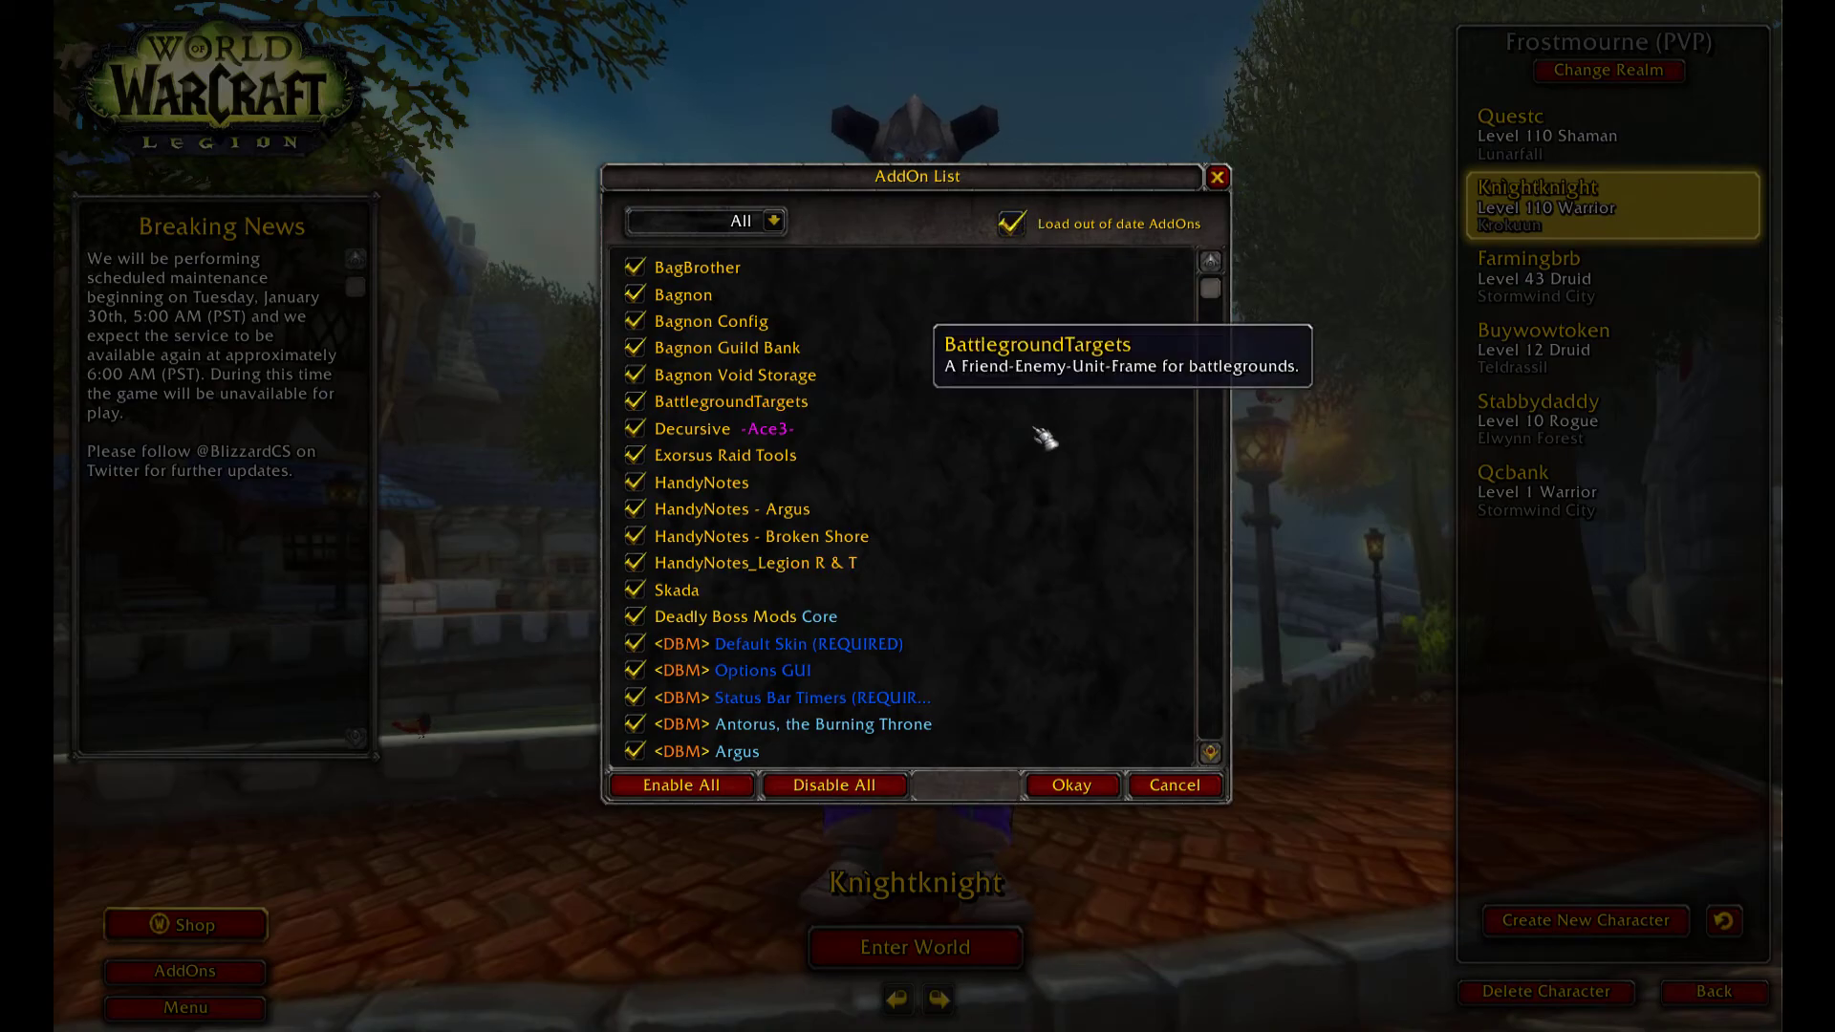
{"action": "left_click", "coordinate": [1151, 791]}
Back out of character selection to the login screen and quit the game.
{"action": "key", "text": "Escape"}
{"action": "key", "text": "Escape"}
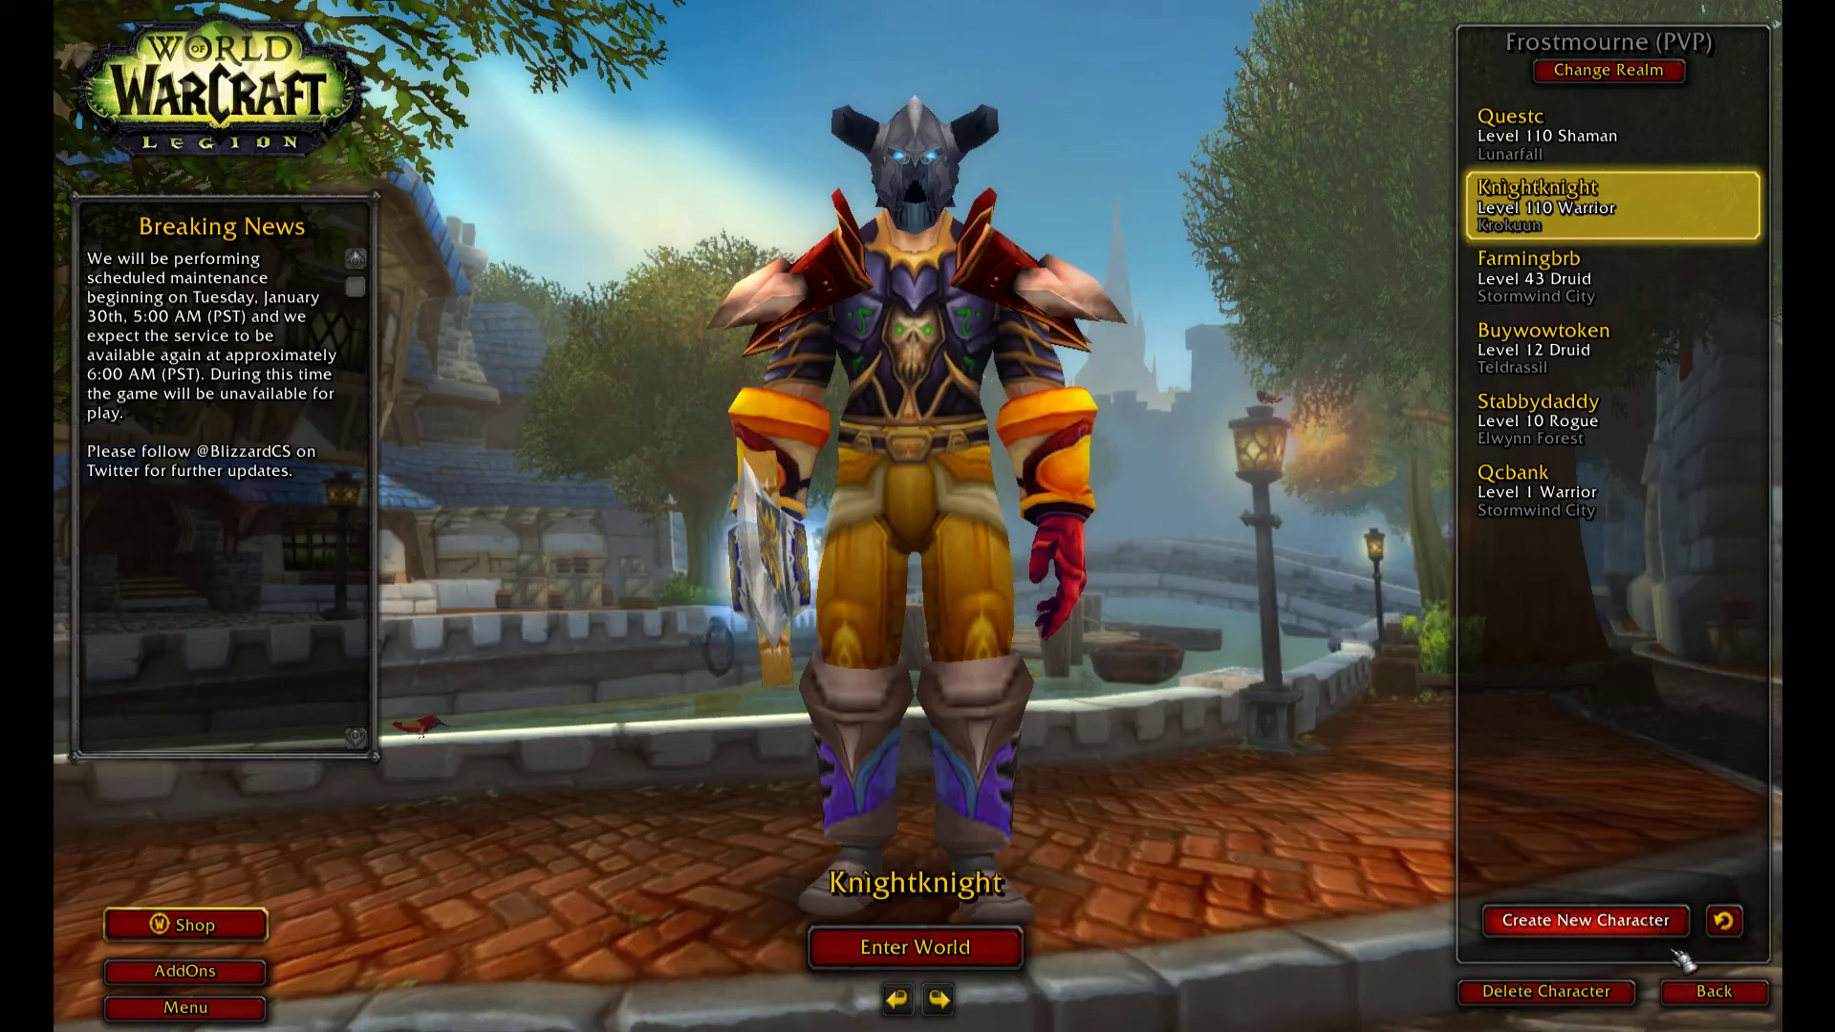
{"action": "left_click", "coordinate": [1714, 991]}
{"action": "left_click", "coordinate": [1634, 964]}
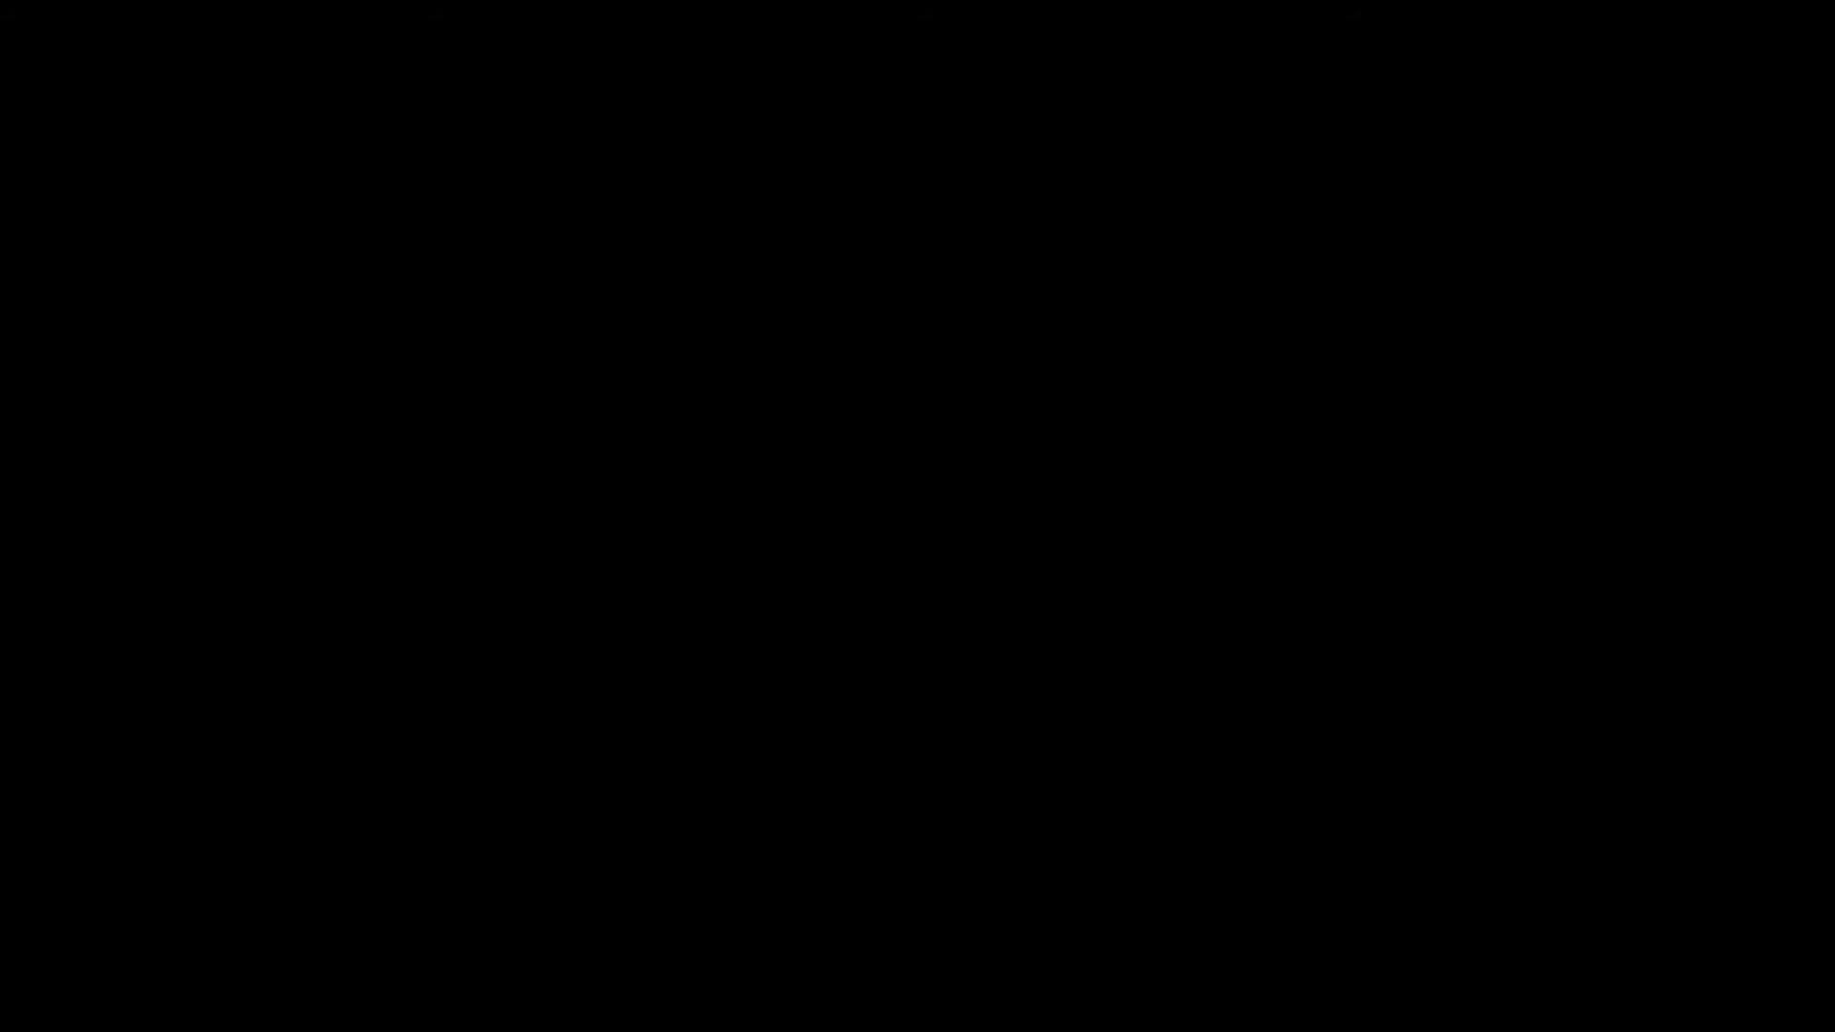
Delete the old BattlegroundTargets folder from C:\Program Files (x86)\World of Warcraft\Interface\AddOns.
{"action": "key", "text": "super+e"}
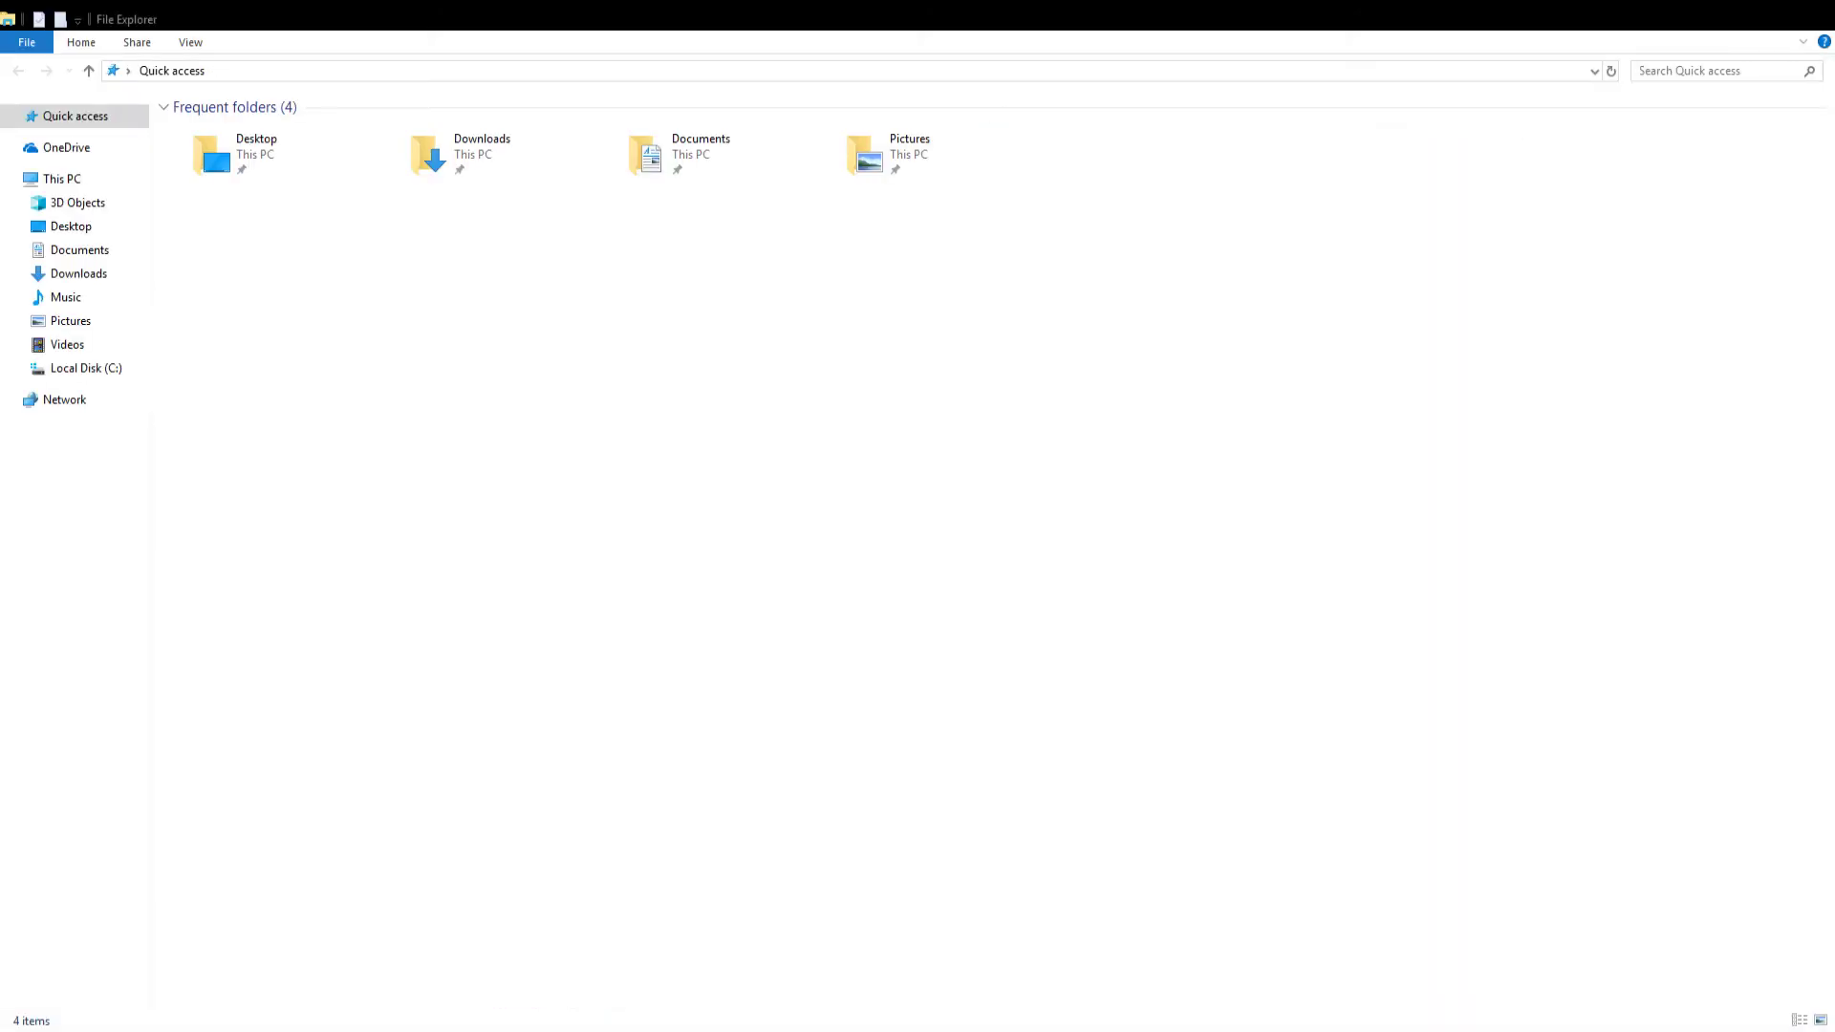
{"action": "left_click", "coordinate": [81, 368]}
{"action": "left_click", "coordinate": [229, 175]}
{"action": "double_click", "coordinate": [229, 175]}
{"action": "double_click", "coordinate": [242, 623]}
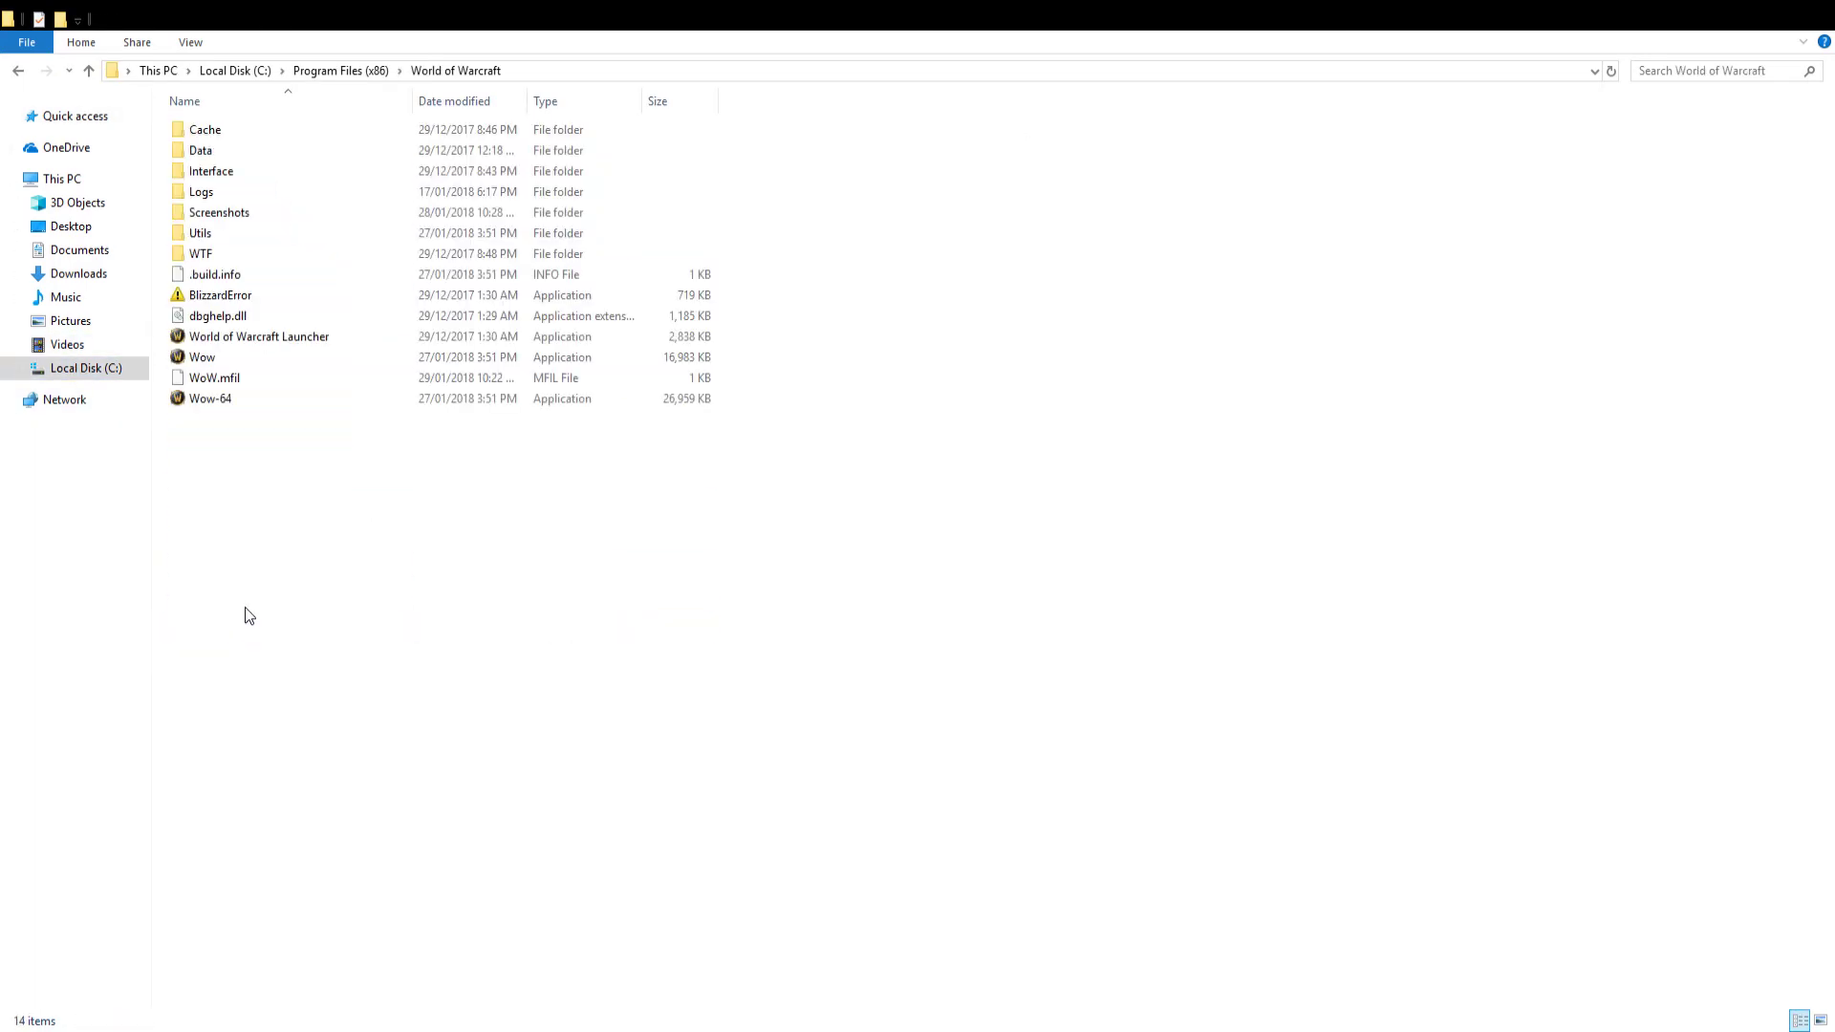
{"action": "double_click", "coordinate": [227, 178]}
{"action": "double_click", "coordinate": [225, 150]}
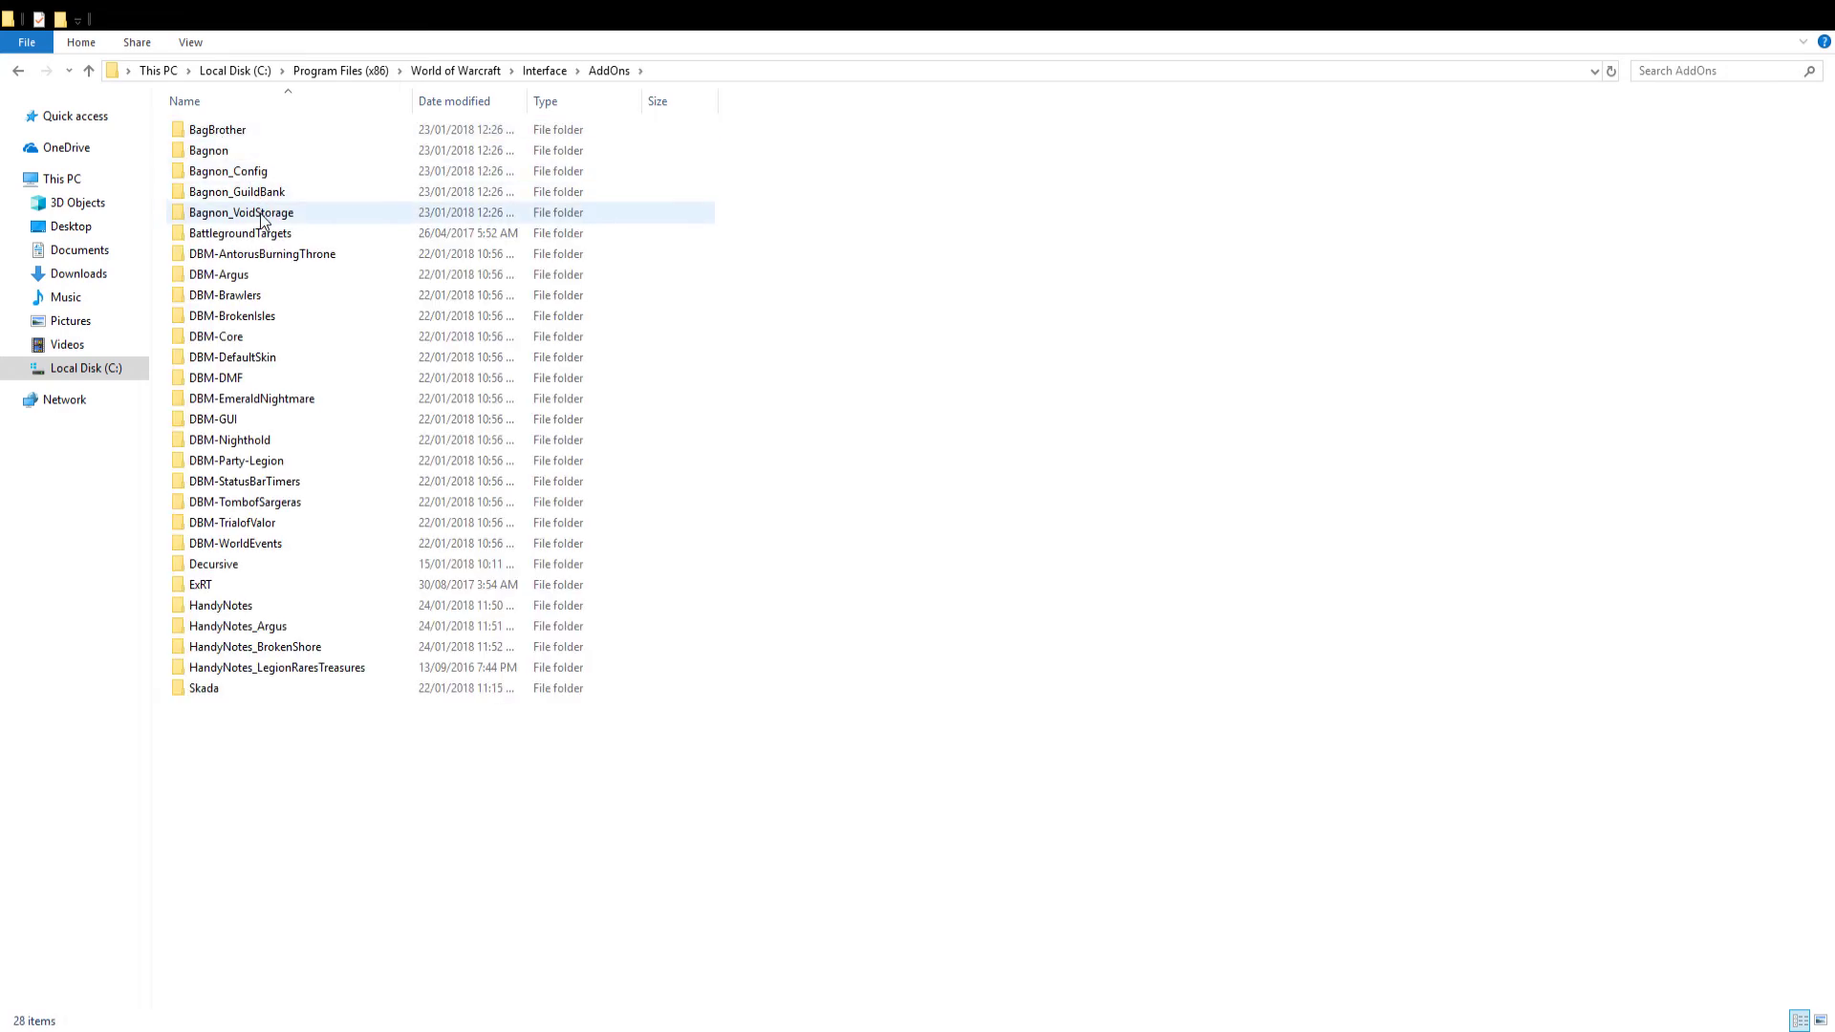
{"action": "left_click", "coordinate": [258, 239]}
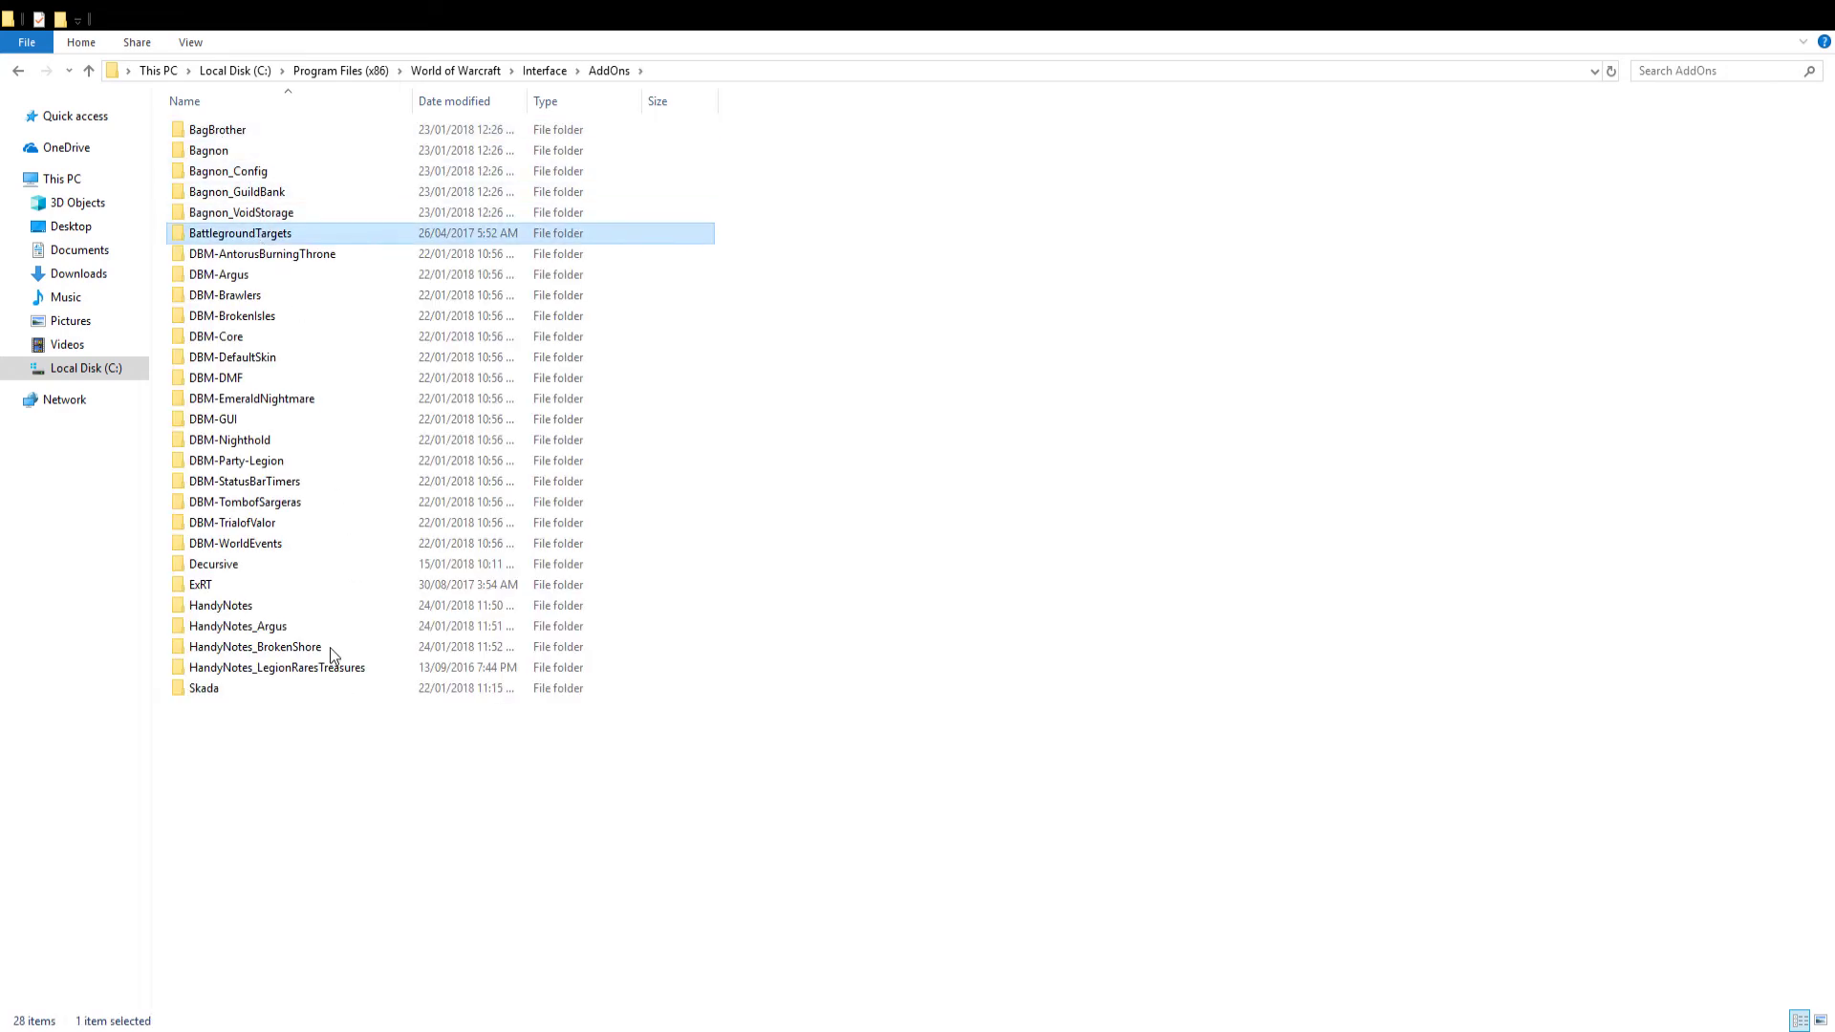
{"action": "key", "text": "Delete"}
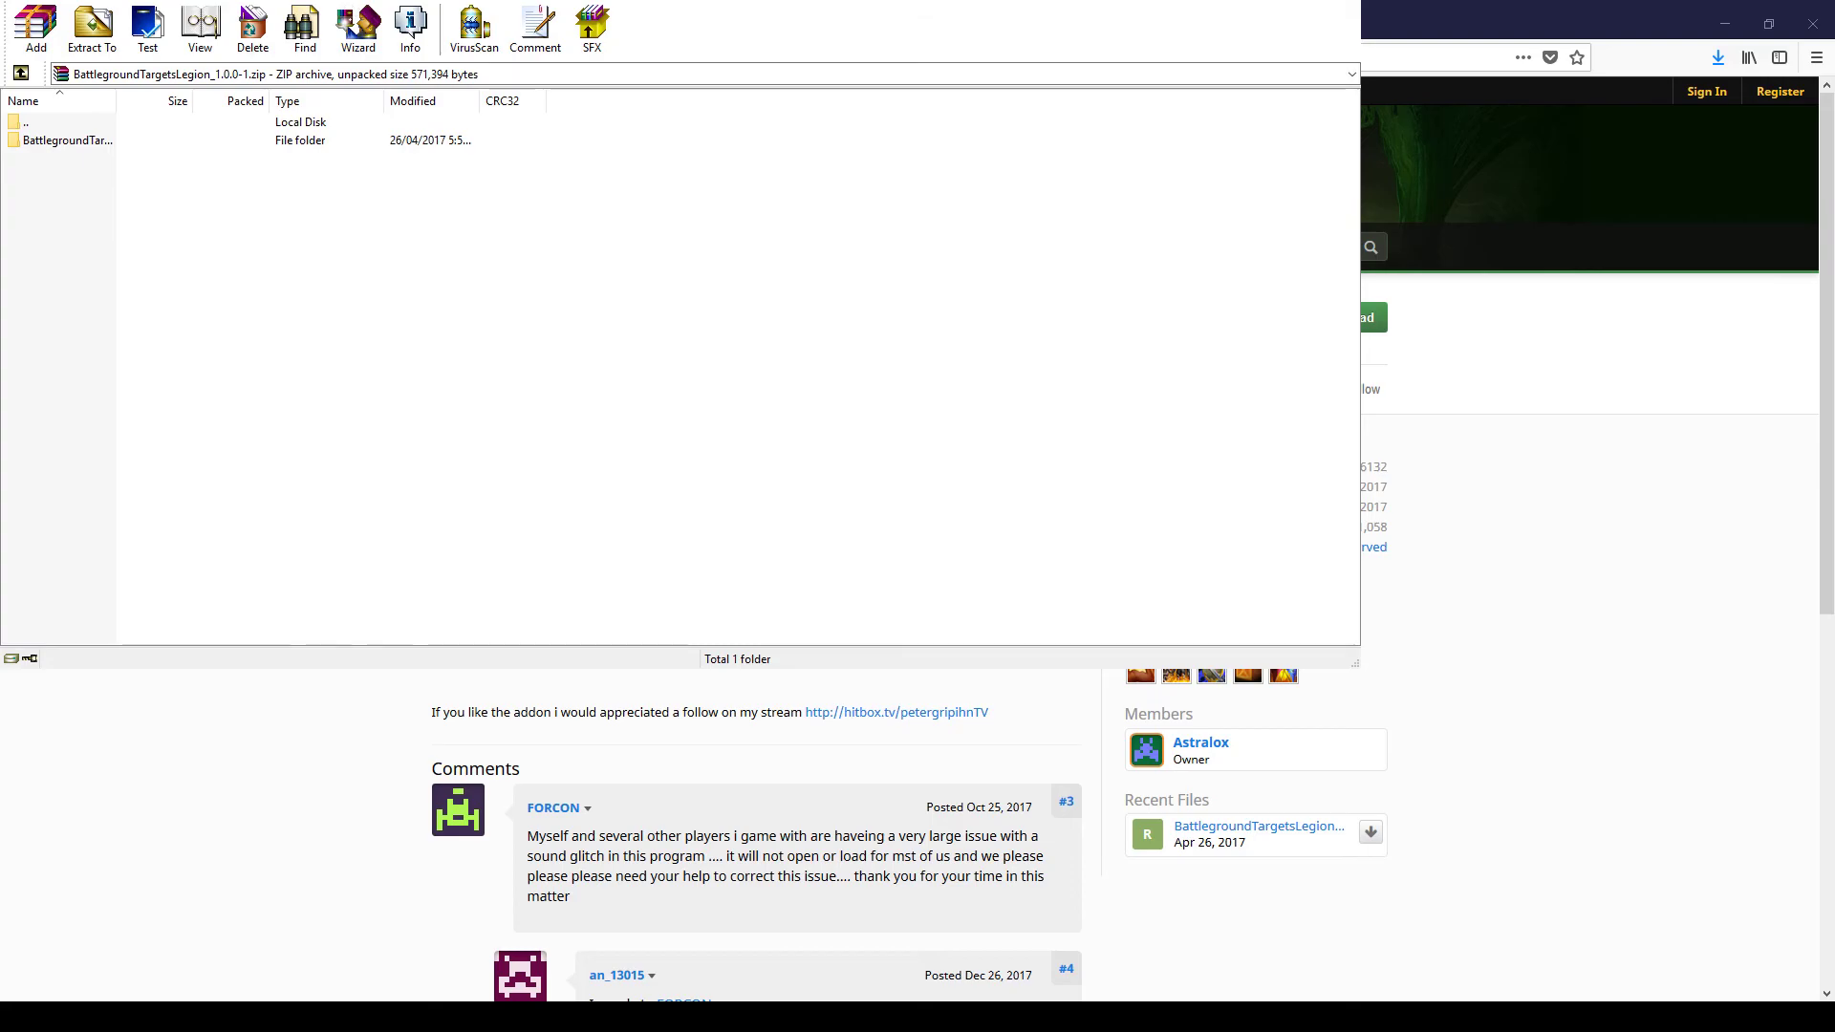
Close the WinRAR archive window and return to the second Firefox tab.
{"action": "key", "text": "alt+F4"}
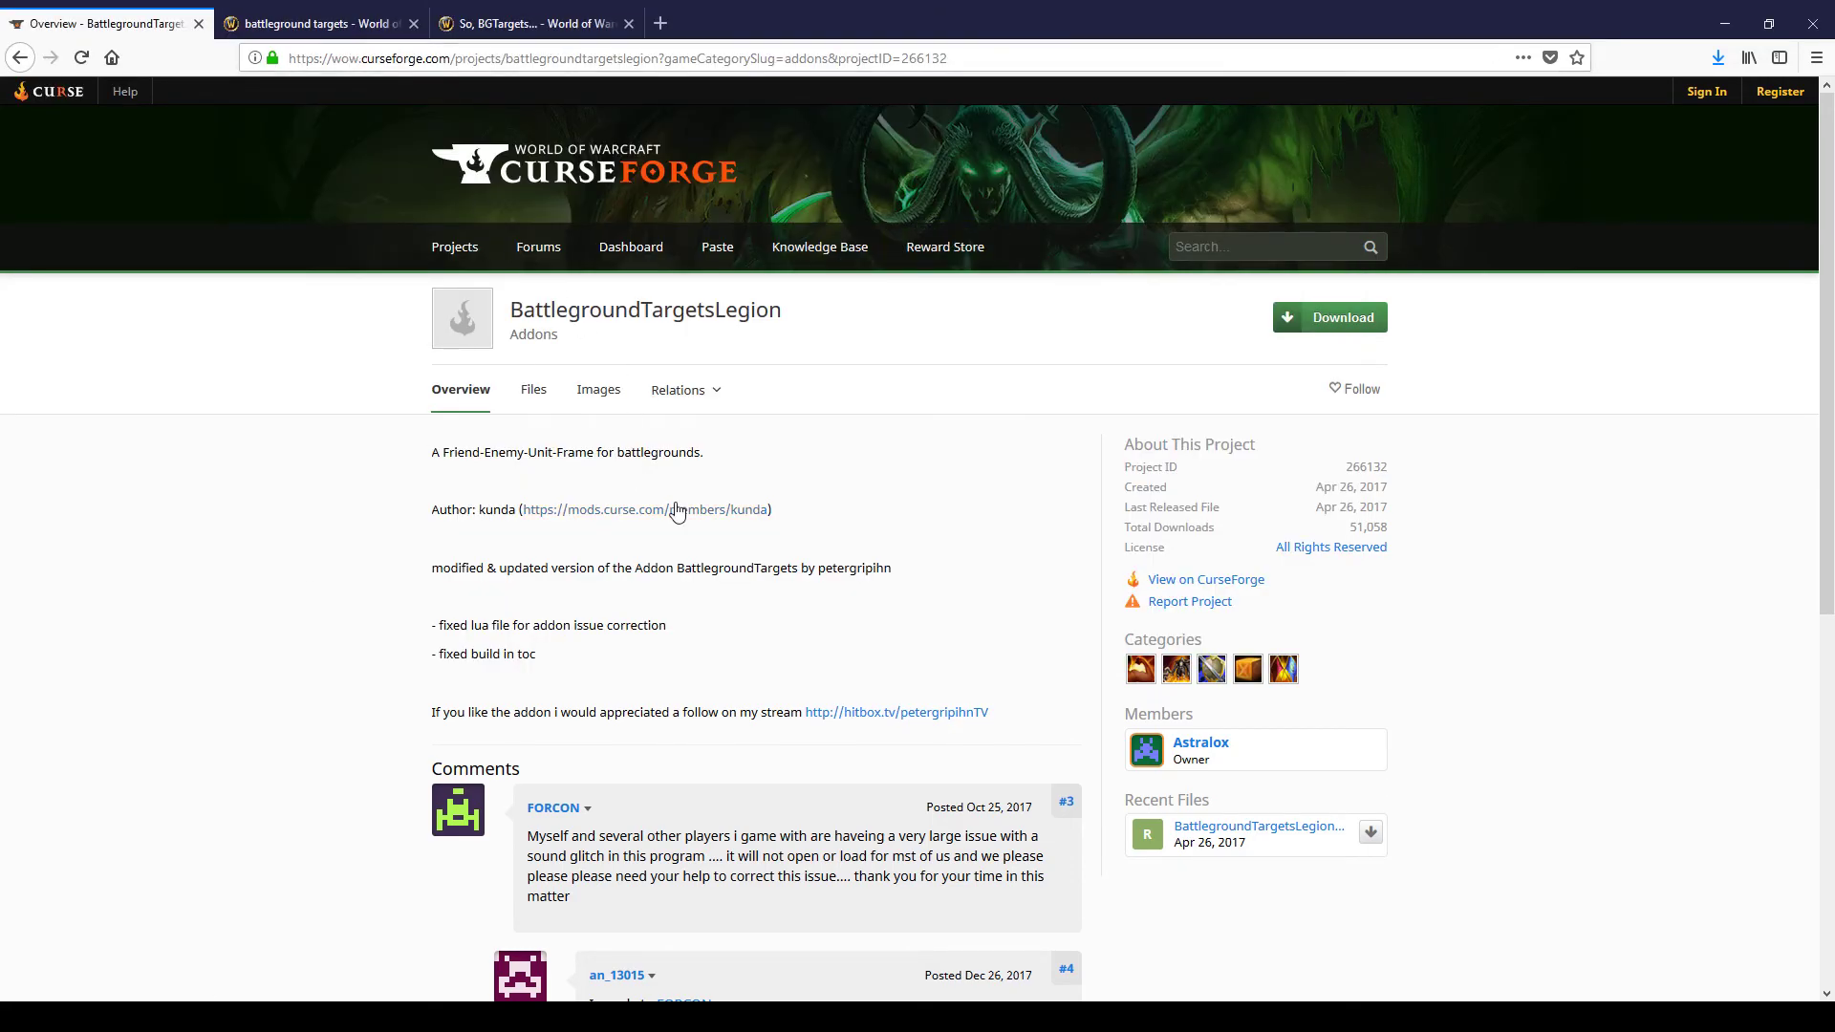
{"action": "left_click", "coordinate": [323, 23]}
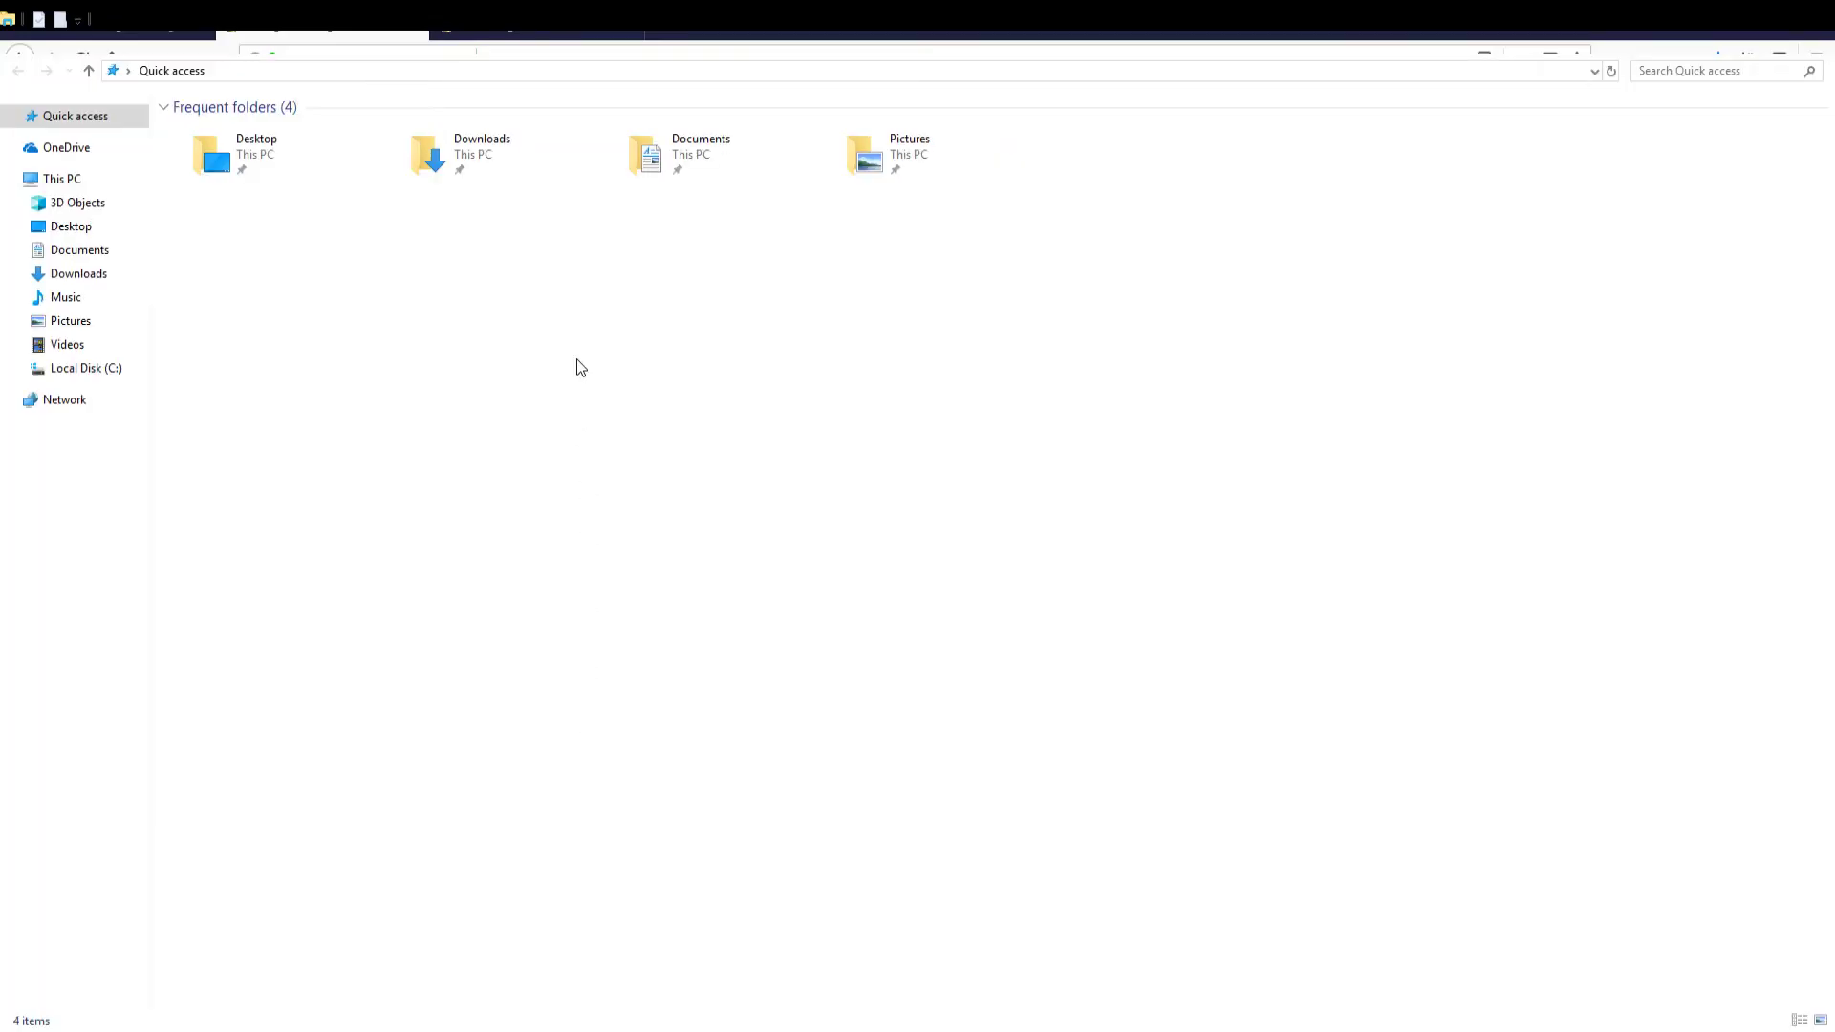
Open the reinstalled BattlegroundTargets folder under C:\Program Files (x86)\World of Warcraft\Interface\AddOns.
{"action": "left_click", "coordinate": [115, 368]}
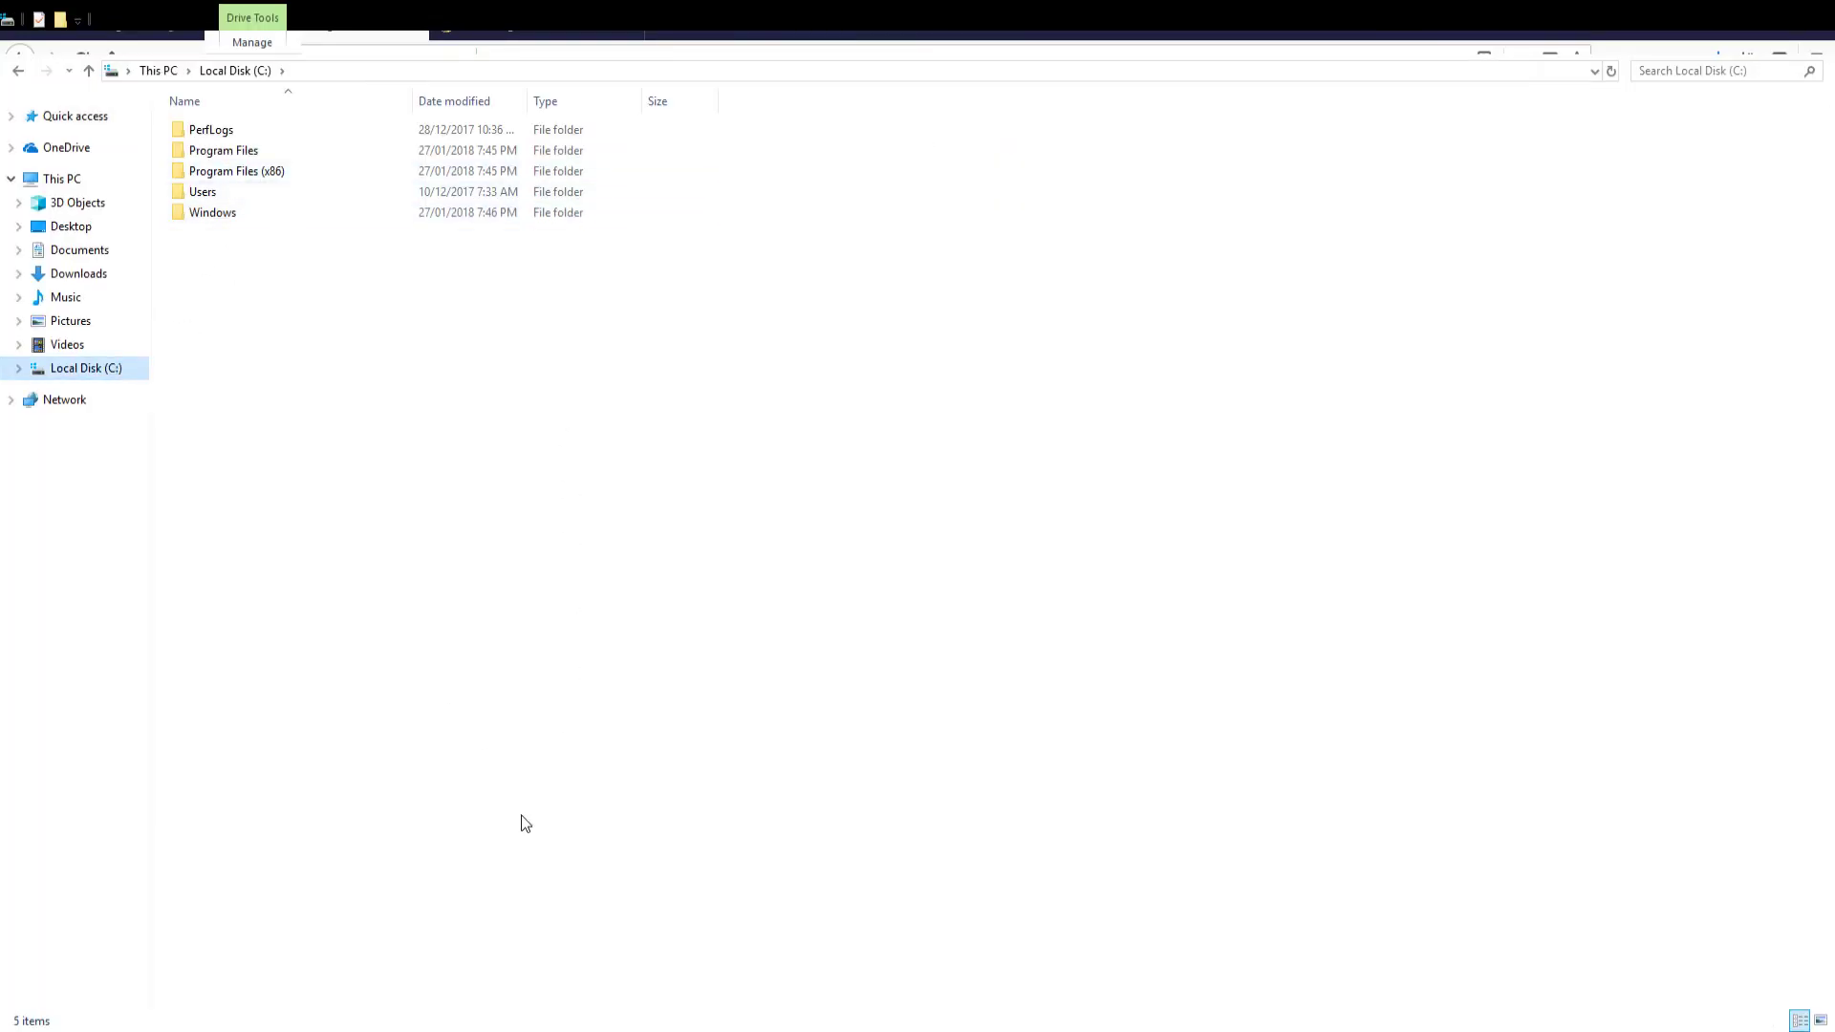
{"action": "double_click", "coordinate": [244, 172]}
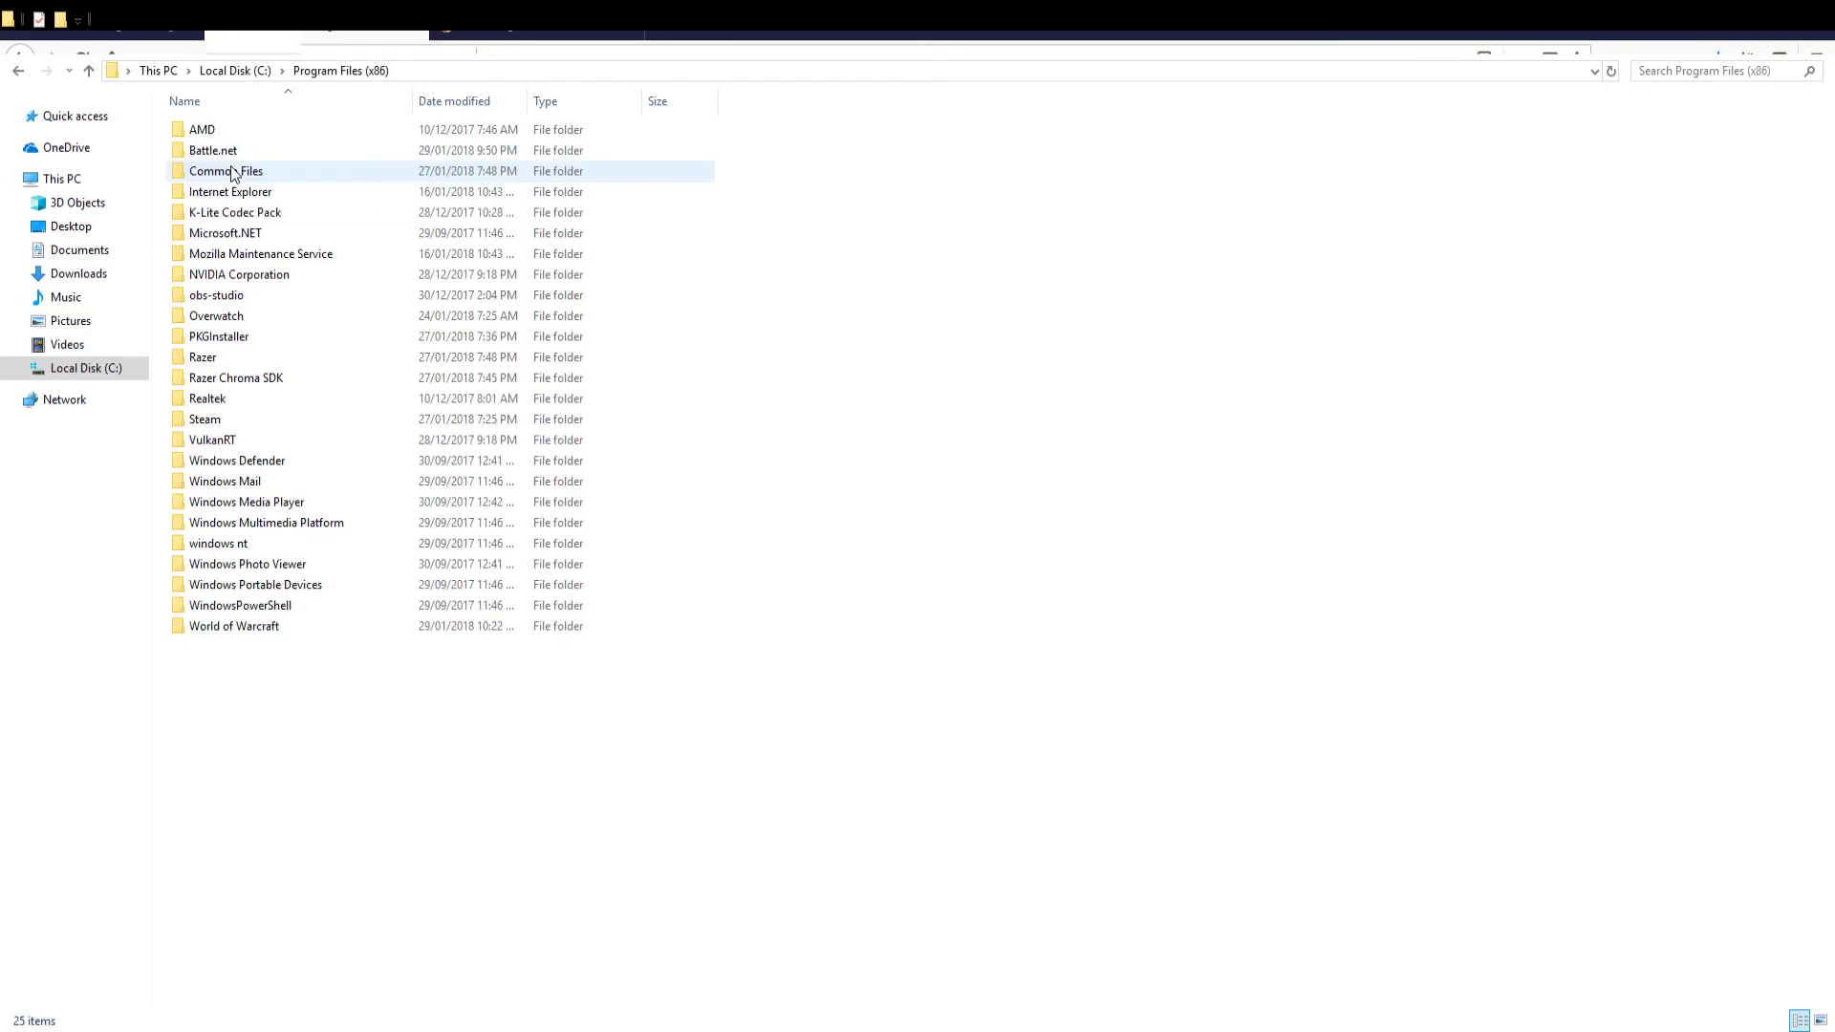
{"action": "double_click", "coordinate": [262, 628]}
{"action": "double_click", "coordinate": [250, 168]}
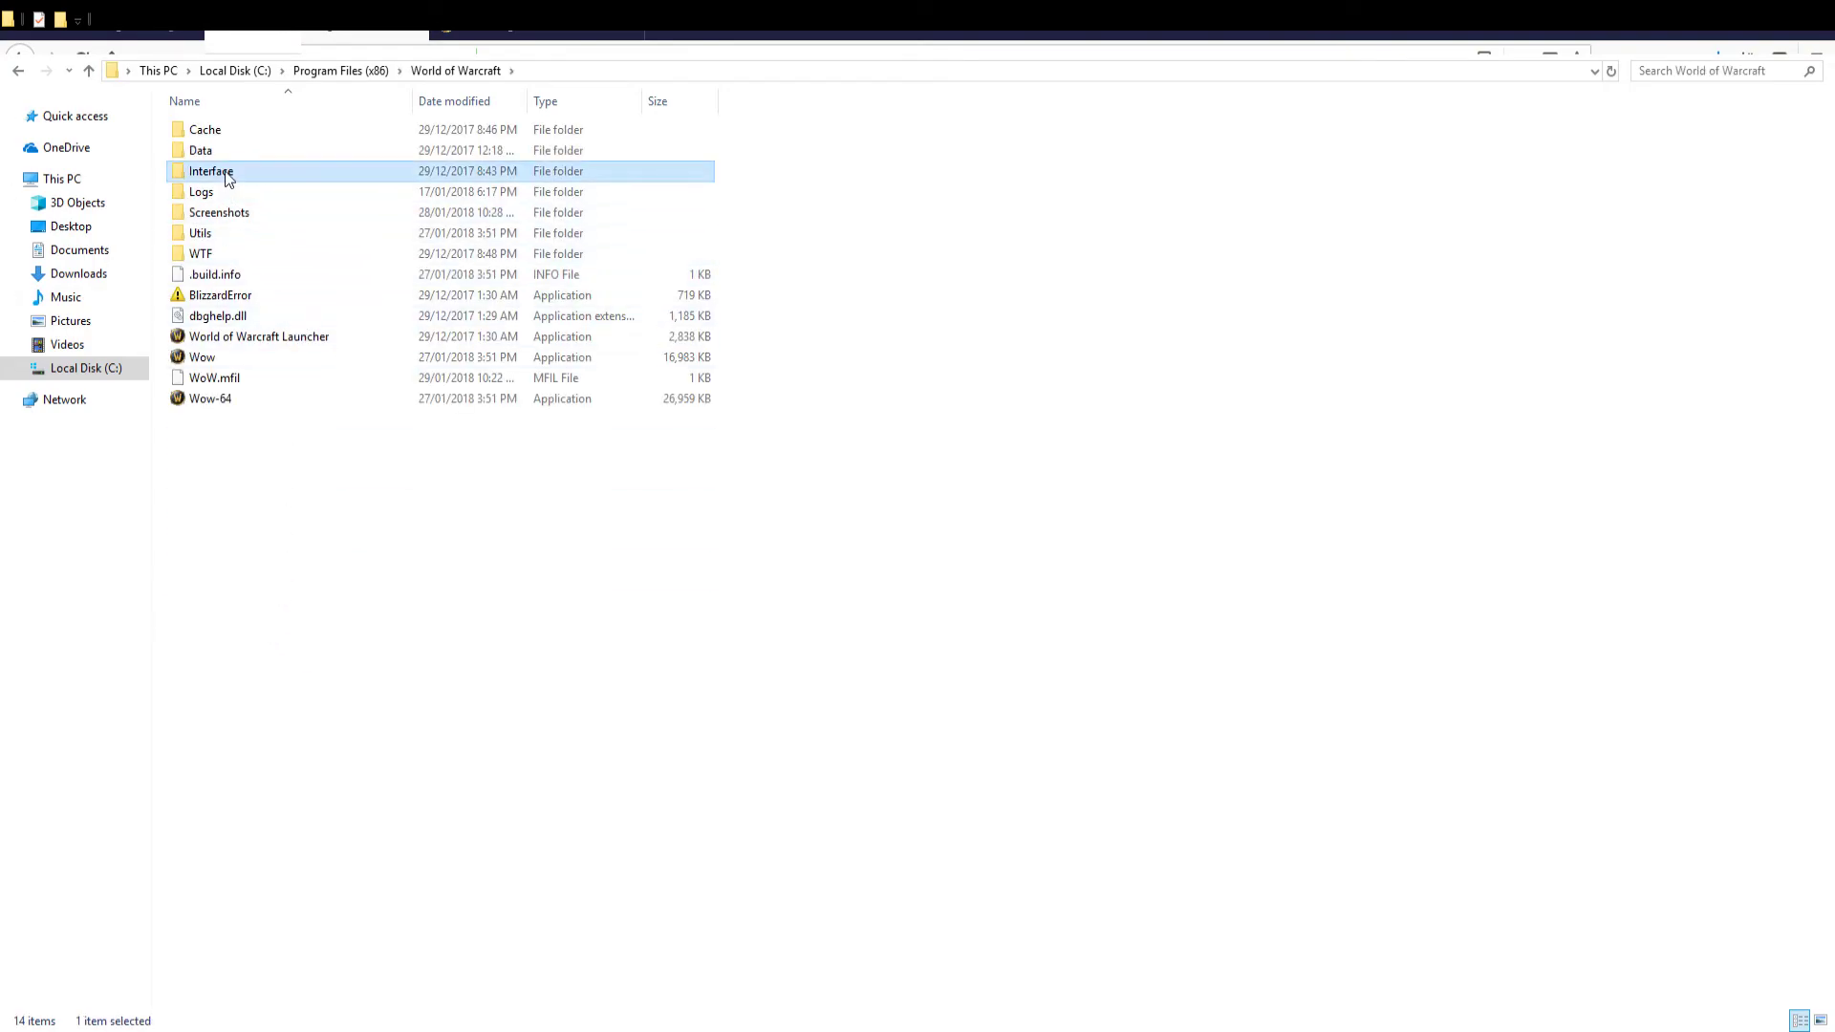
{"action": "double_click", "coordinate": [243, 134]}
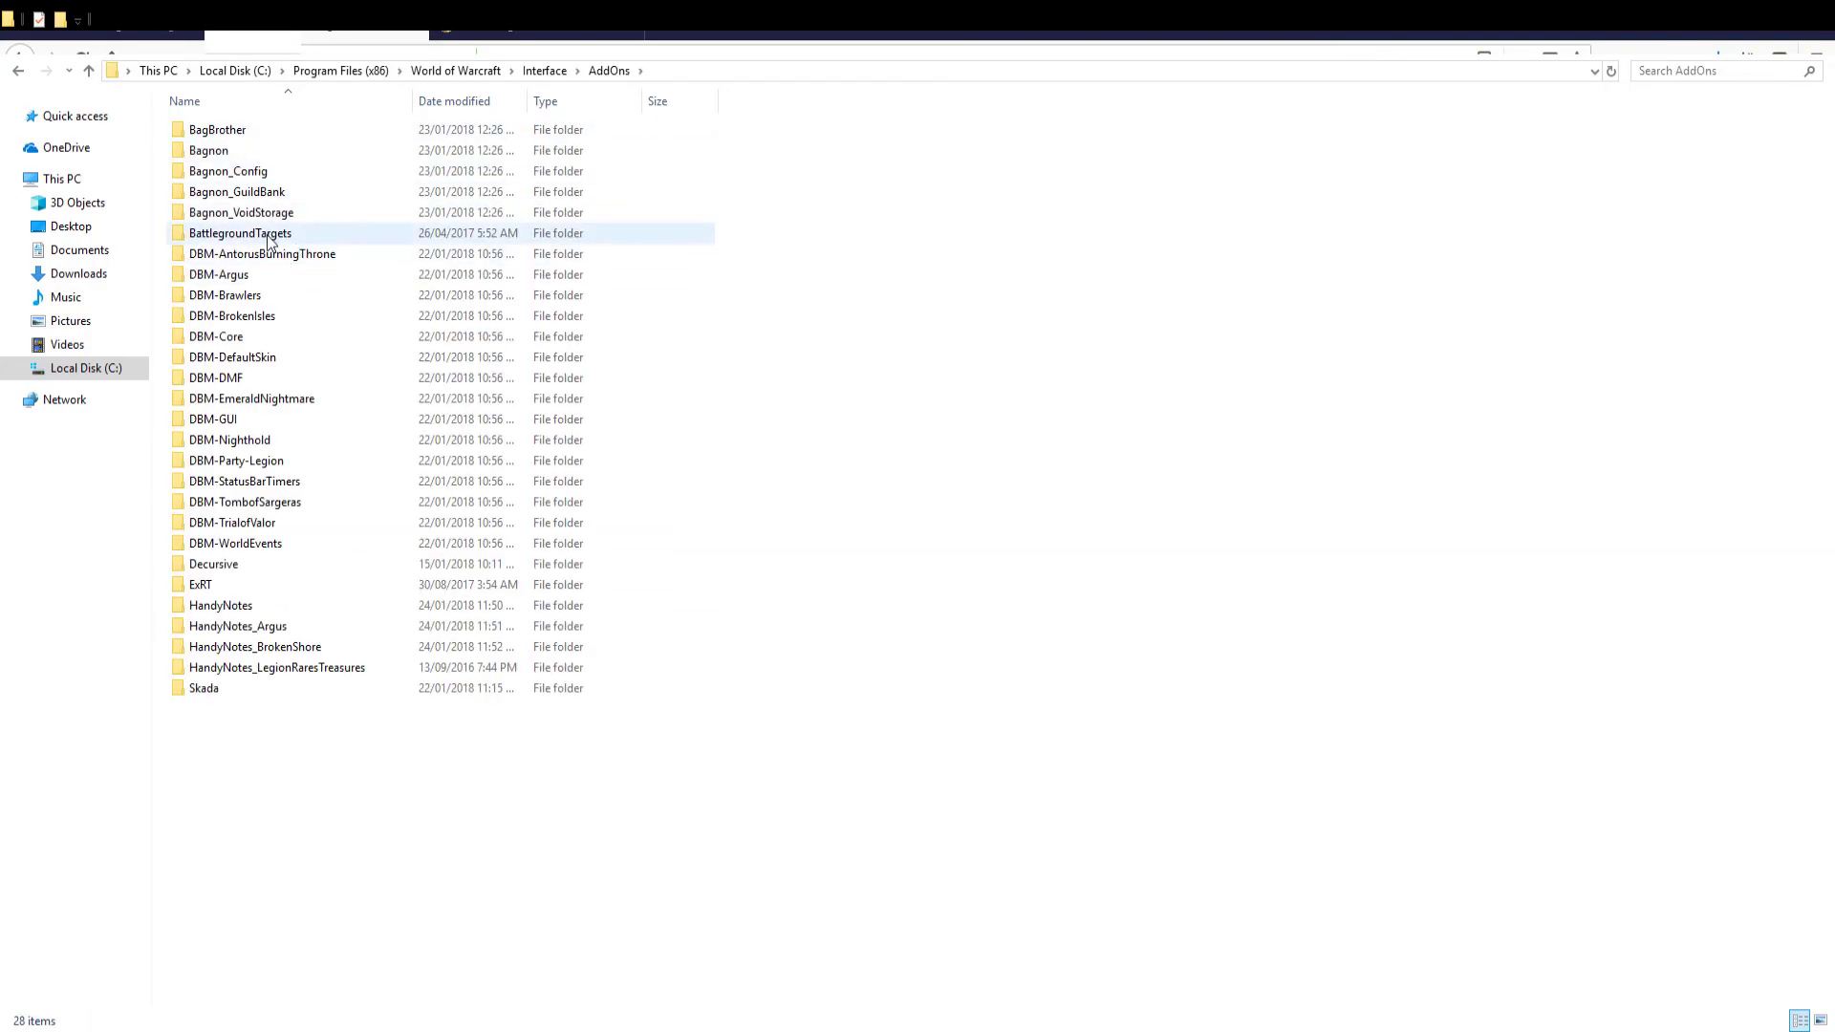
{"action": "left_click", "coordinate": [333, 237]}
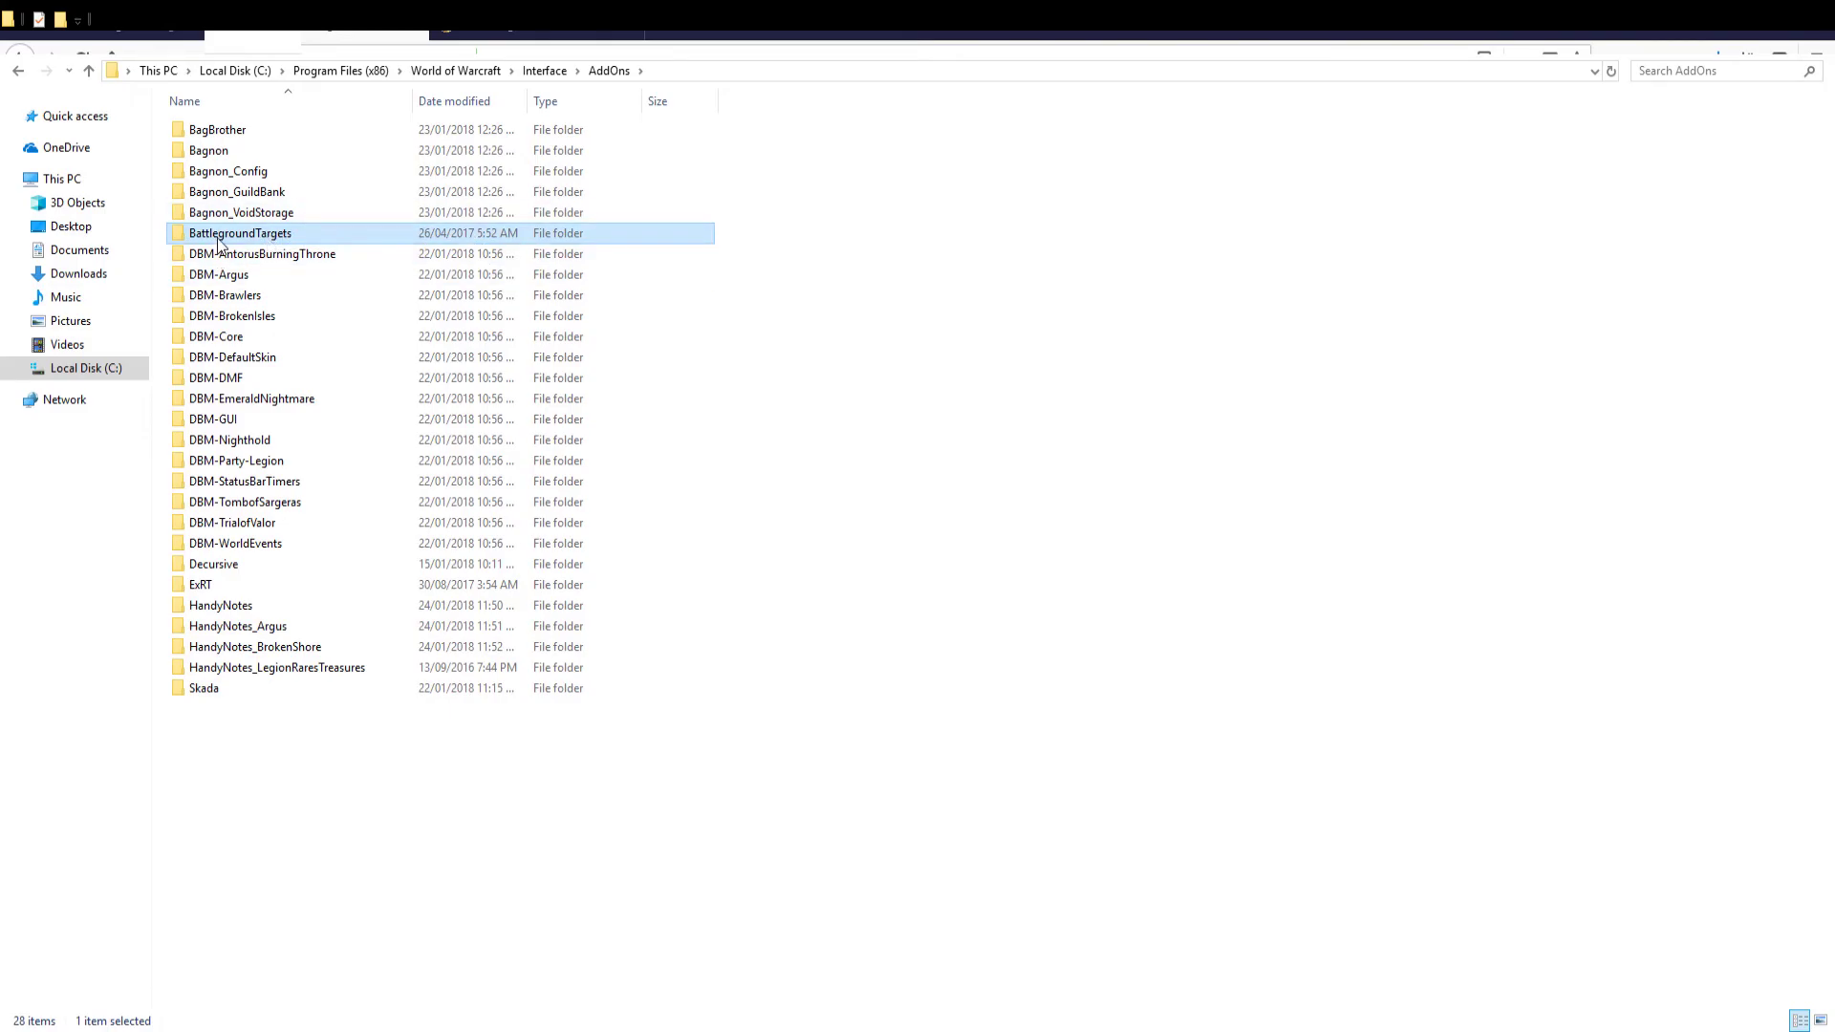
{"action": "double_click", "coordinate": [219, 241]}
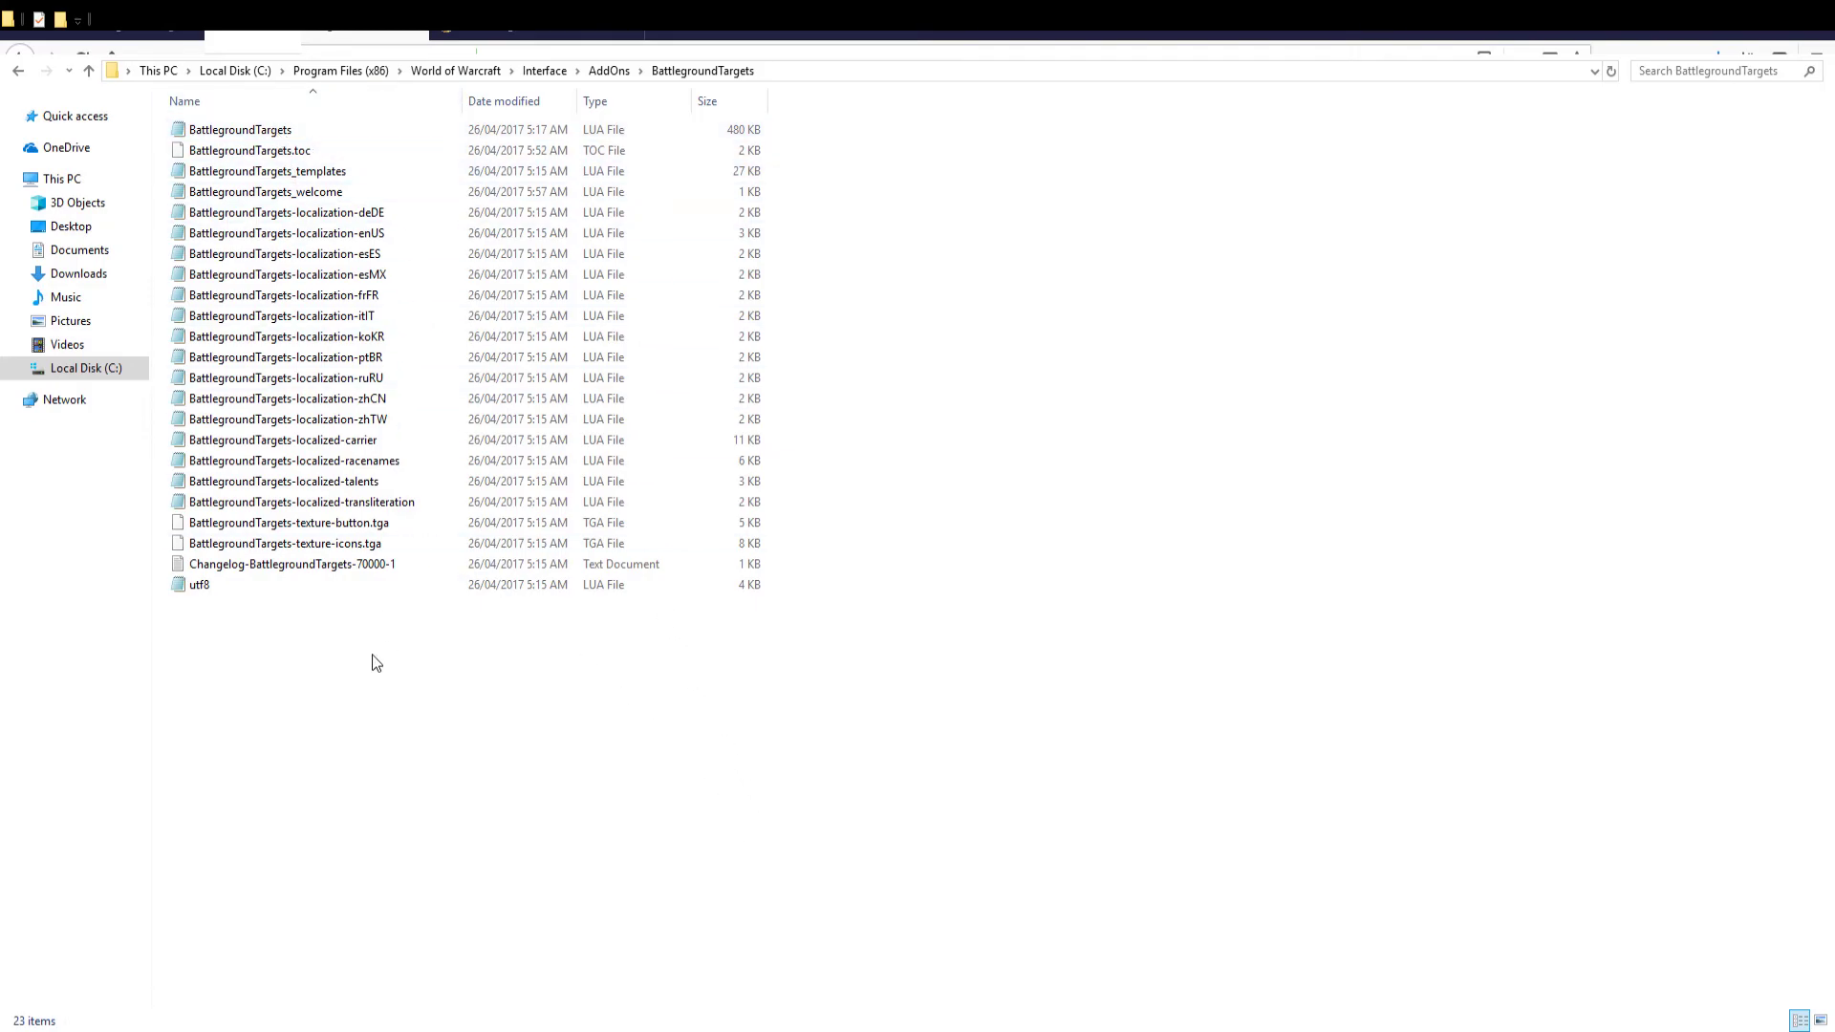
Select the 480 KB BattlegroundTargets.lua main file in the addon folder.
{"action": "left_click", "coordinate": [263, 139]}
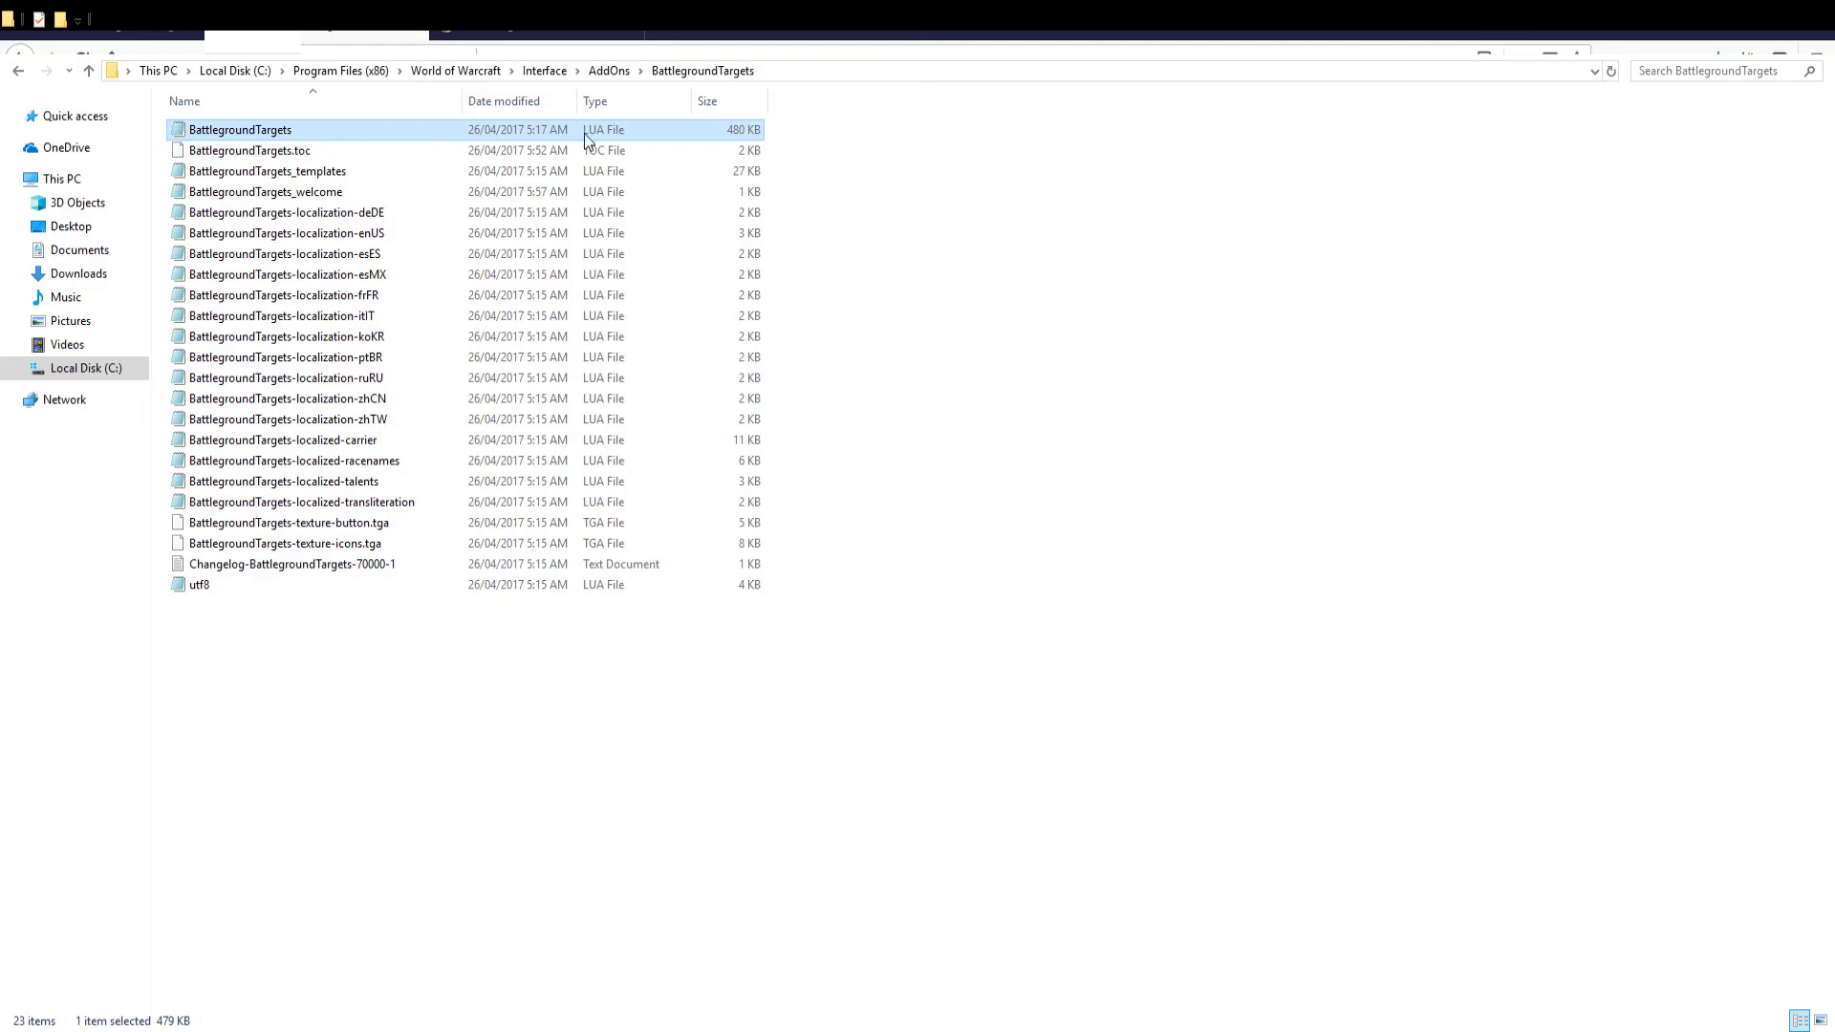
{"action": "left_click_drag", "start_coordinate": [332, 652], "coordinate": [249, 153]}
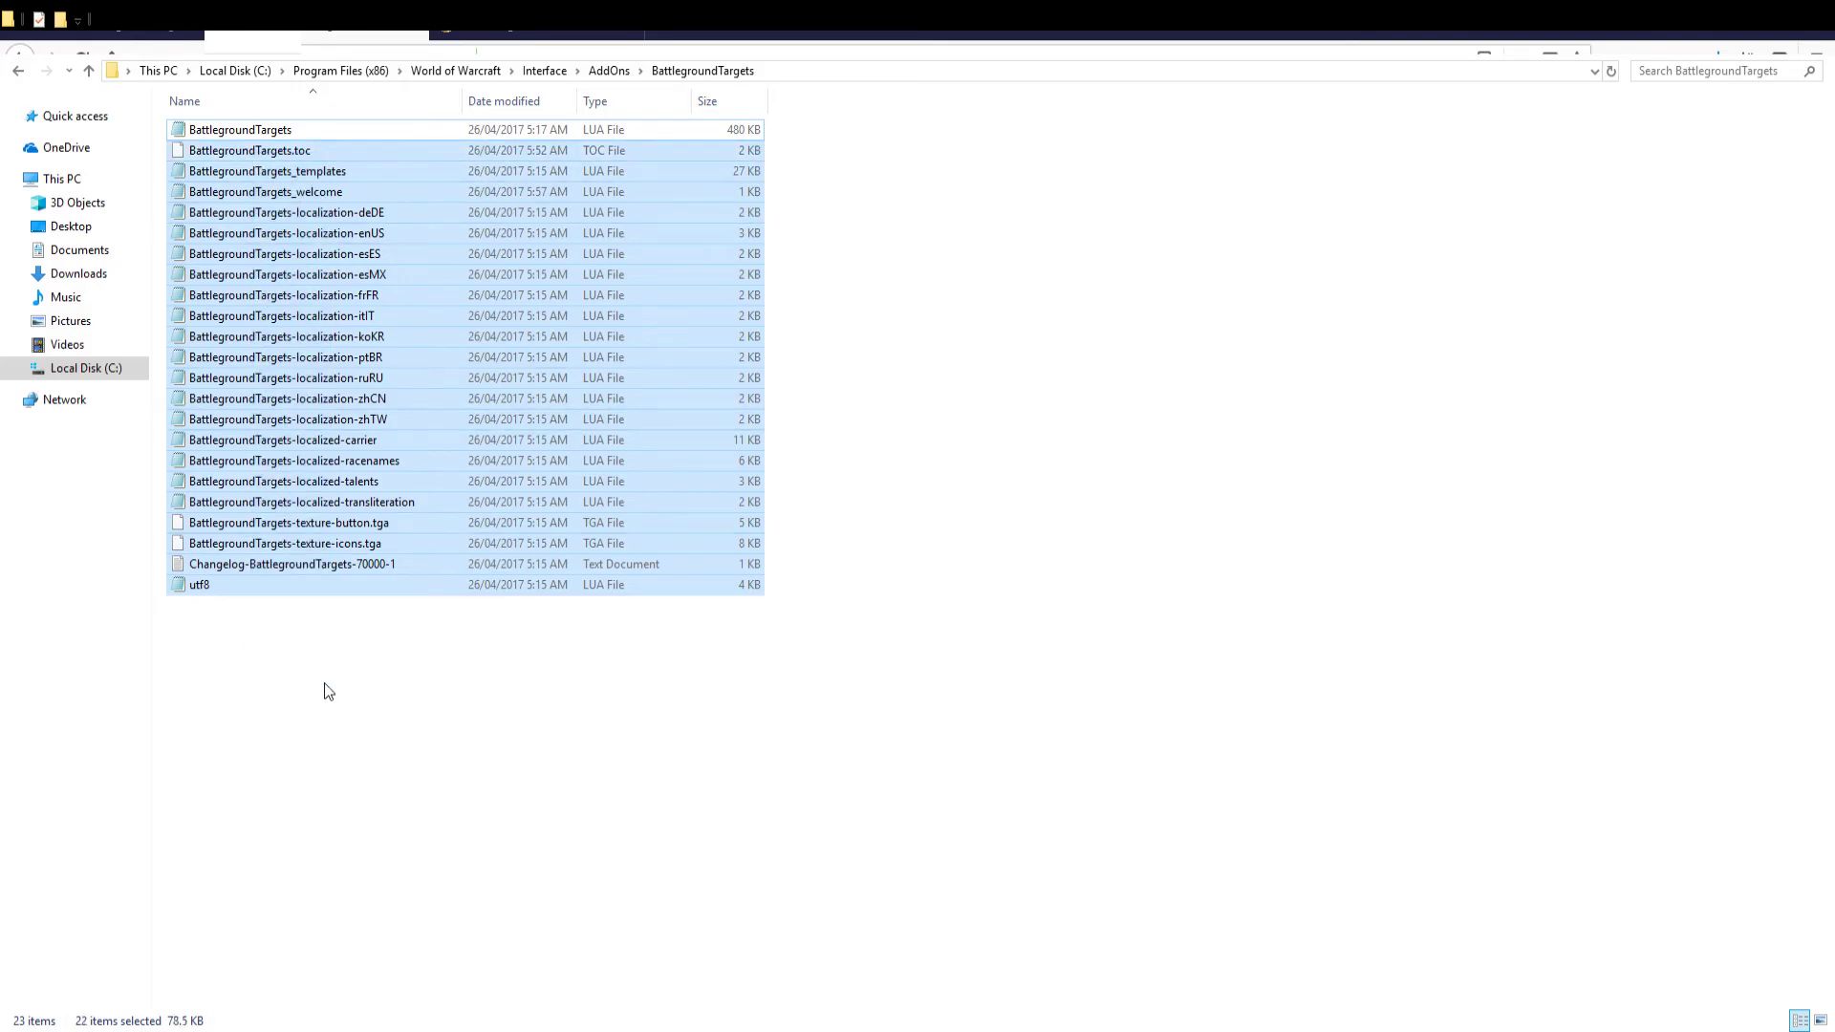
{"action": "left_click", "coordinate": [328, 690]}
{"action": "left_click", "coordinate": [290, 134]}
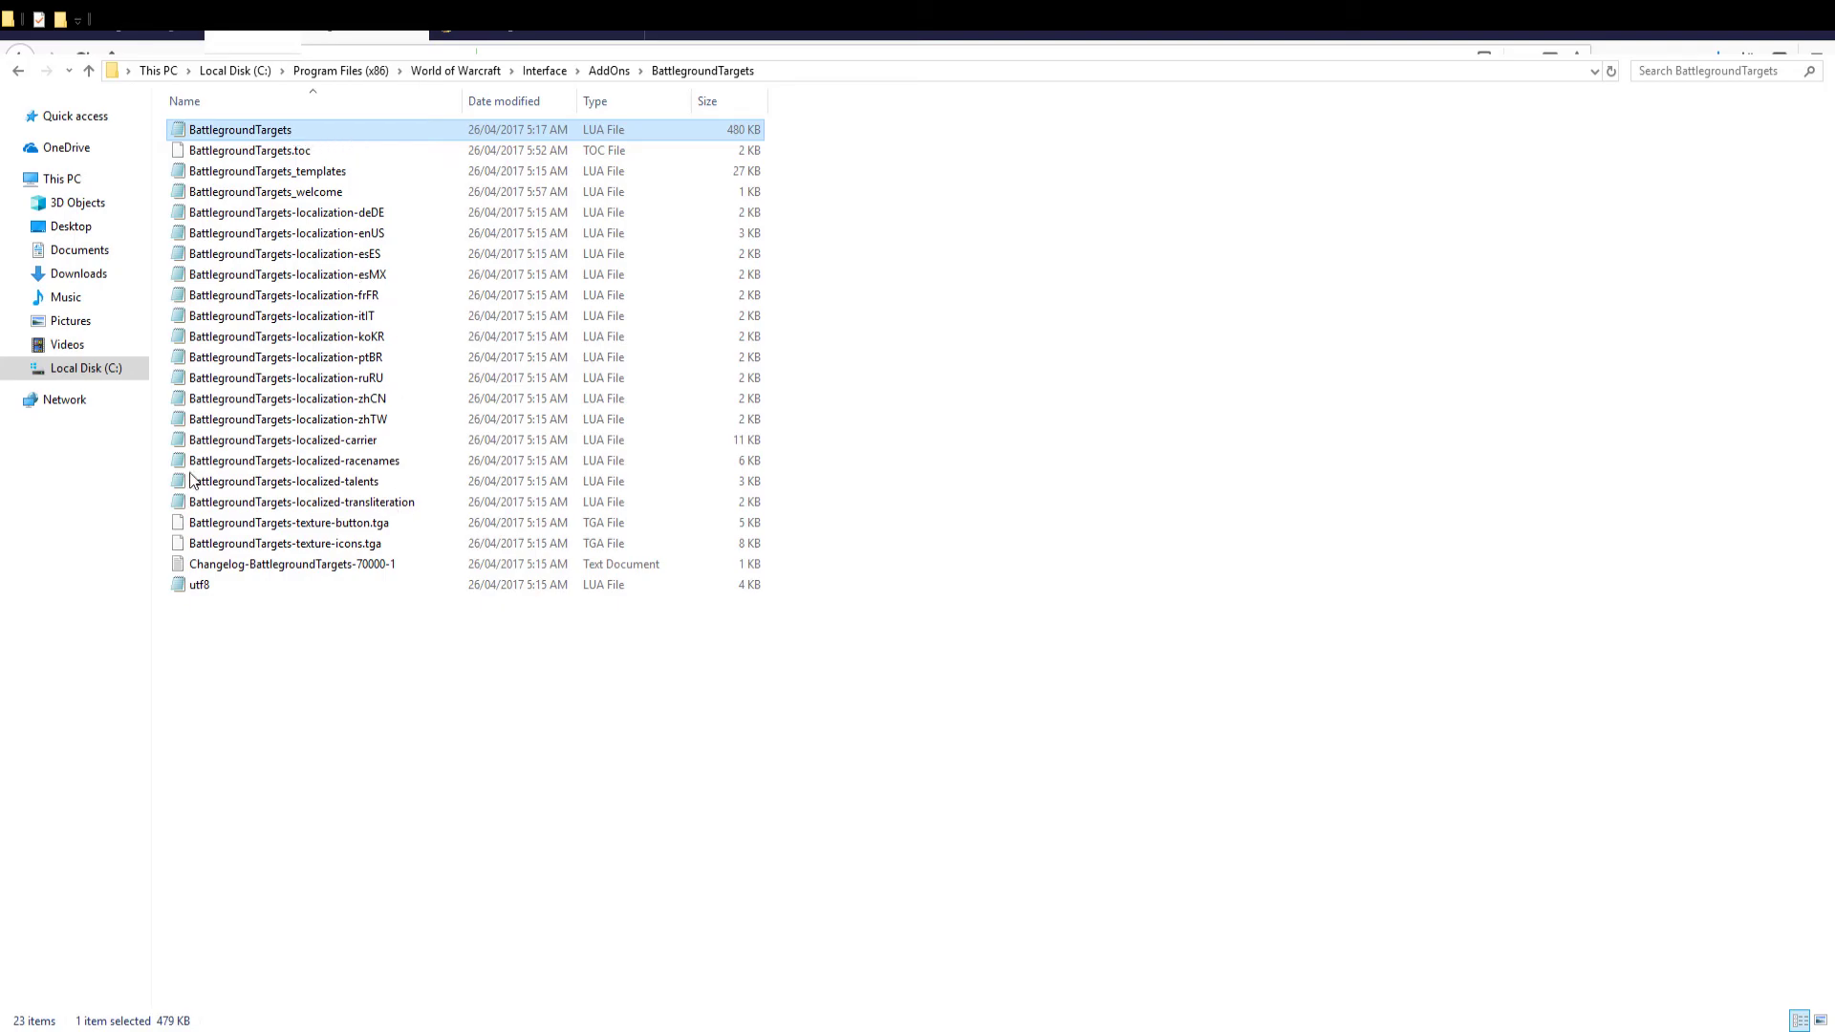
{"action": "left_click", "coordinate": [261, 673]}
{"action": "left_click", "coordinate": [258, 129]}
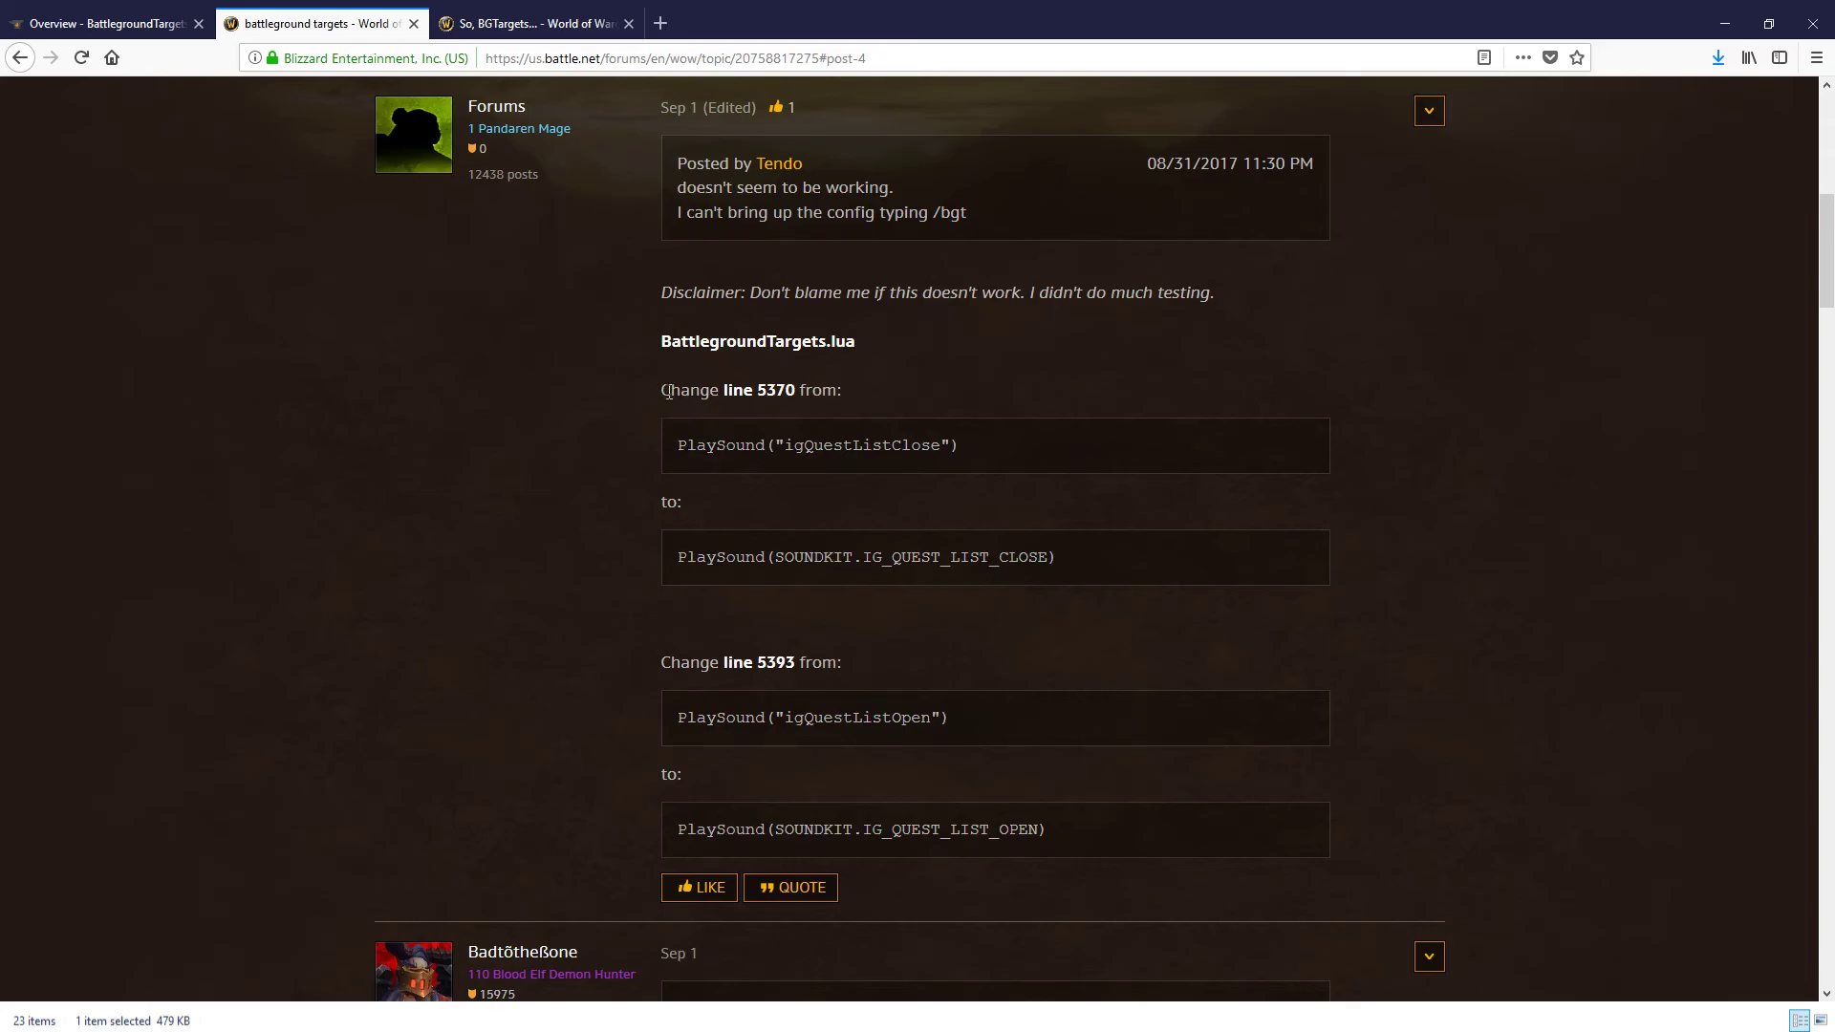
Review the forum's line 5370 fix: old igQuestListClose call versus SOUNDKIT.IG_QUEST_LIST_CLOSE replacement.
{"action": "left_click_drag", "start_coordinate": [666, 390], "coordinate": [755, 107]}
{"action": "left_click", "coordinate": [816, 389]}
{"action": "left_click_drag", "start_coordinate": [722, 390], "coordinate": [794, 392]}
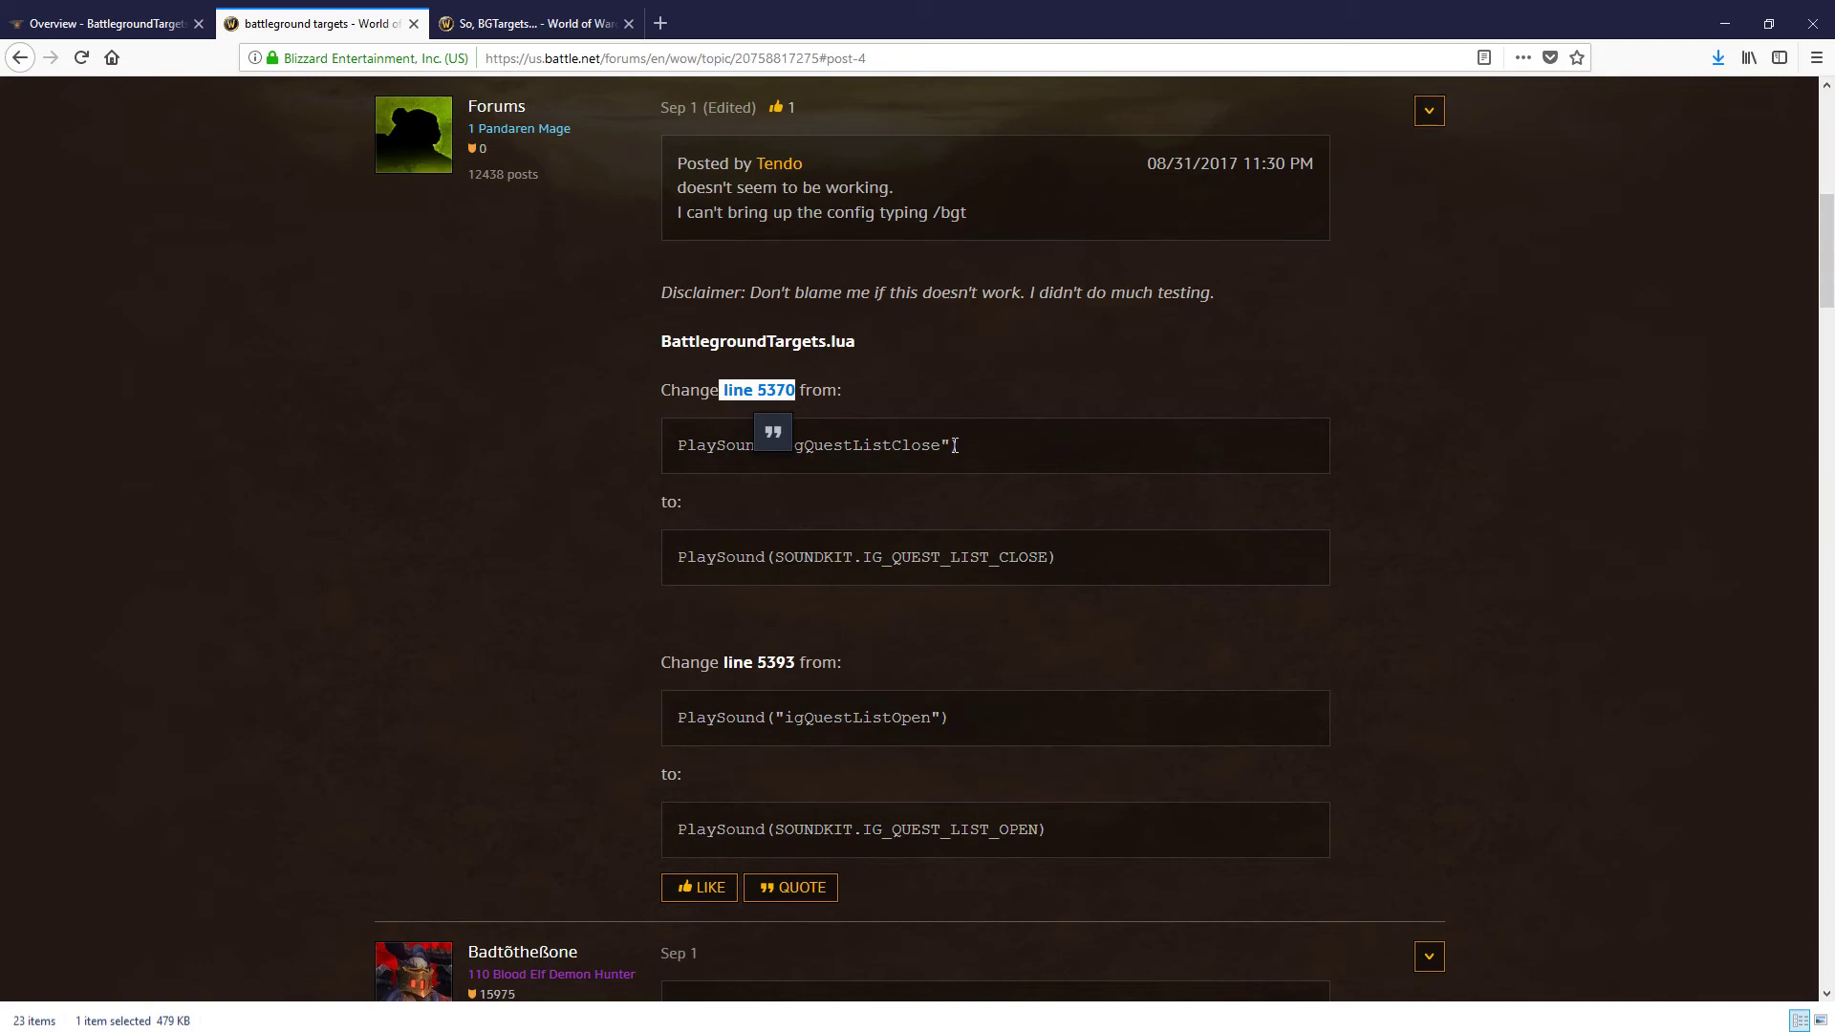
{"action": "left_click_drag", "start_coordinate": [955, 445], "coordinate": [674, 446]}
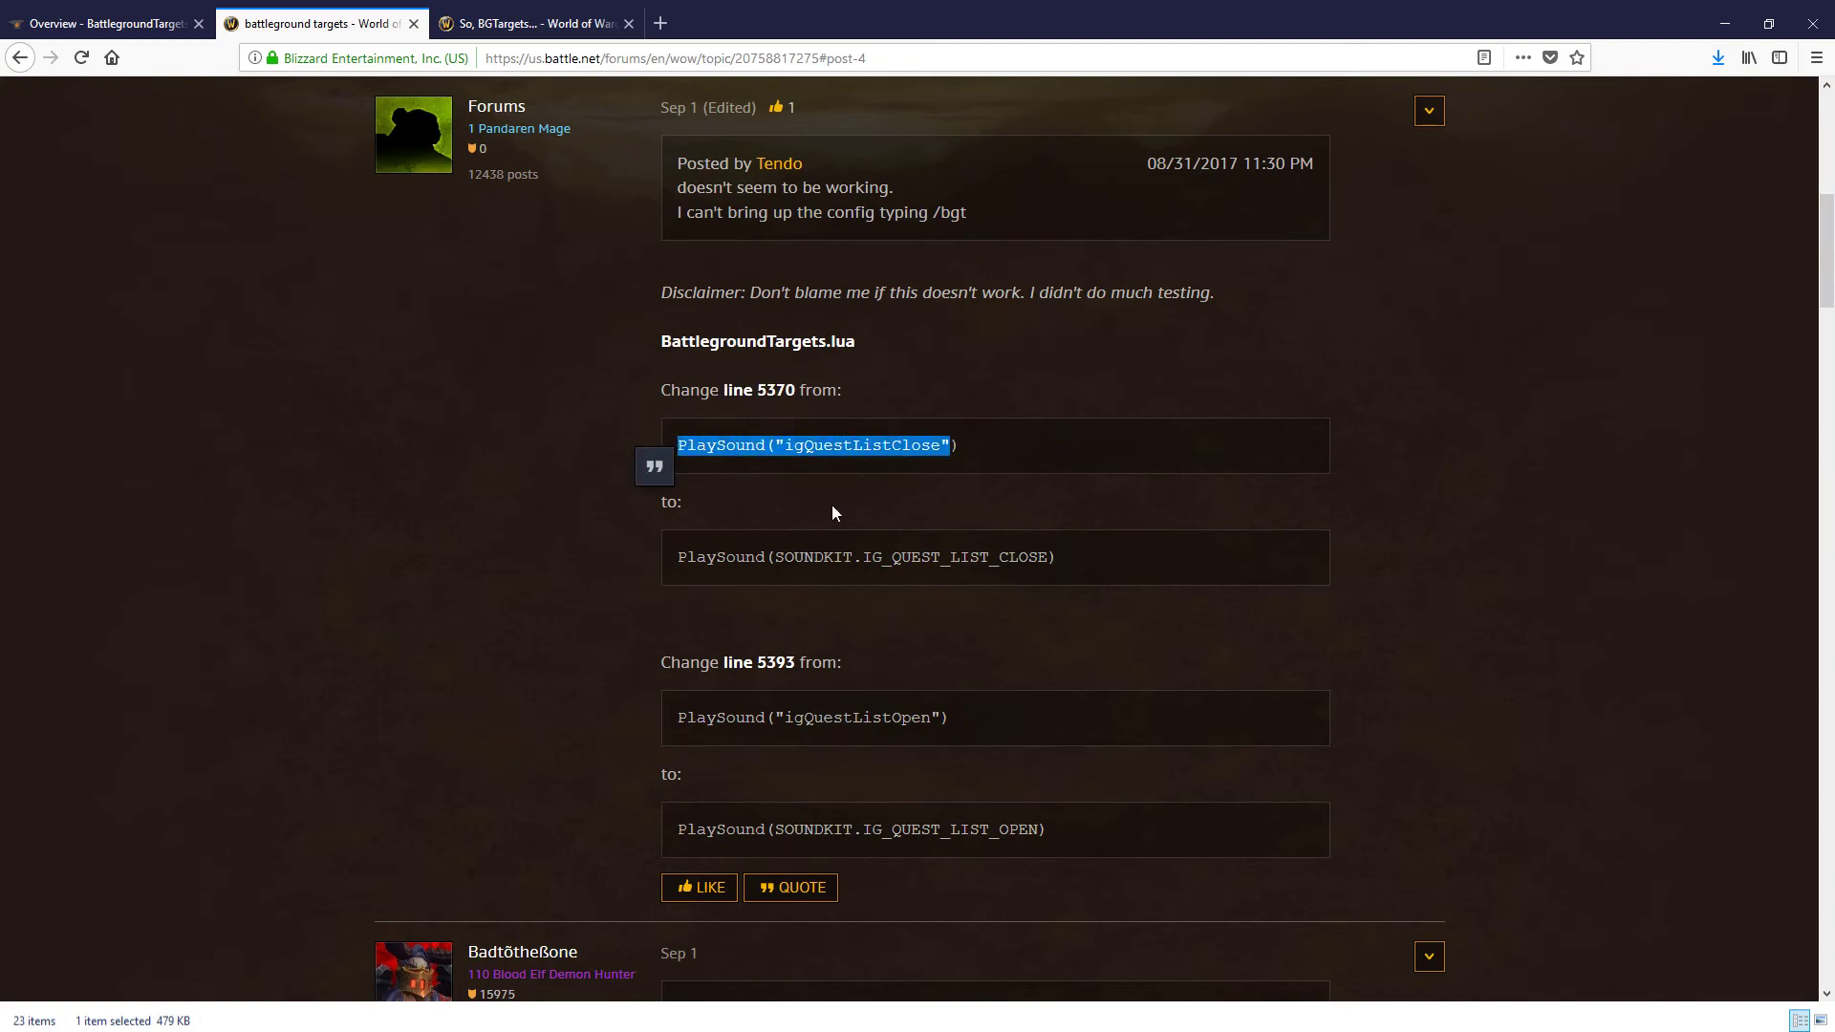
{"action": "left_click_drag", "start_coordinate": [676, 557], "coordinate": [1051, 558]}
{"action": "left_click", "coordinate": [1092, 566]}
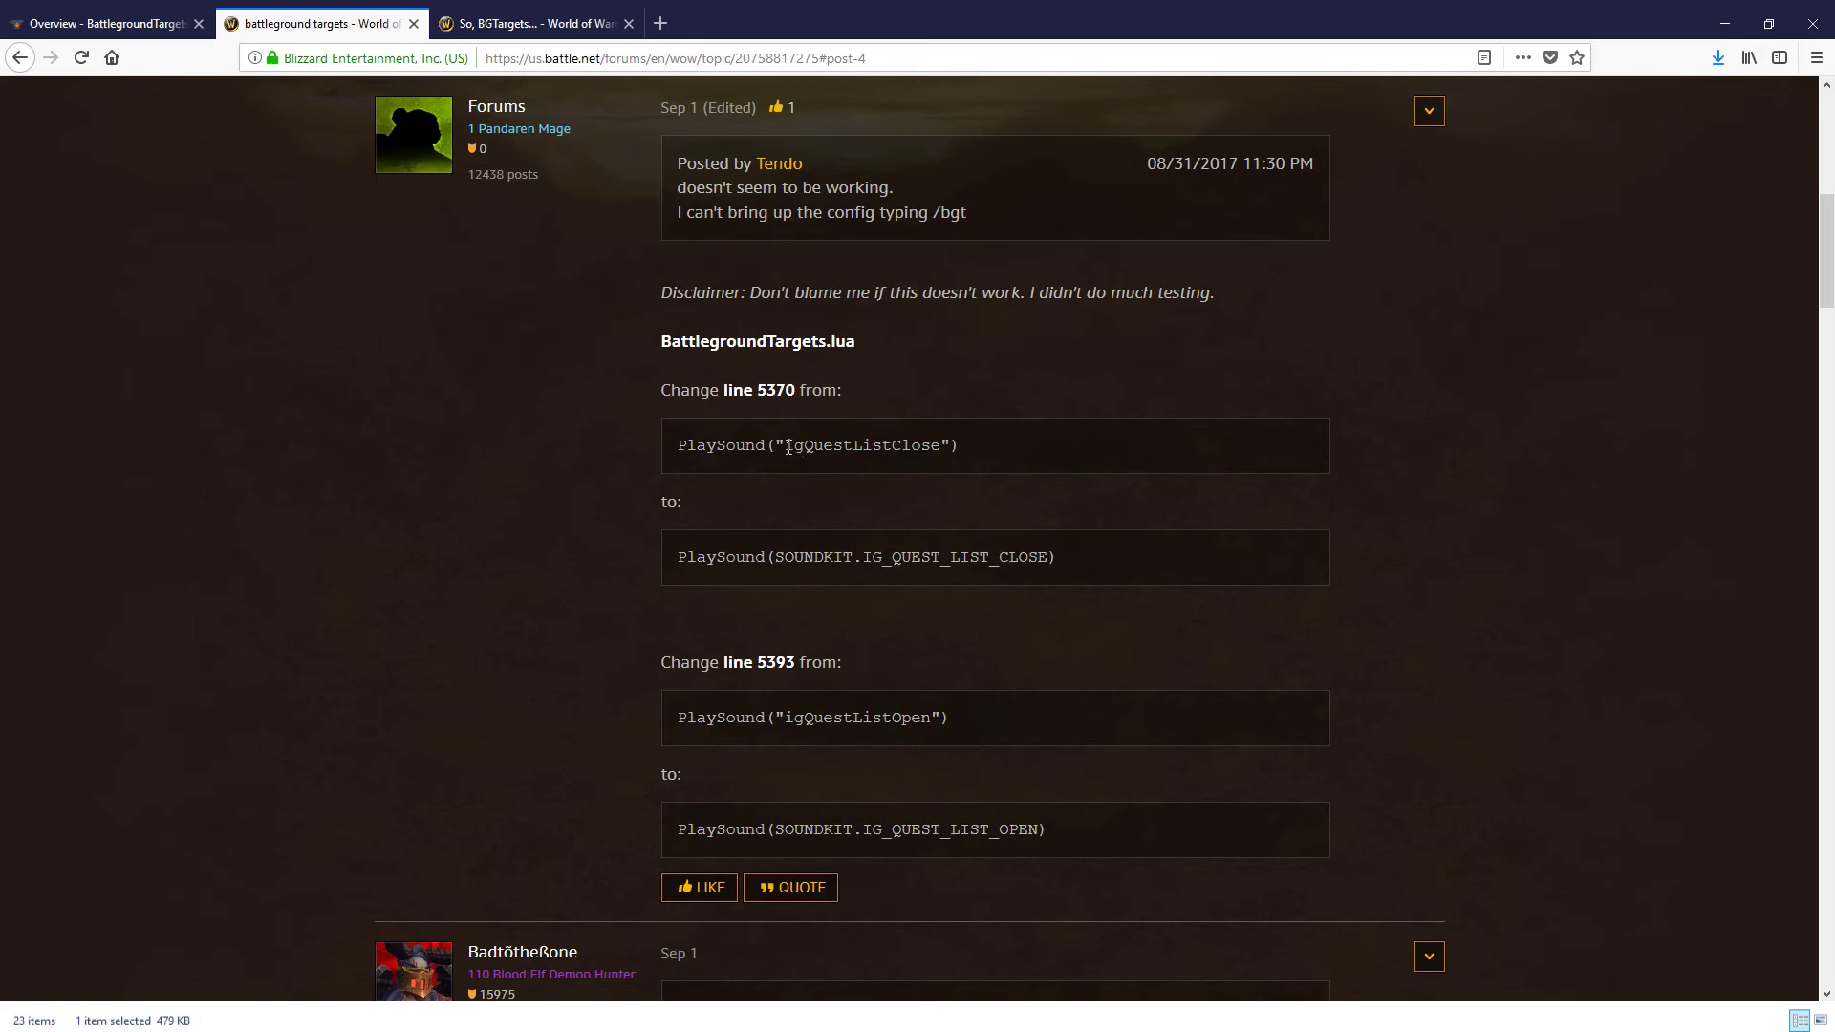
{"action": "left_click_drag", "start_coordinate": [784, 447], "coordinate": [942, 447]}
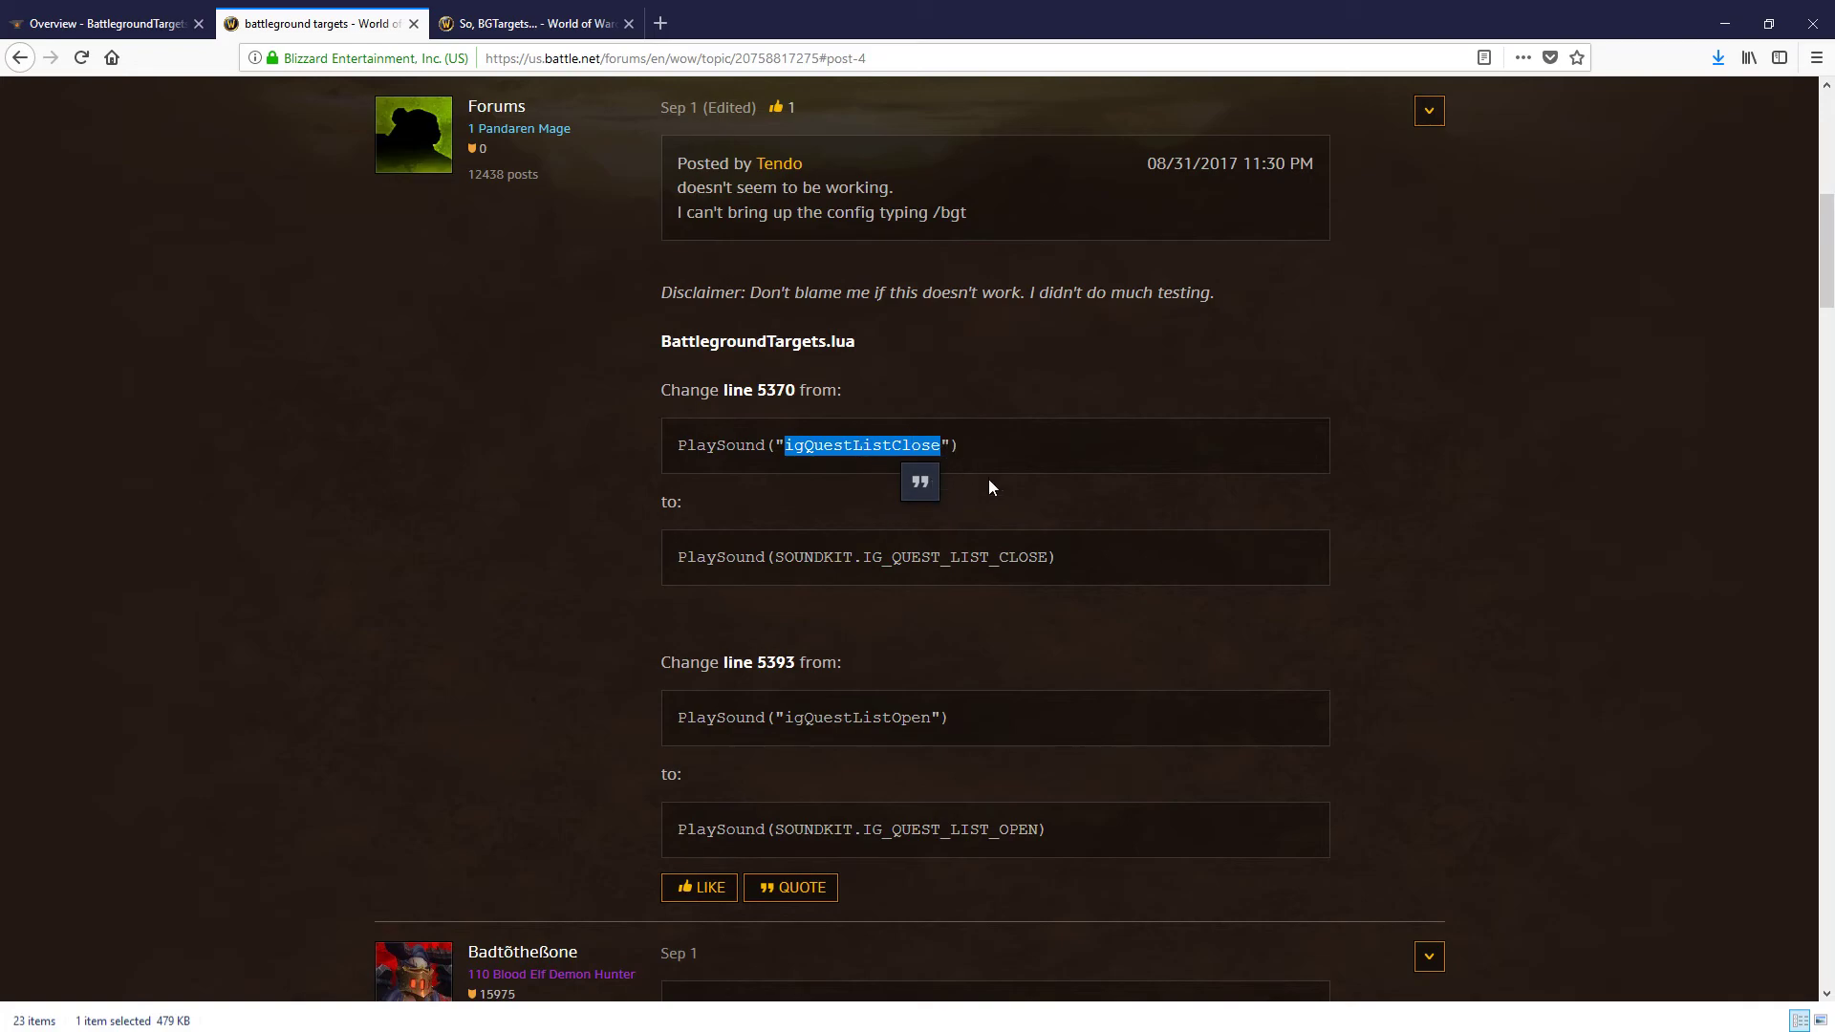
{"action": "left_click_drag", "start_coordinate": [707, 444], "coordinate": [995, 473]}
{"action": "left_click", "coordinate": [990, 449]}
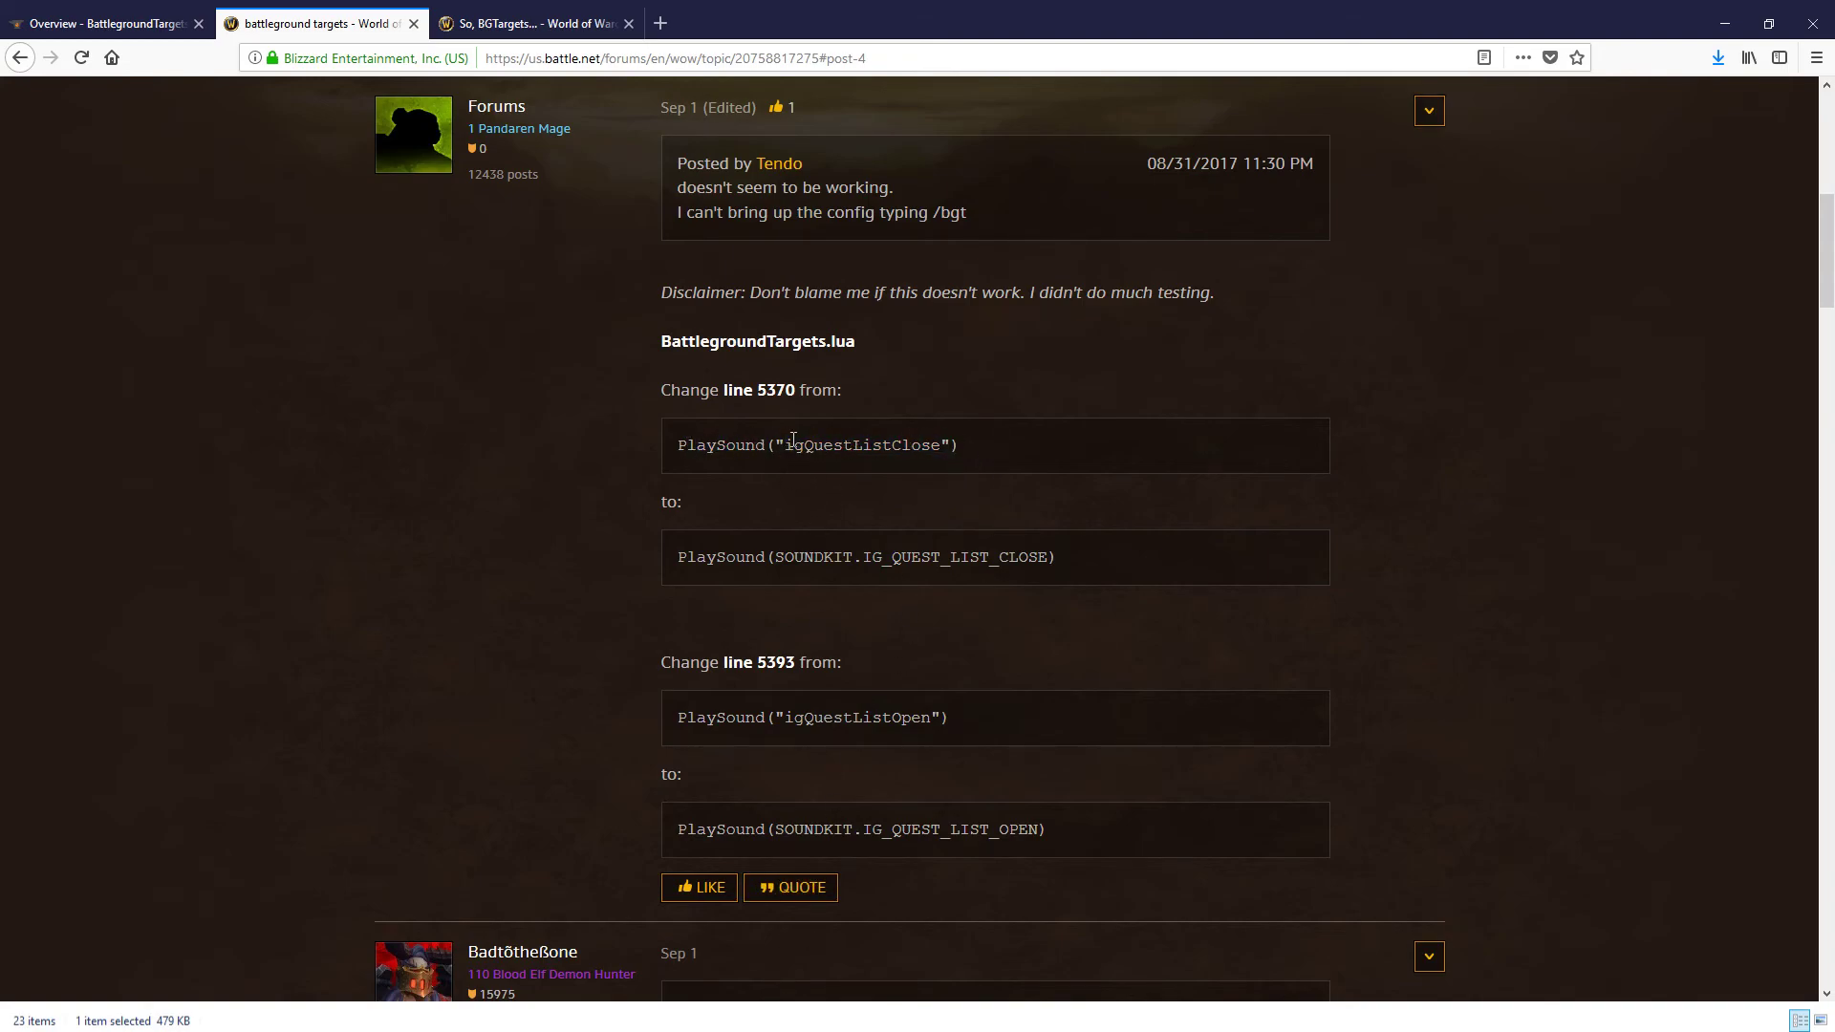
Copy the igQuestListClose sound name and switch to BattlegroundTargets.lua in Notepad.
{"action": "left_click_drag", "start_coordinate": [792, 444], "coordinate": [935, 445]}
{"action": "key", "text": "alt+Tab"}
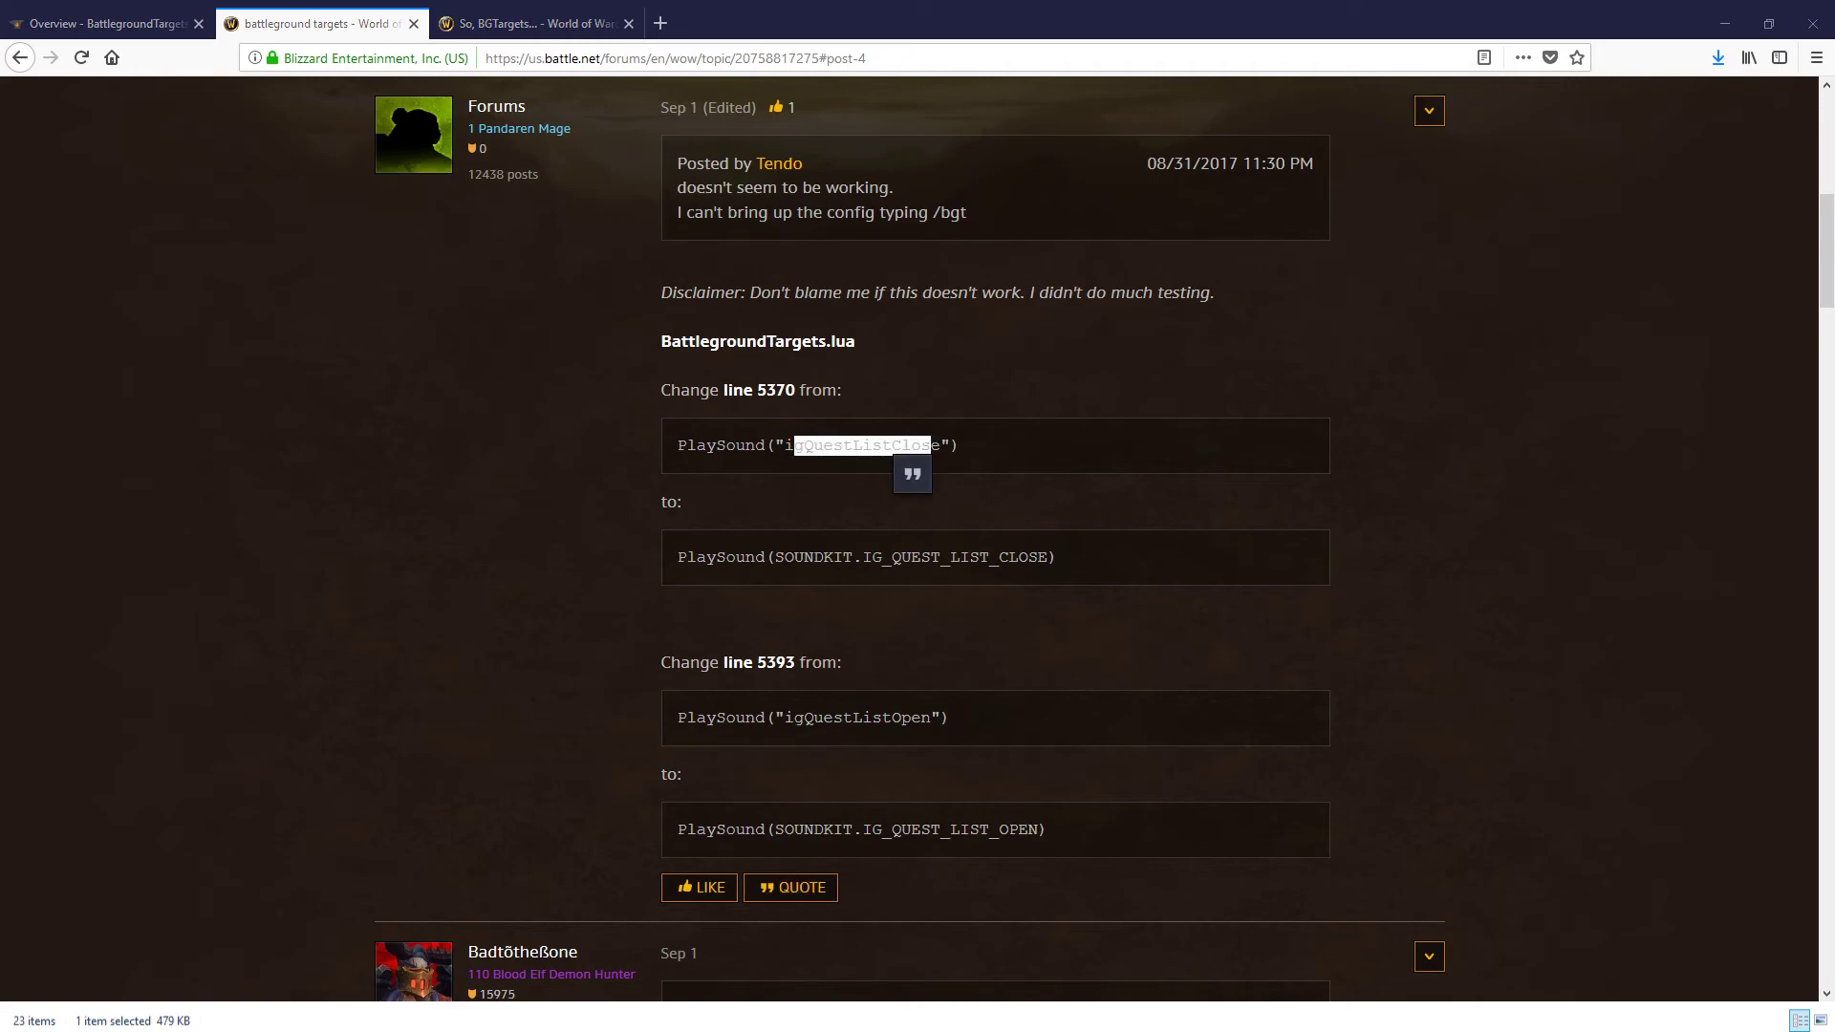
{"action": "key", "text": "Return"}
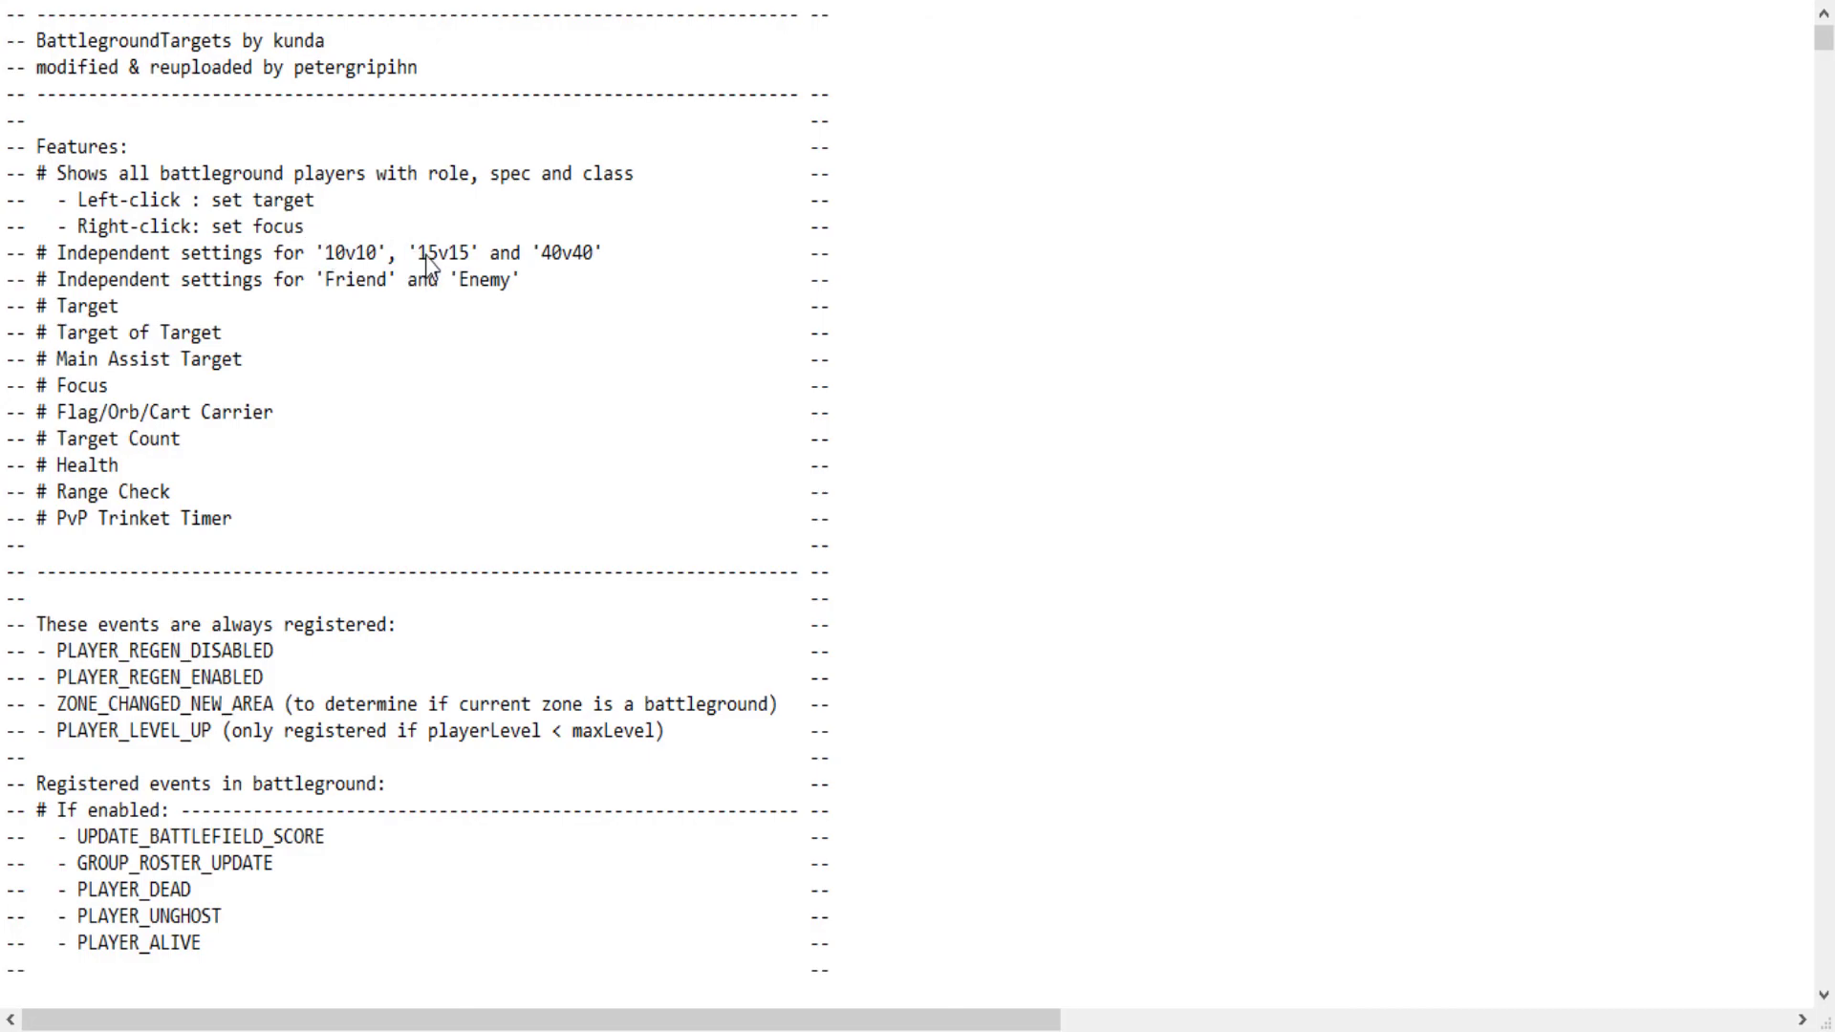
Find the igQuestListClose call in BattlegroundTargets.lua and select the old PlaySound line.
{"action": "key", "text": "F3"}
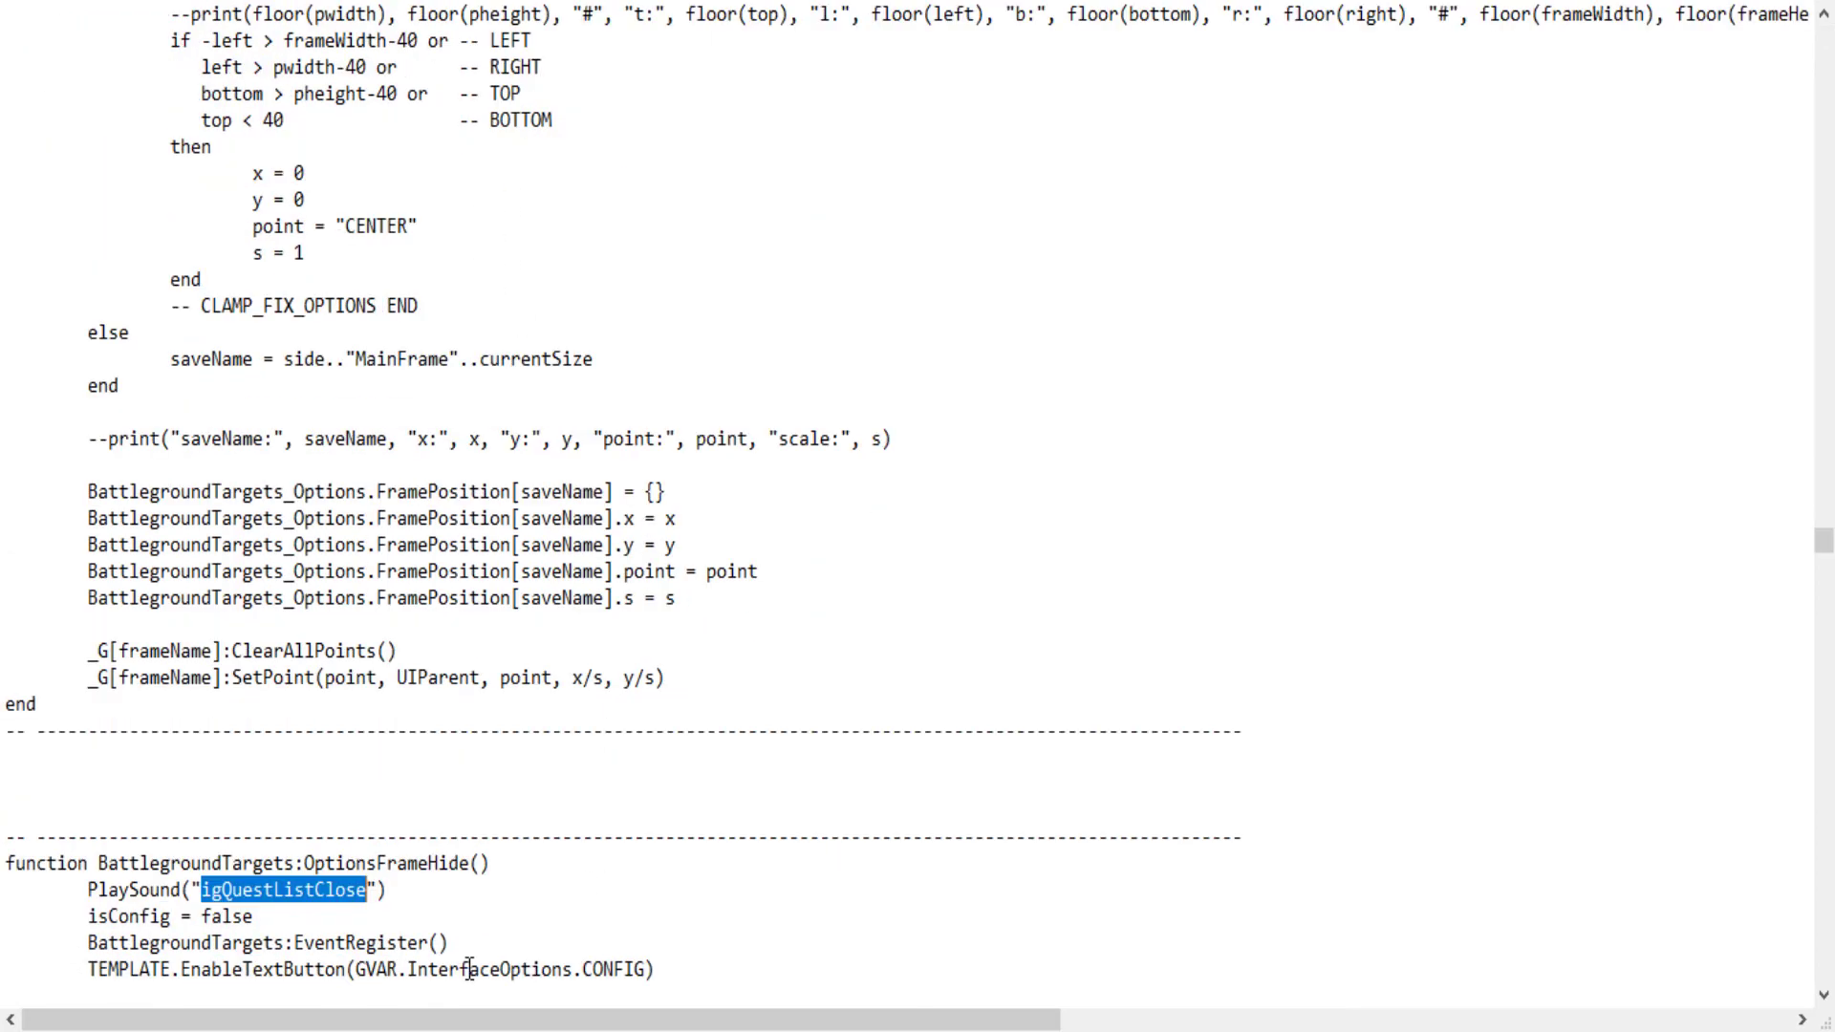
{"action": "scroll", "coordinate": [478, 970], "scroll_direction": "down", "scroll_amount": 2}
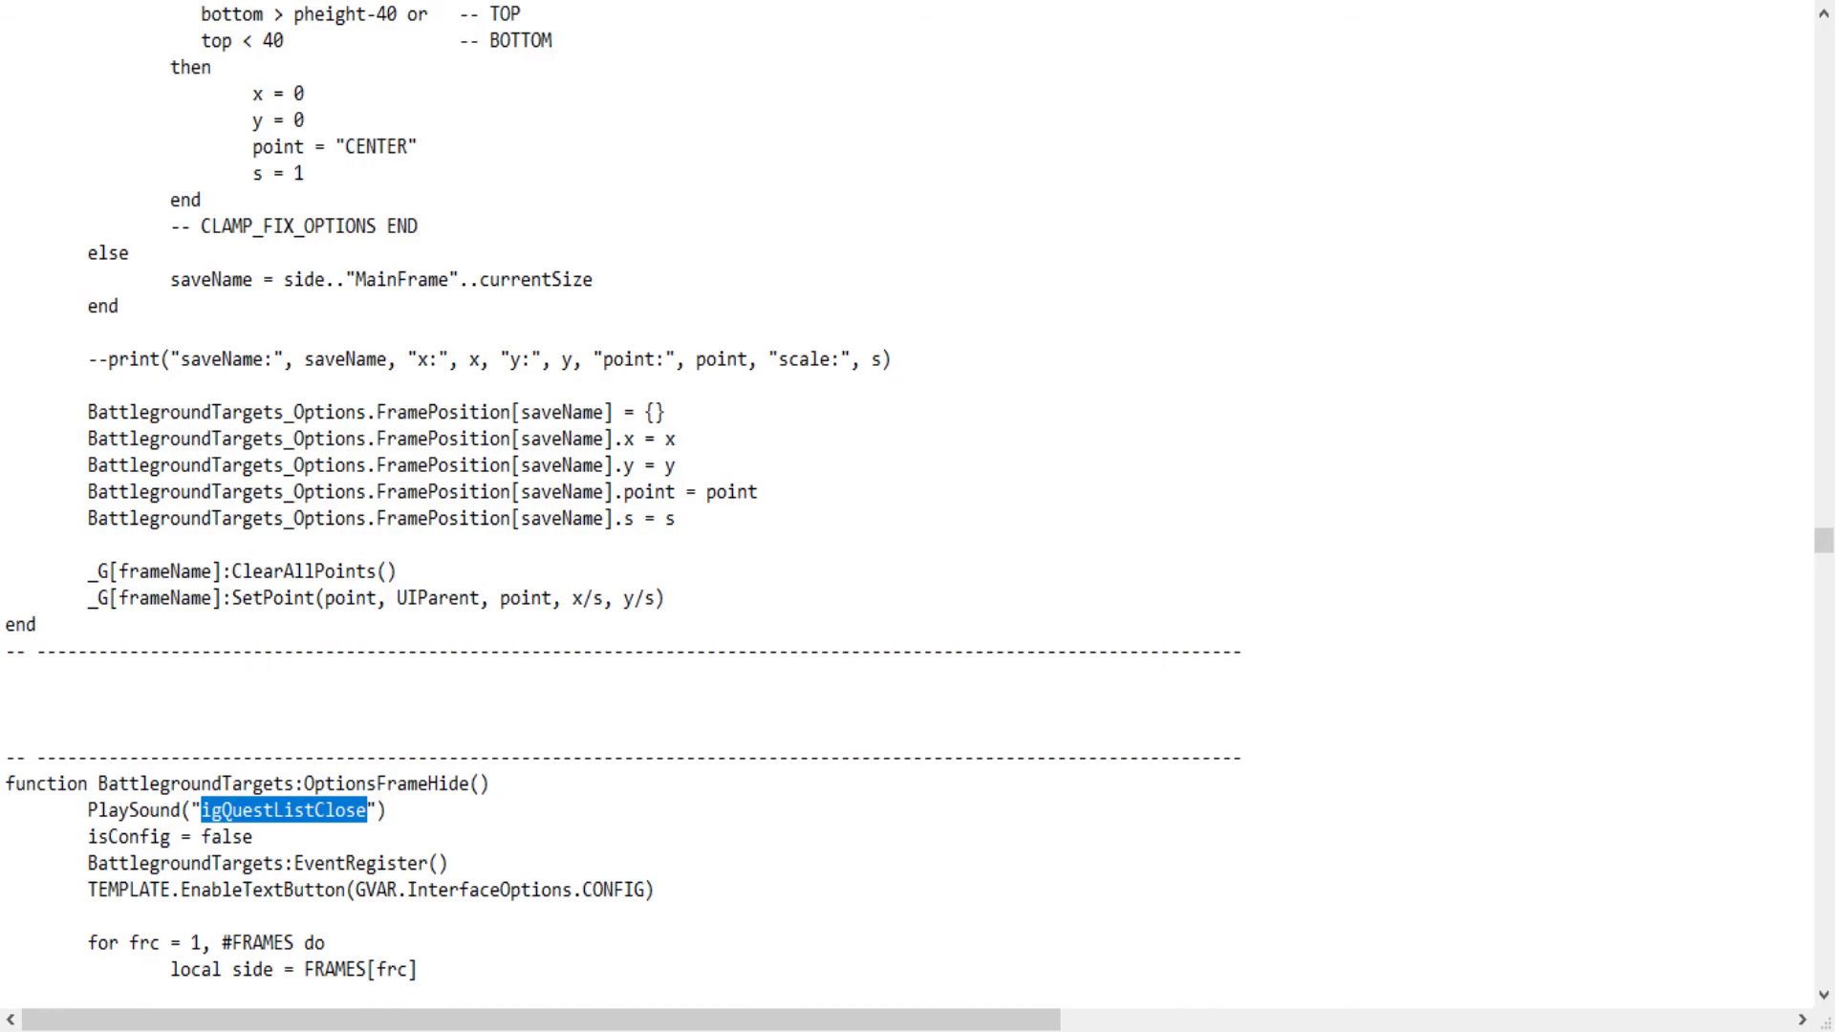
{"action": "key", "text": "alt+Tab"}
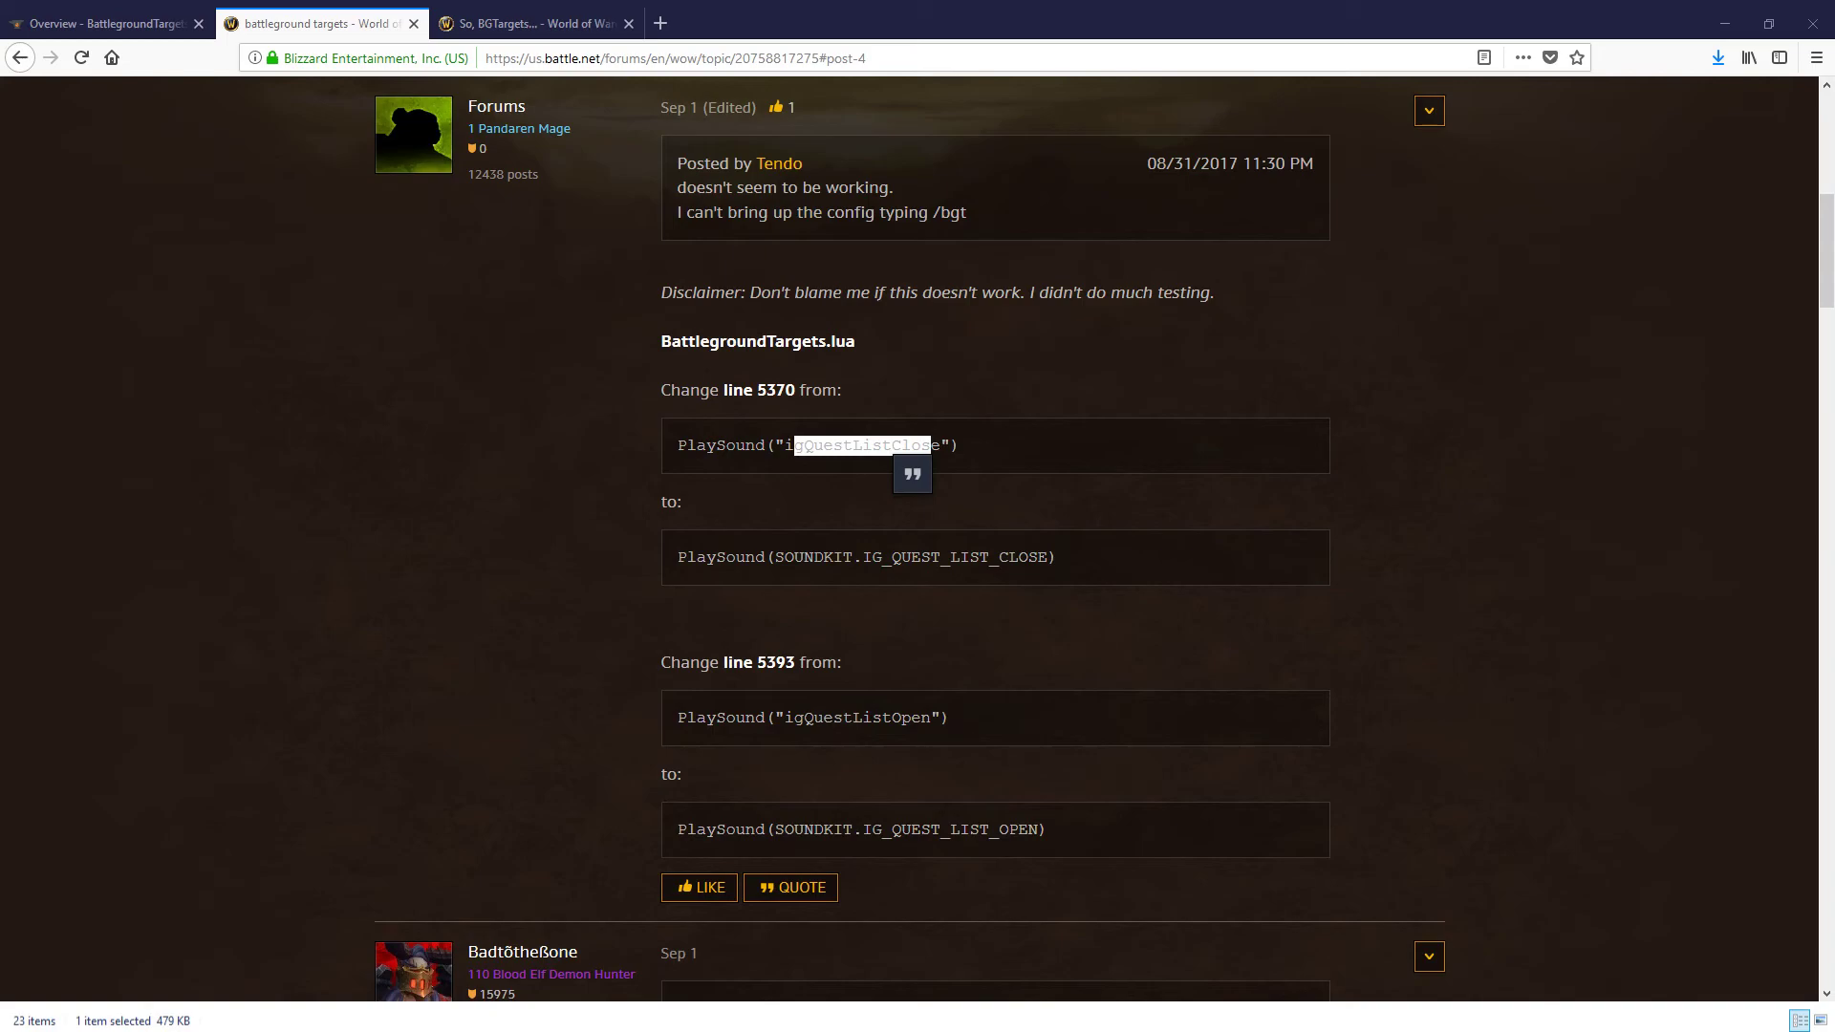
{"action": "key", "text": "alt+Tab"}
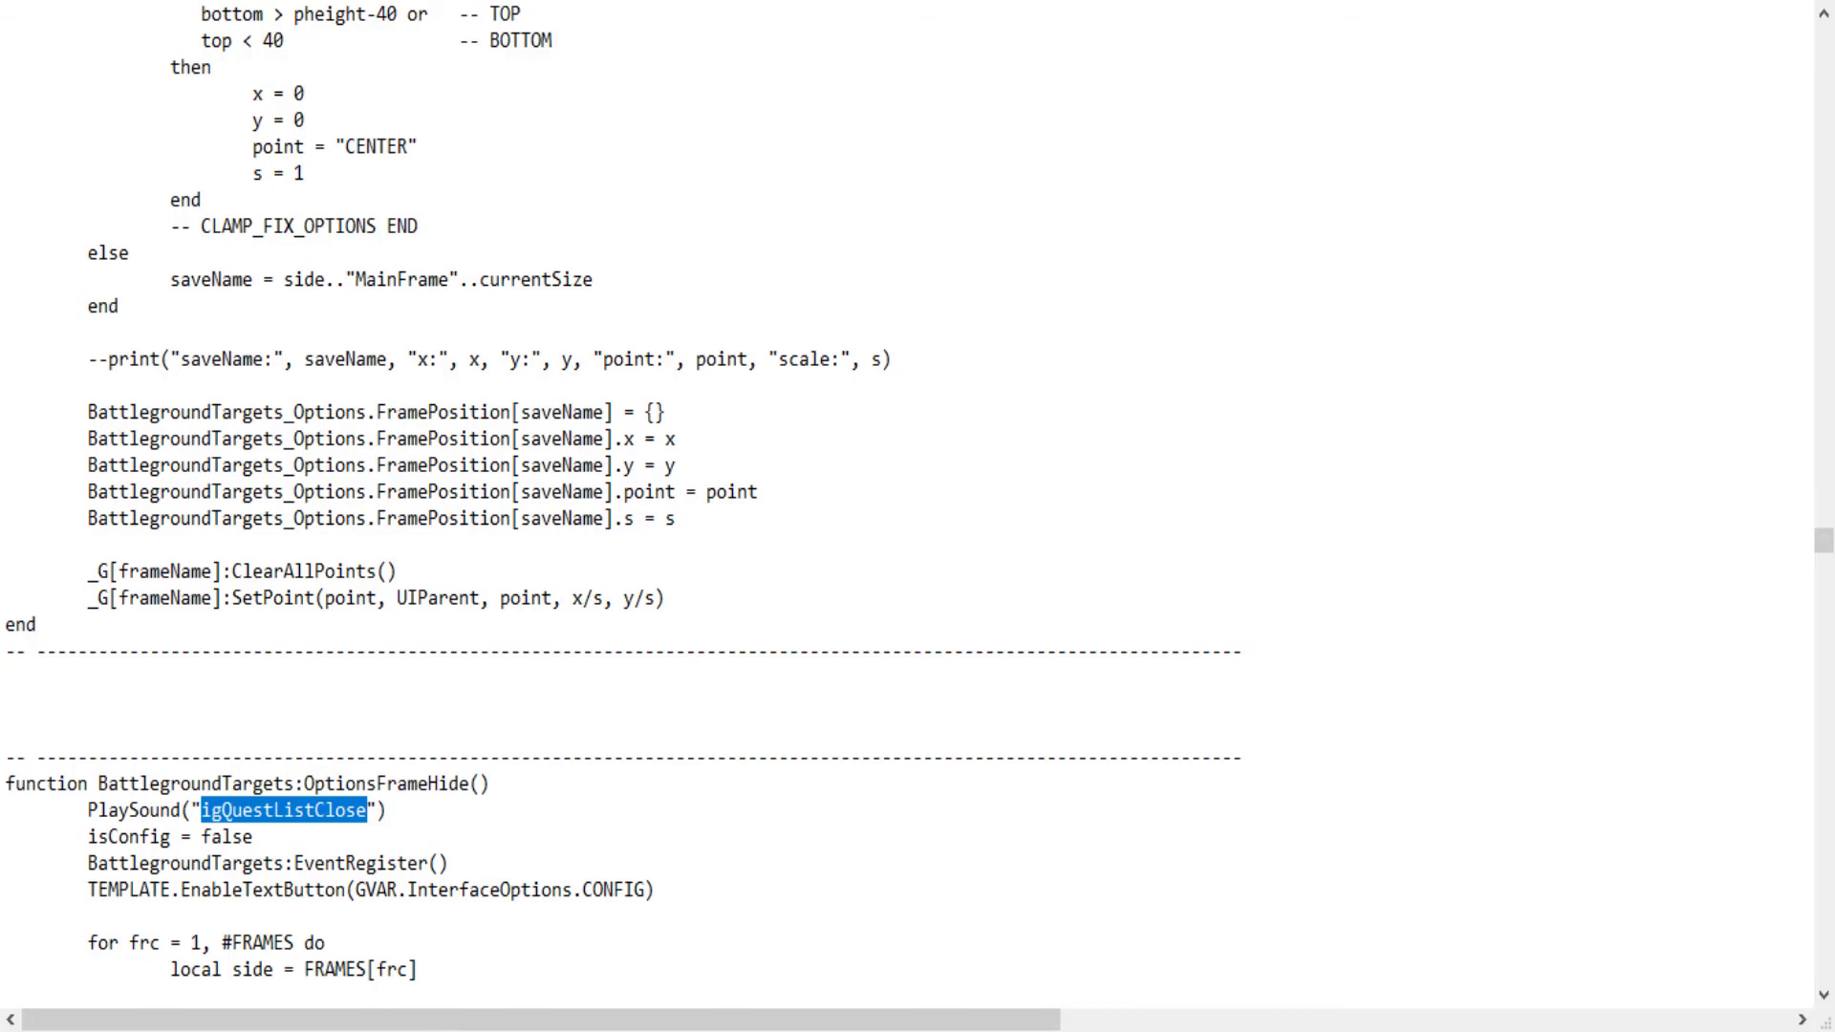
{"action": "left_click", "coordinate": [386, 810]}
{"action": "left_click_drag", "start_coordinate": [386, 810], "coordinate": [93, 803]}
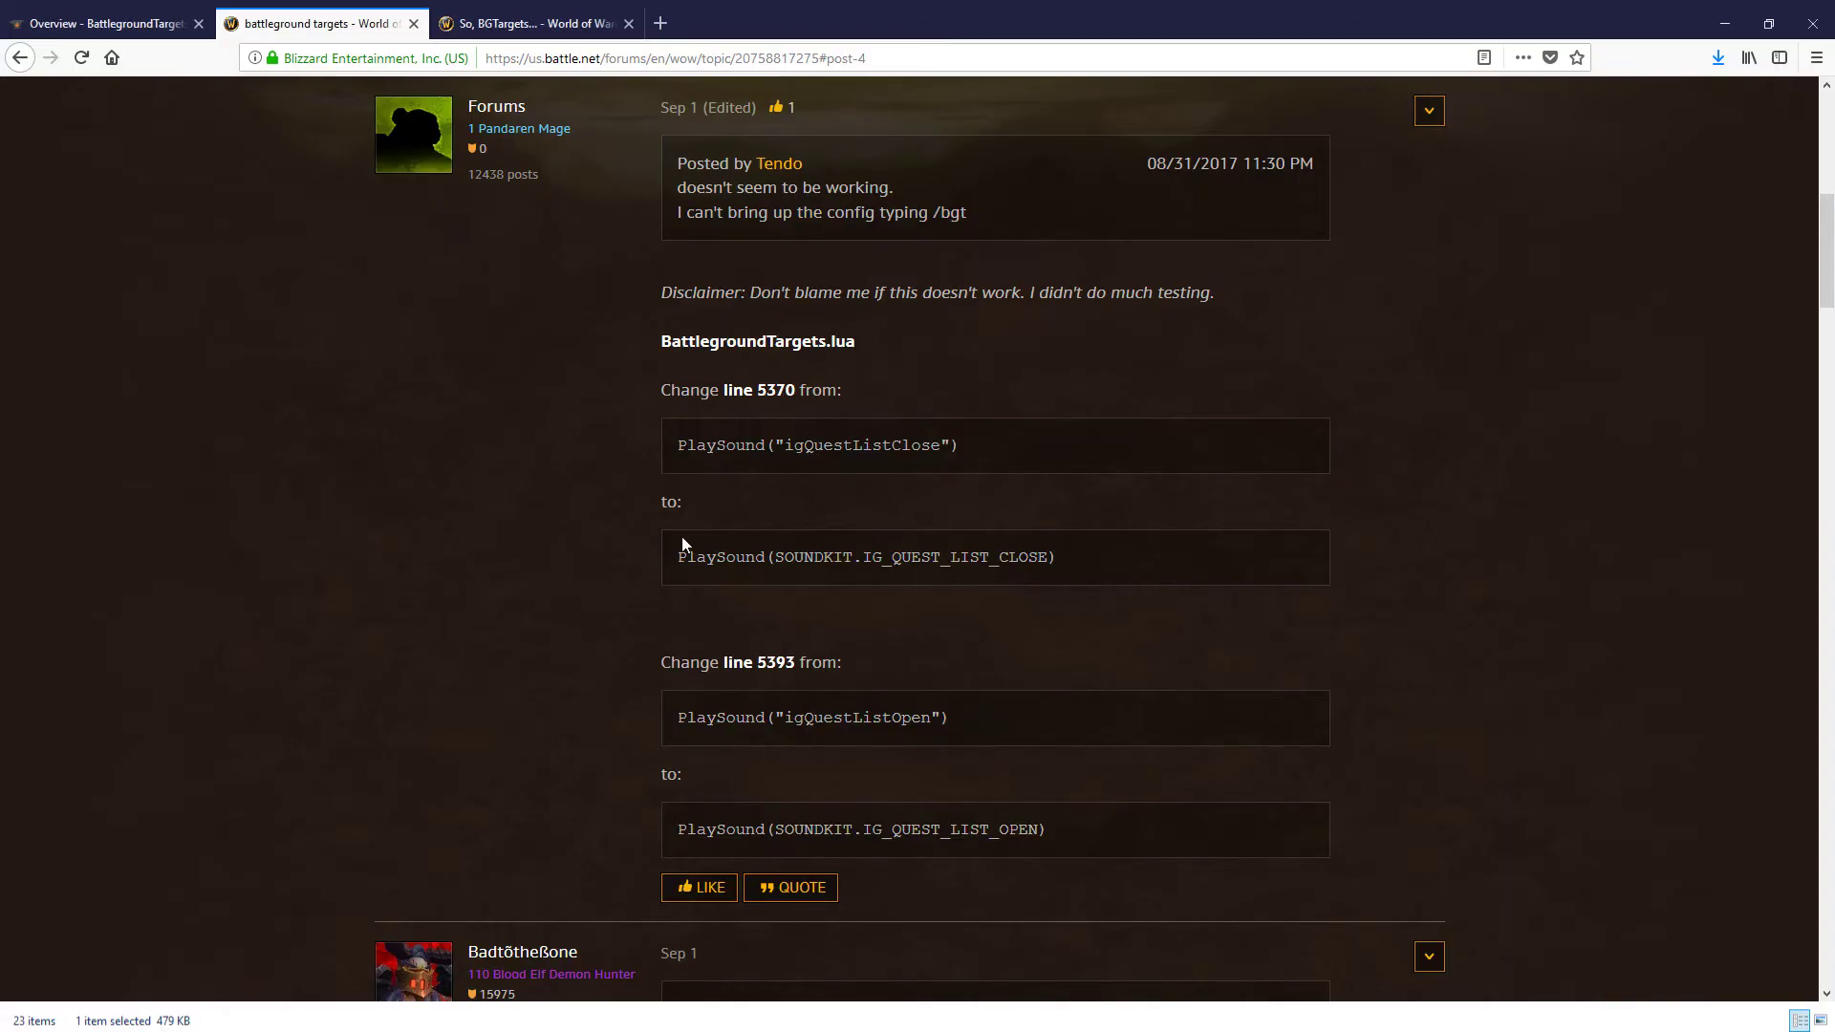
Replace PlaySound("igQuestListClose") with the forum's PlaySound(SOUNDKIT.IG_QUEST_LIST_CLOSE) line.
{"action": "left_click_drag", "start_coordinate": [707, 447], "coordinate": [981, 458]}
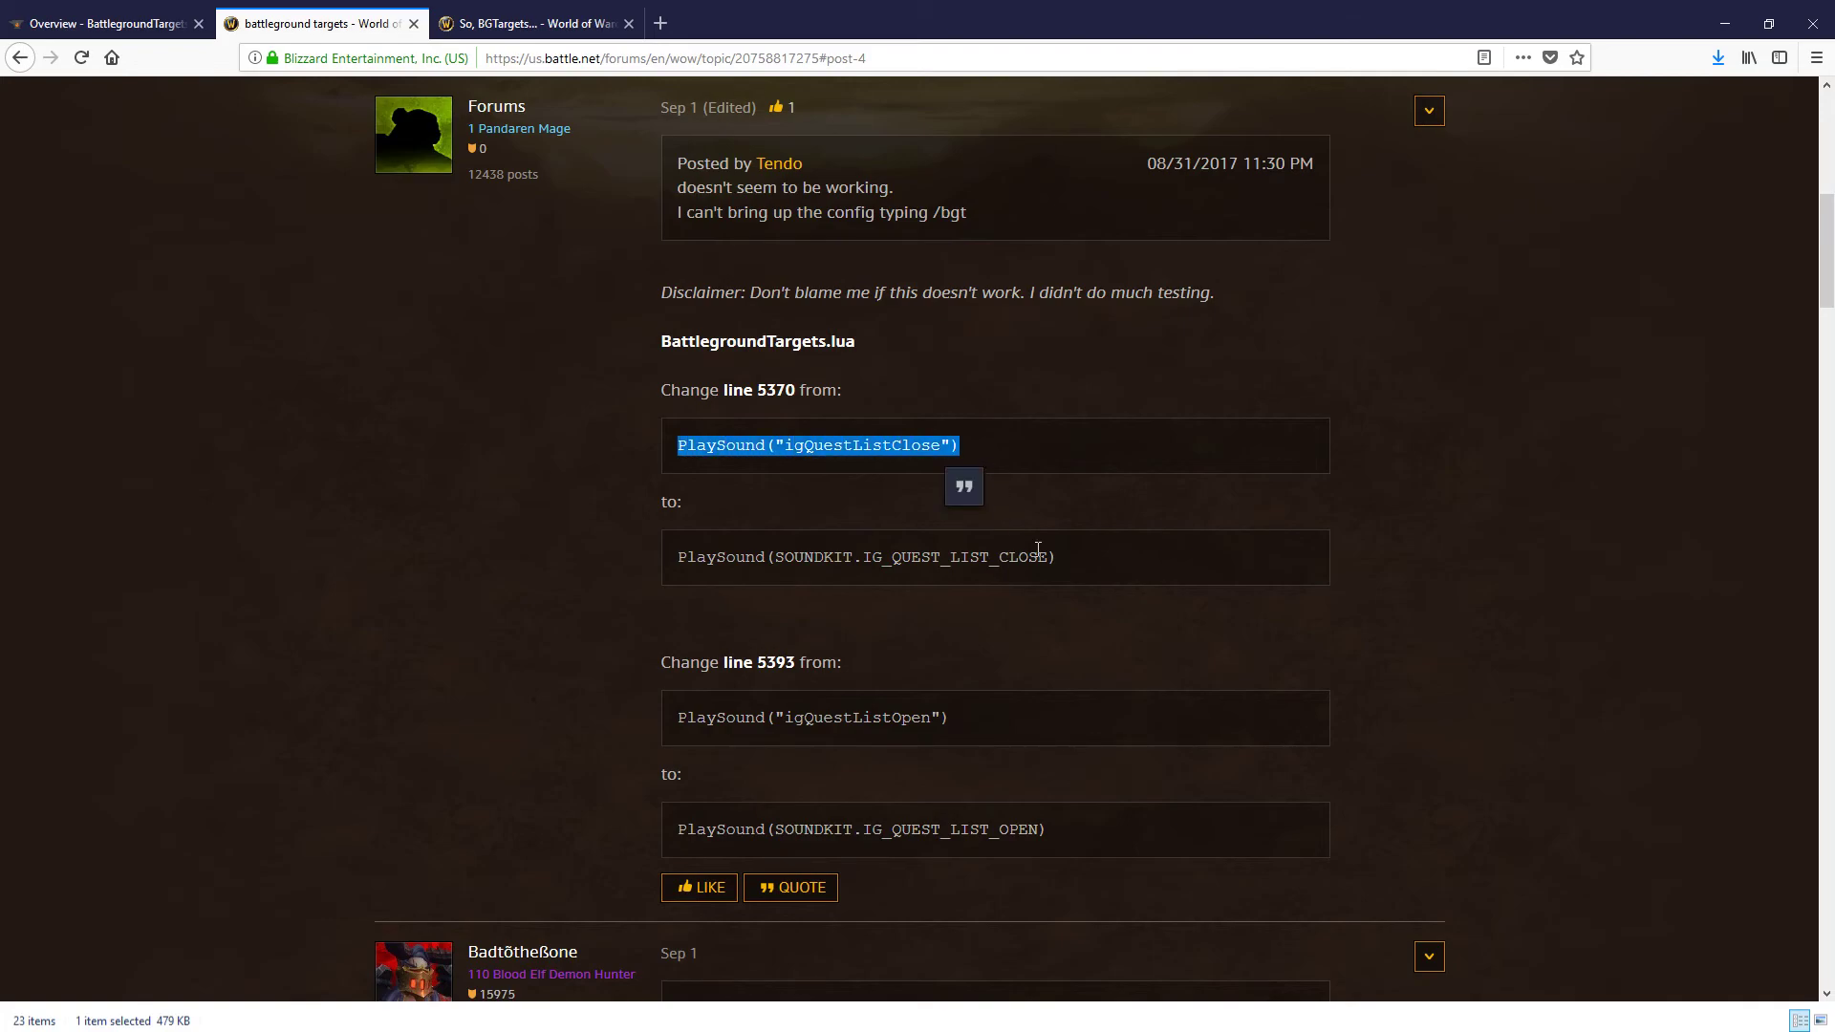
{"action": "left_click_drag", "start_coordinate": [1058, 556], "coordinate": [675, 561]}
{"action": "key", "text": "ctrl+c"}
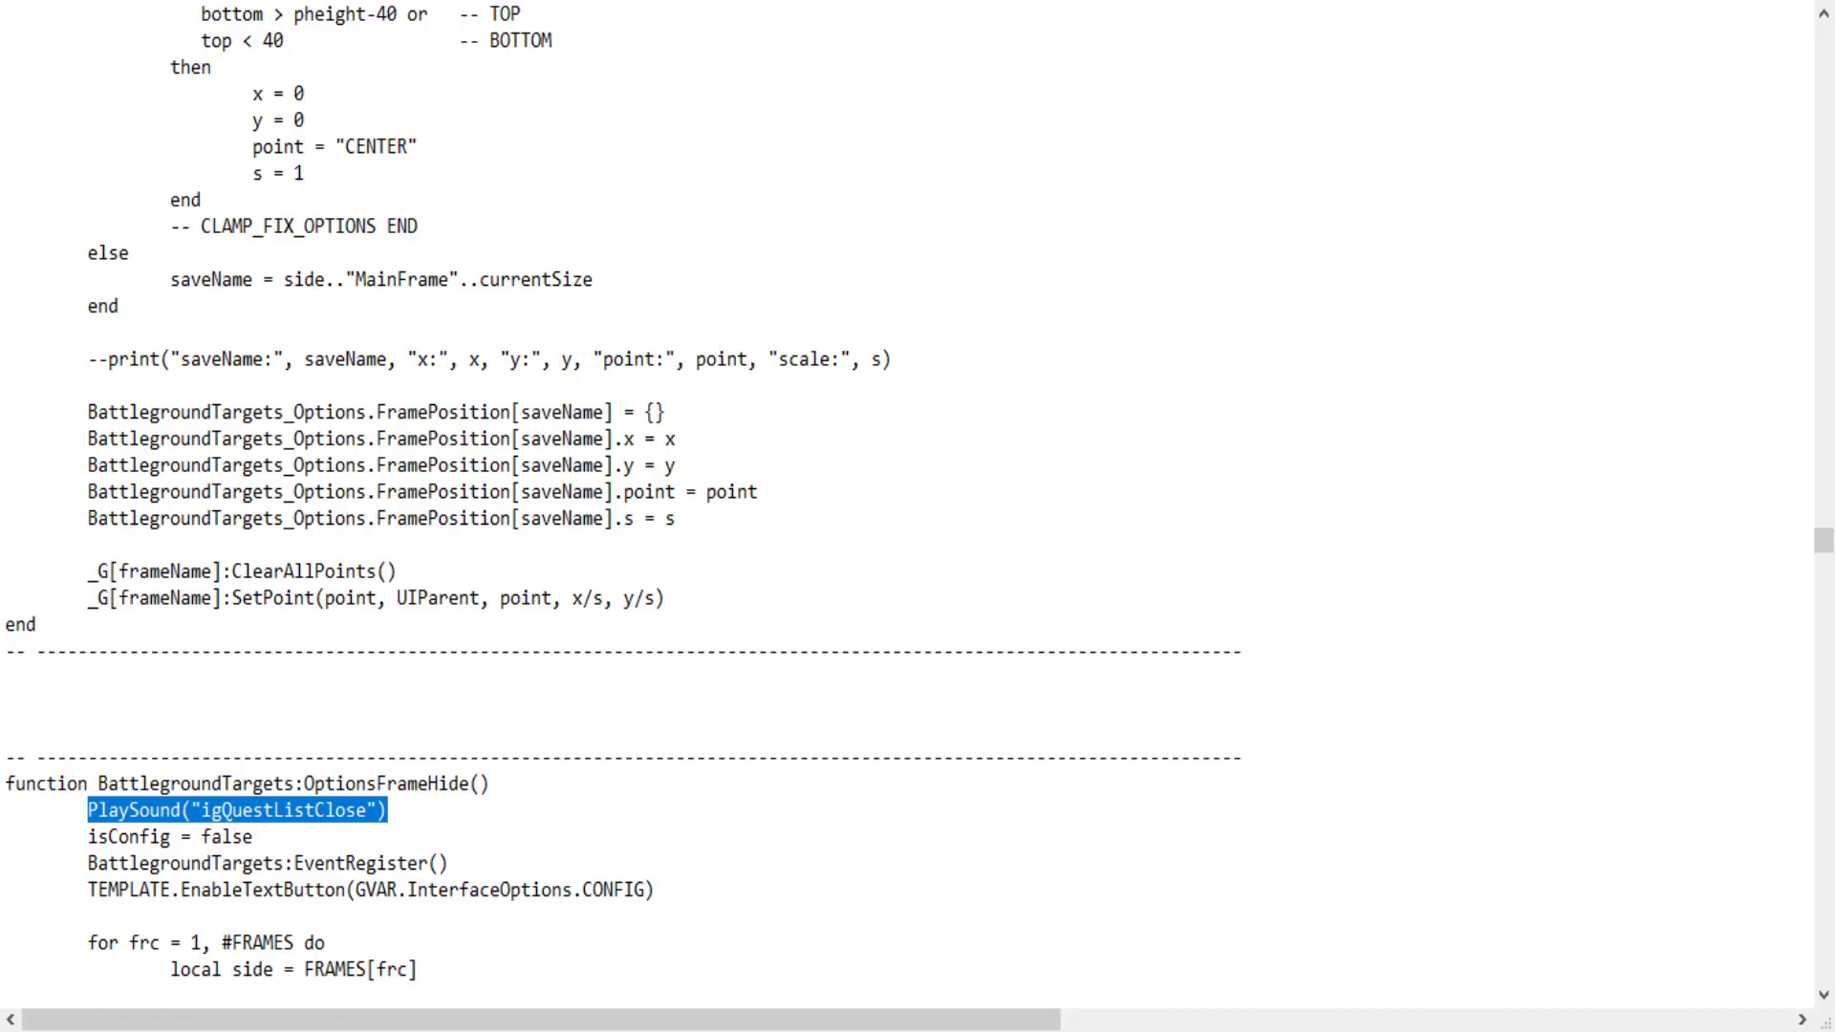
{"action": "left_click", "coordinate": [336, 811]}
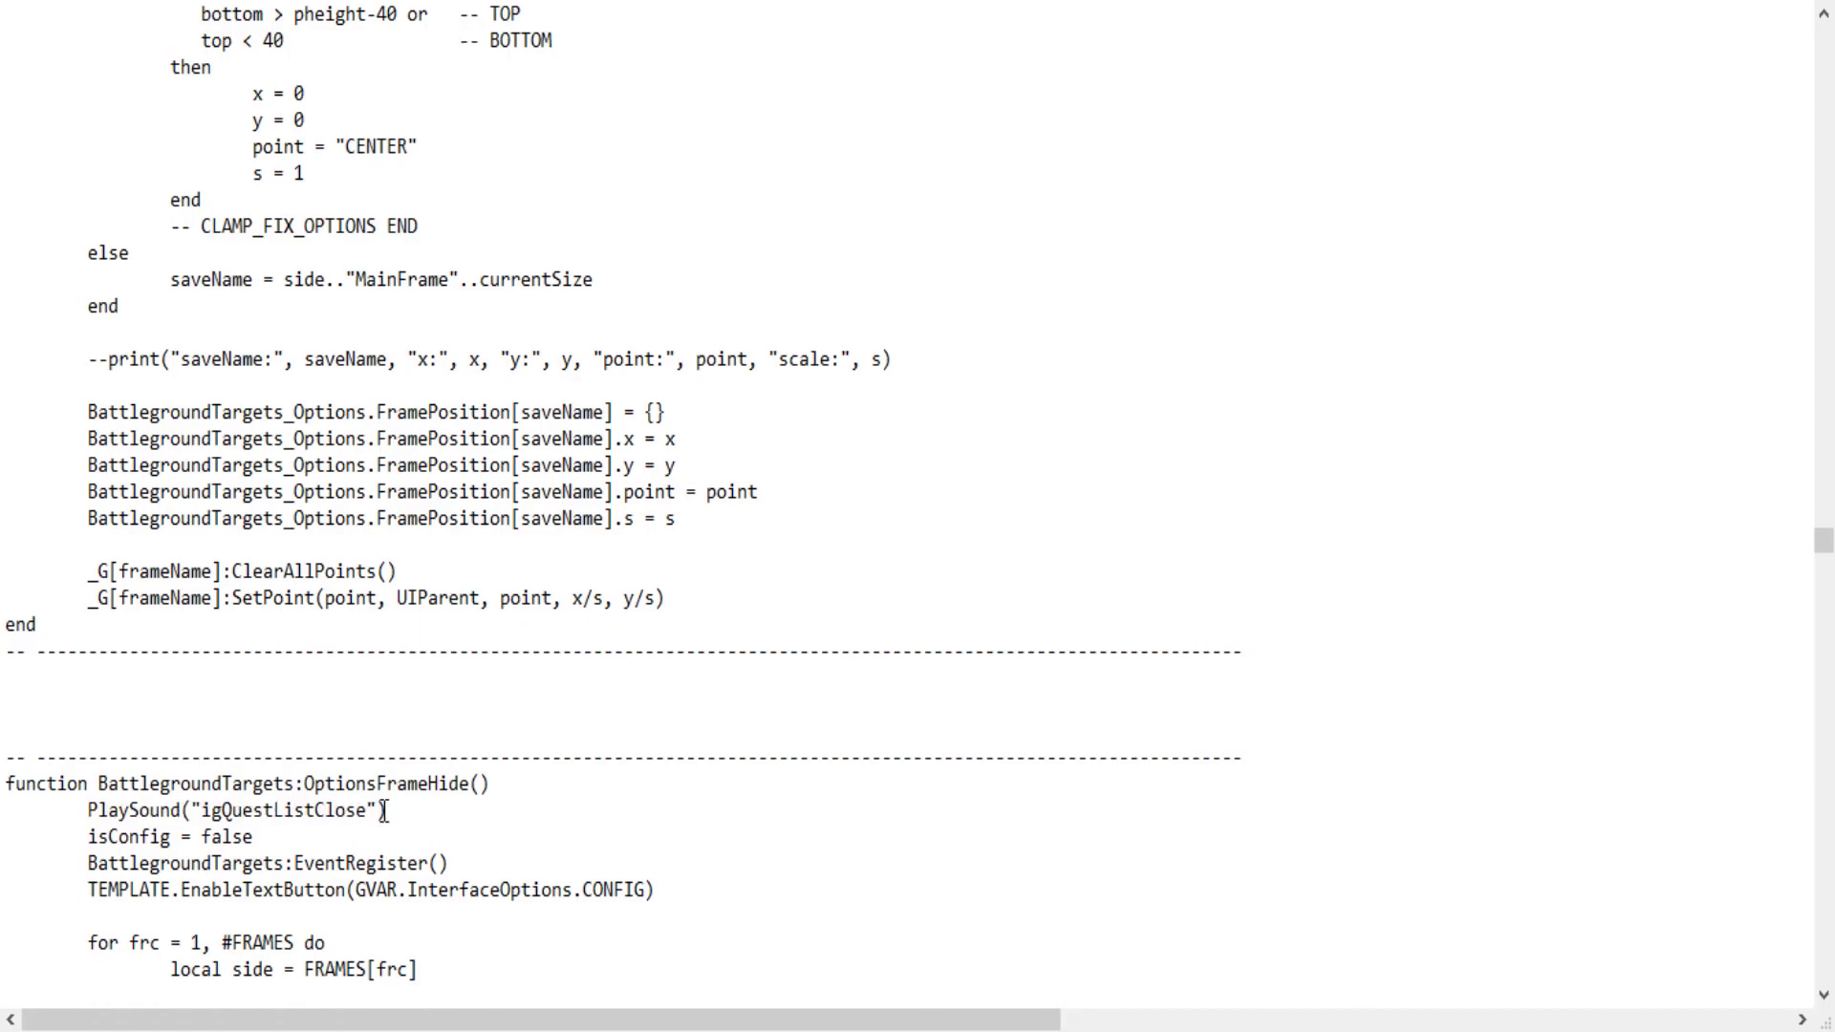
{"action": "left_click_drag", "start_coordinate": [393, 811], "coordinate": [88, 810]}
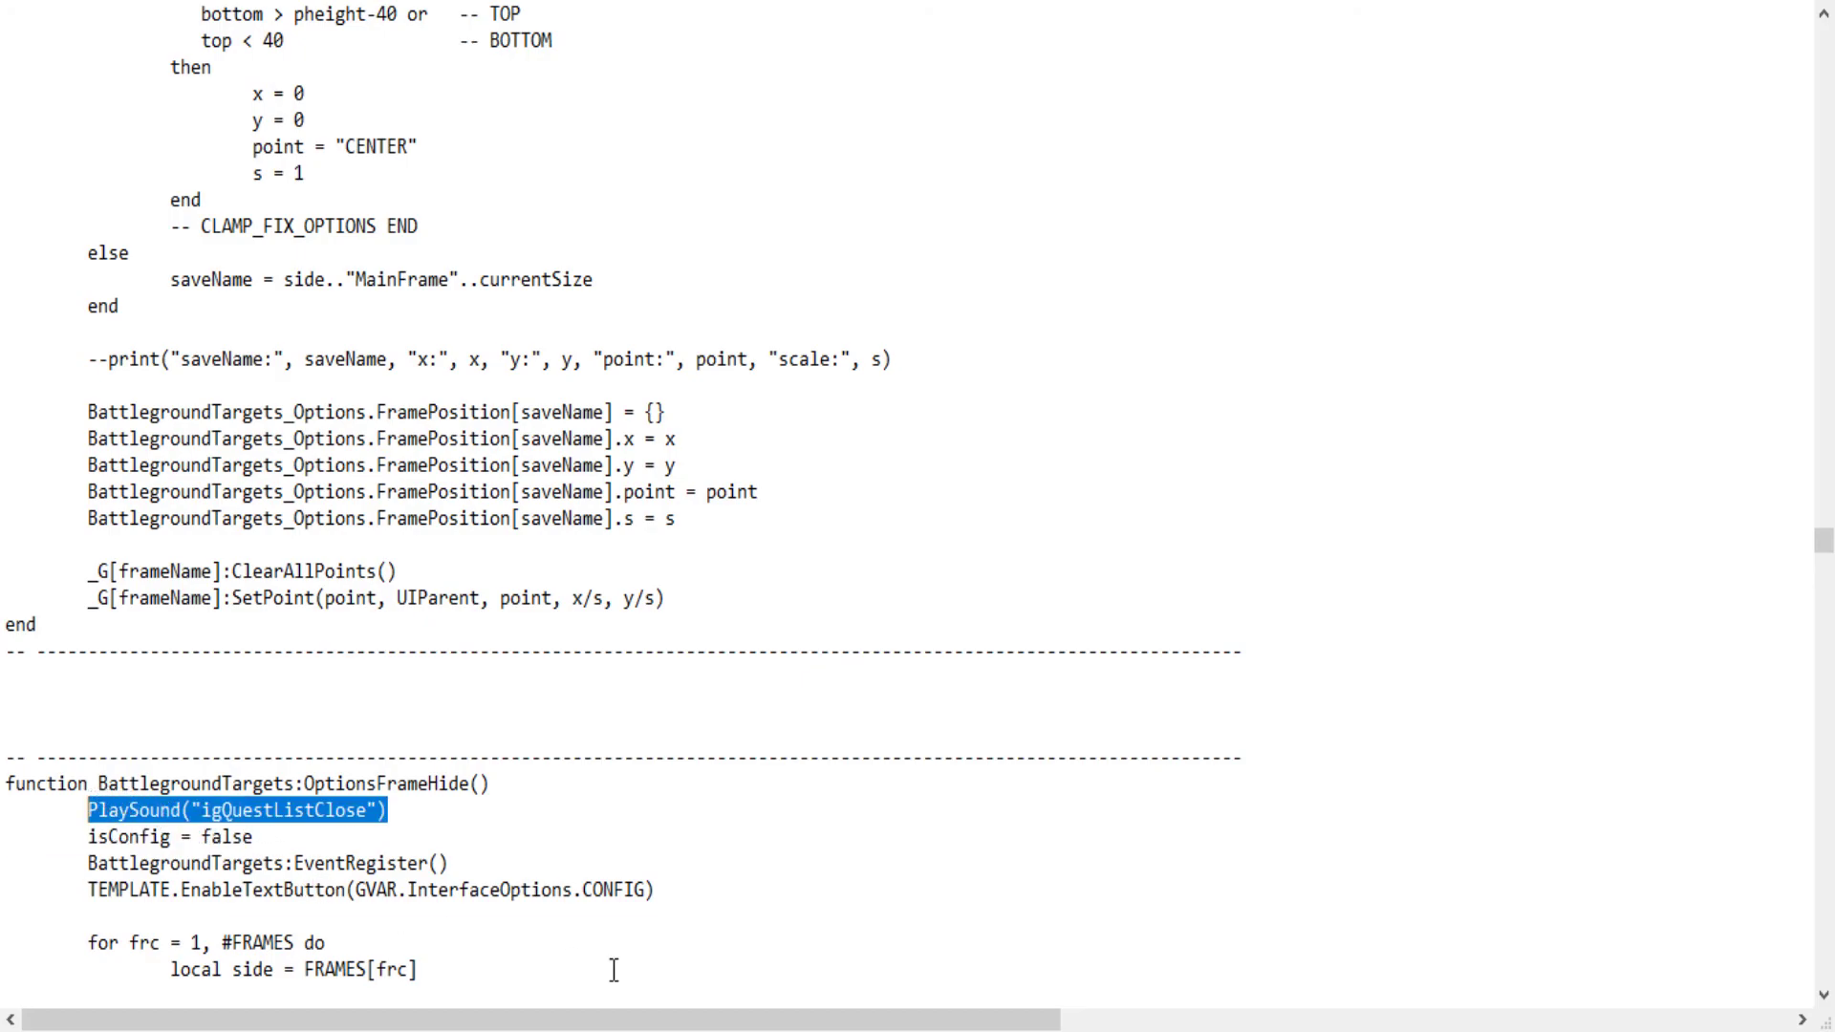
{"action": "key", "text": "ctrl+v"}
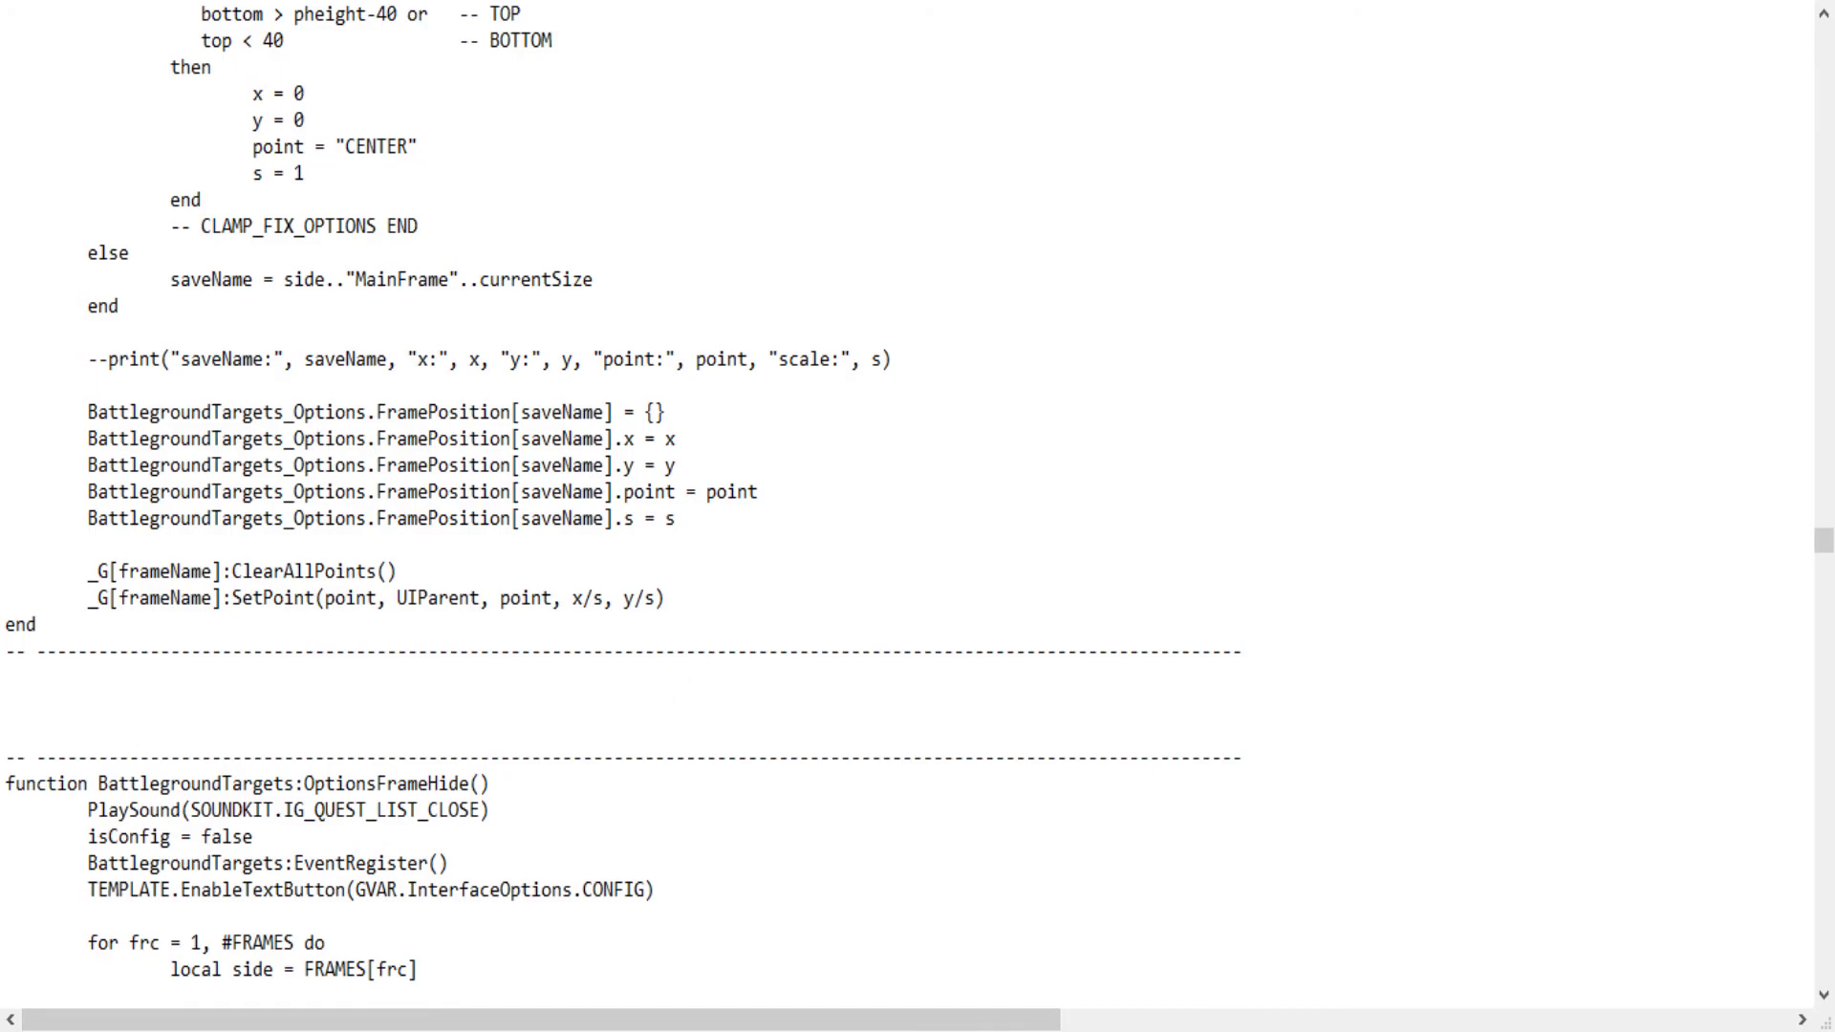
Compare the forum's close-sound lines against the edited PlaySound(SOUNDKIT.IG_QUEST_LIST_CLOSE) call.
{"action": "key", "text": "alt+Tab"}
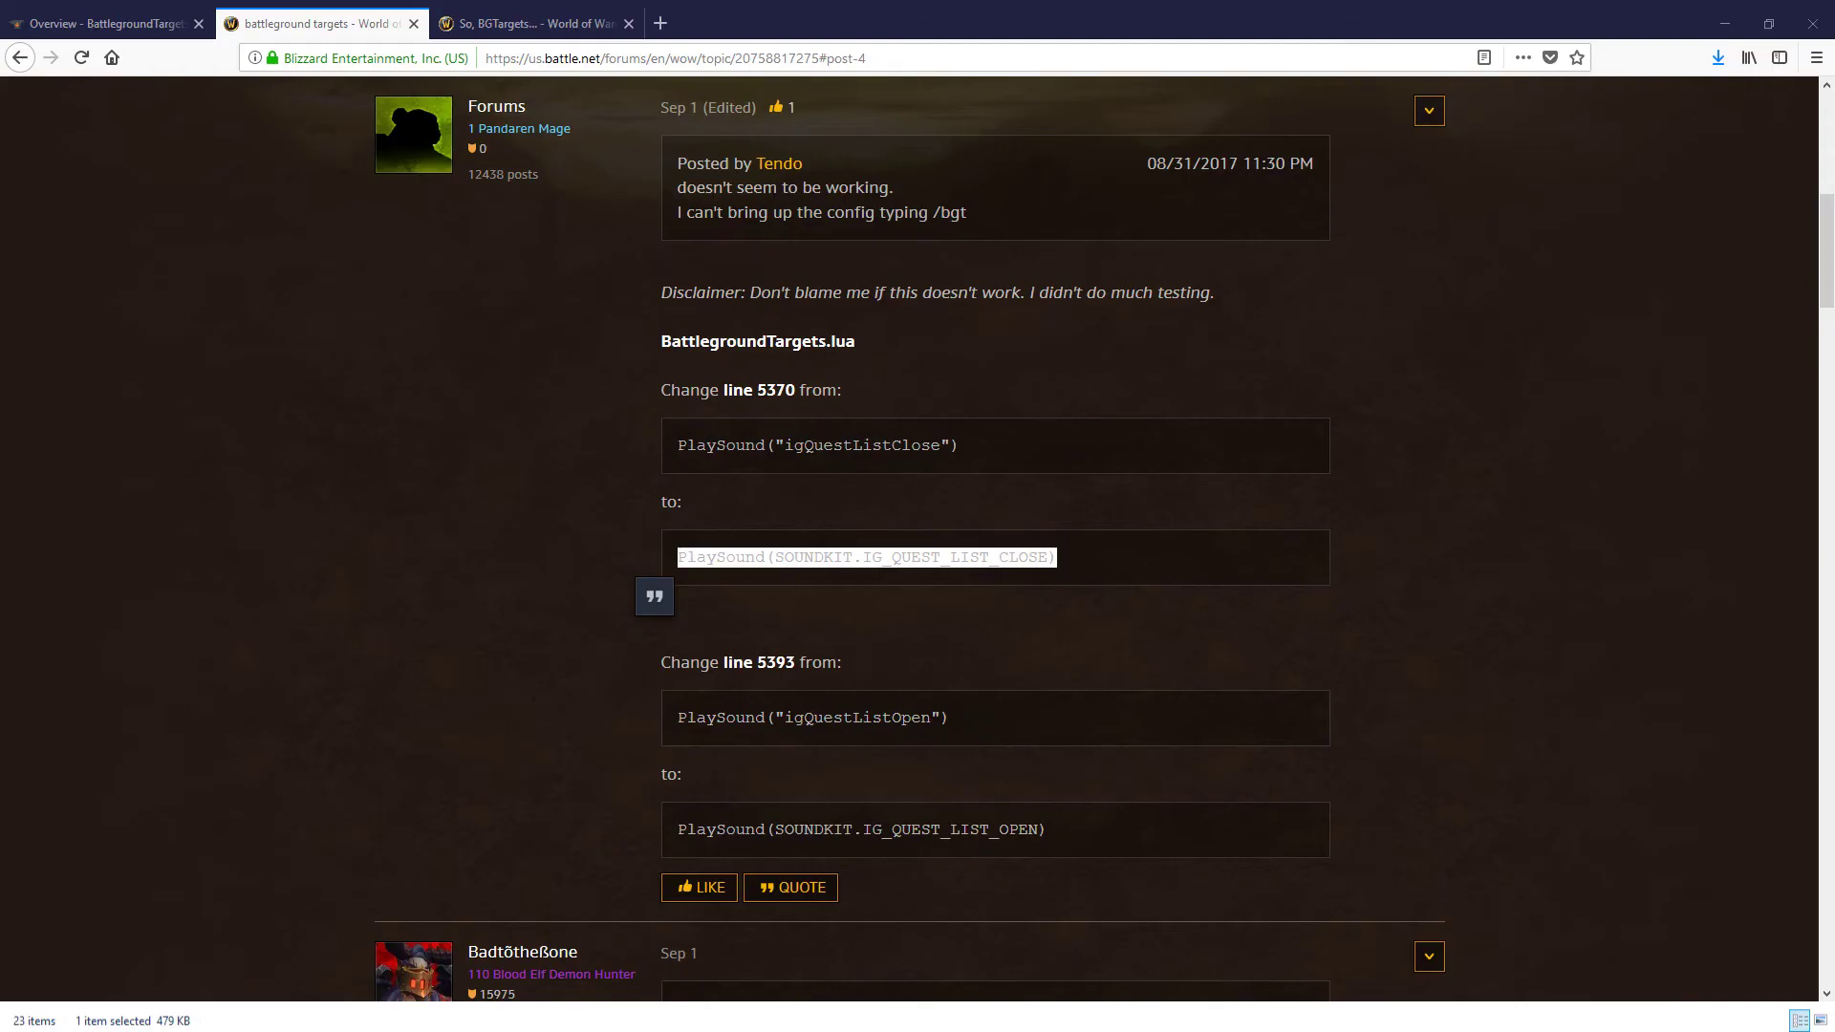
{"action": "left_click", "coordinate": [182, 591]}
{"action": "left_click_drag", "start_coordinate": [677, 444], "coordinate": [925, 462]}
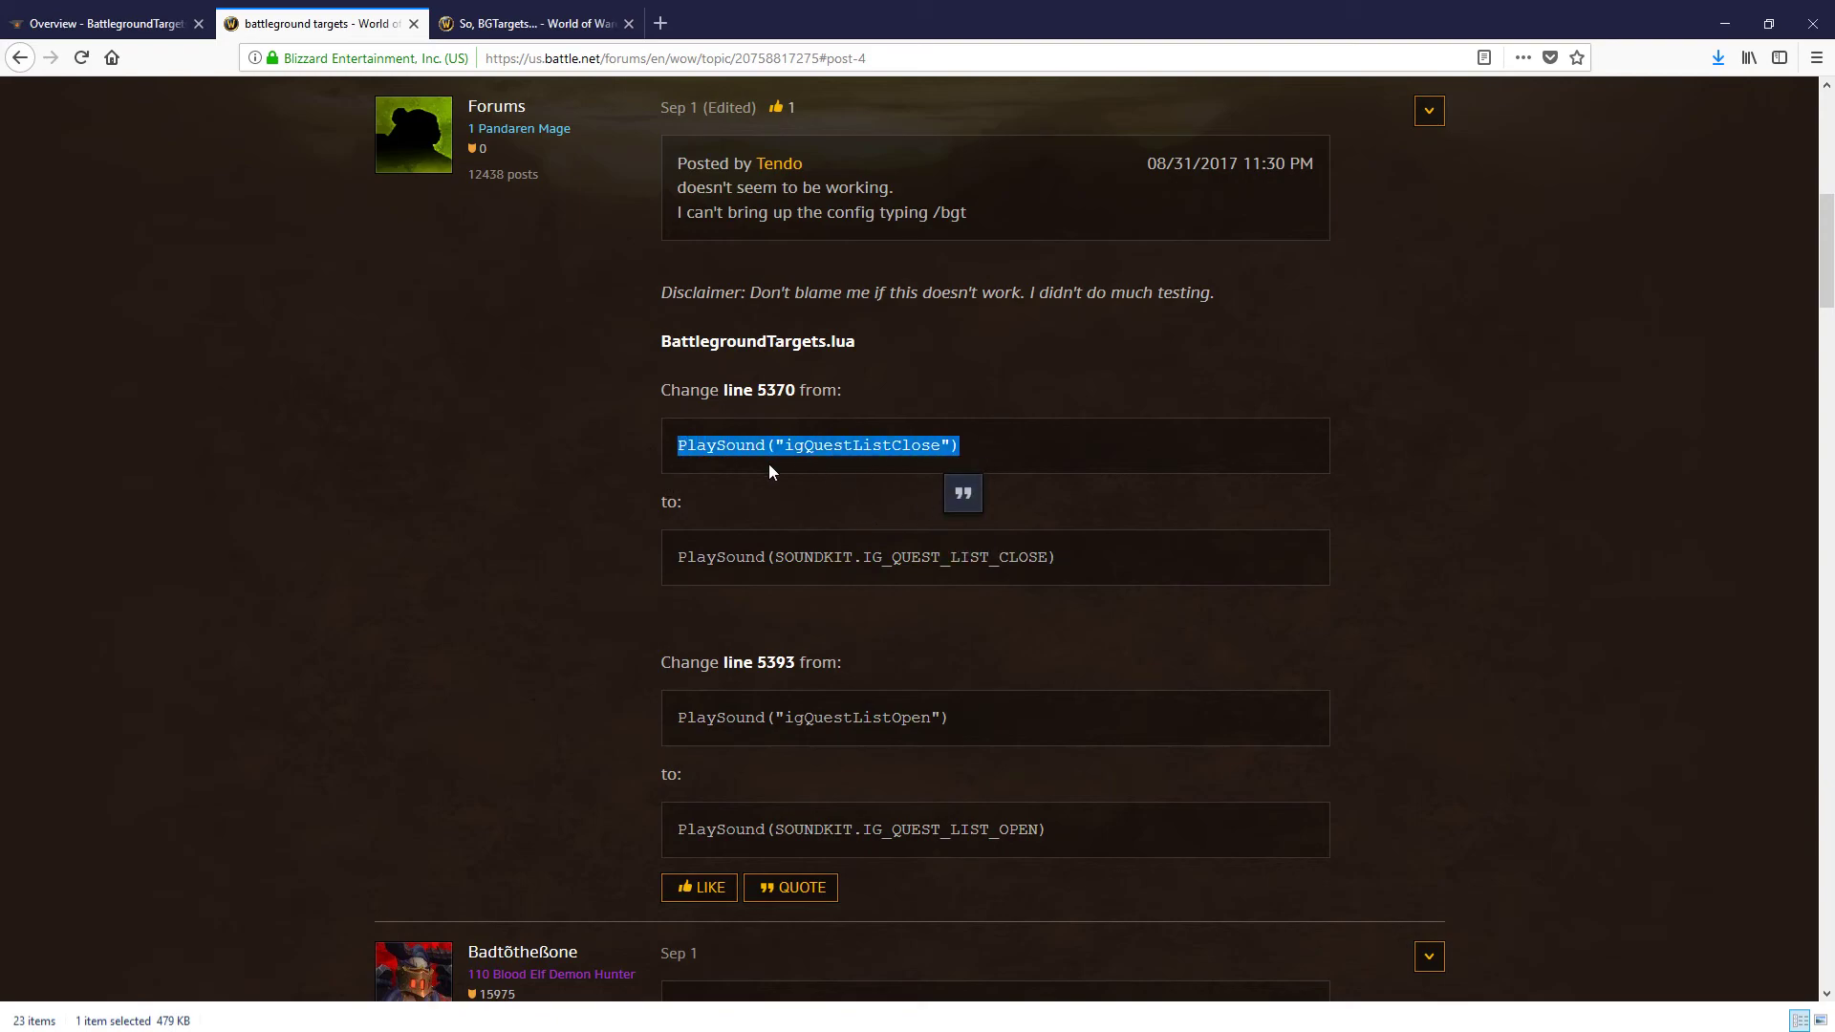
{"action": "left_click_drag", "start_coordinate": [677, 556], "coordinate": [1099, 570]}
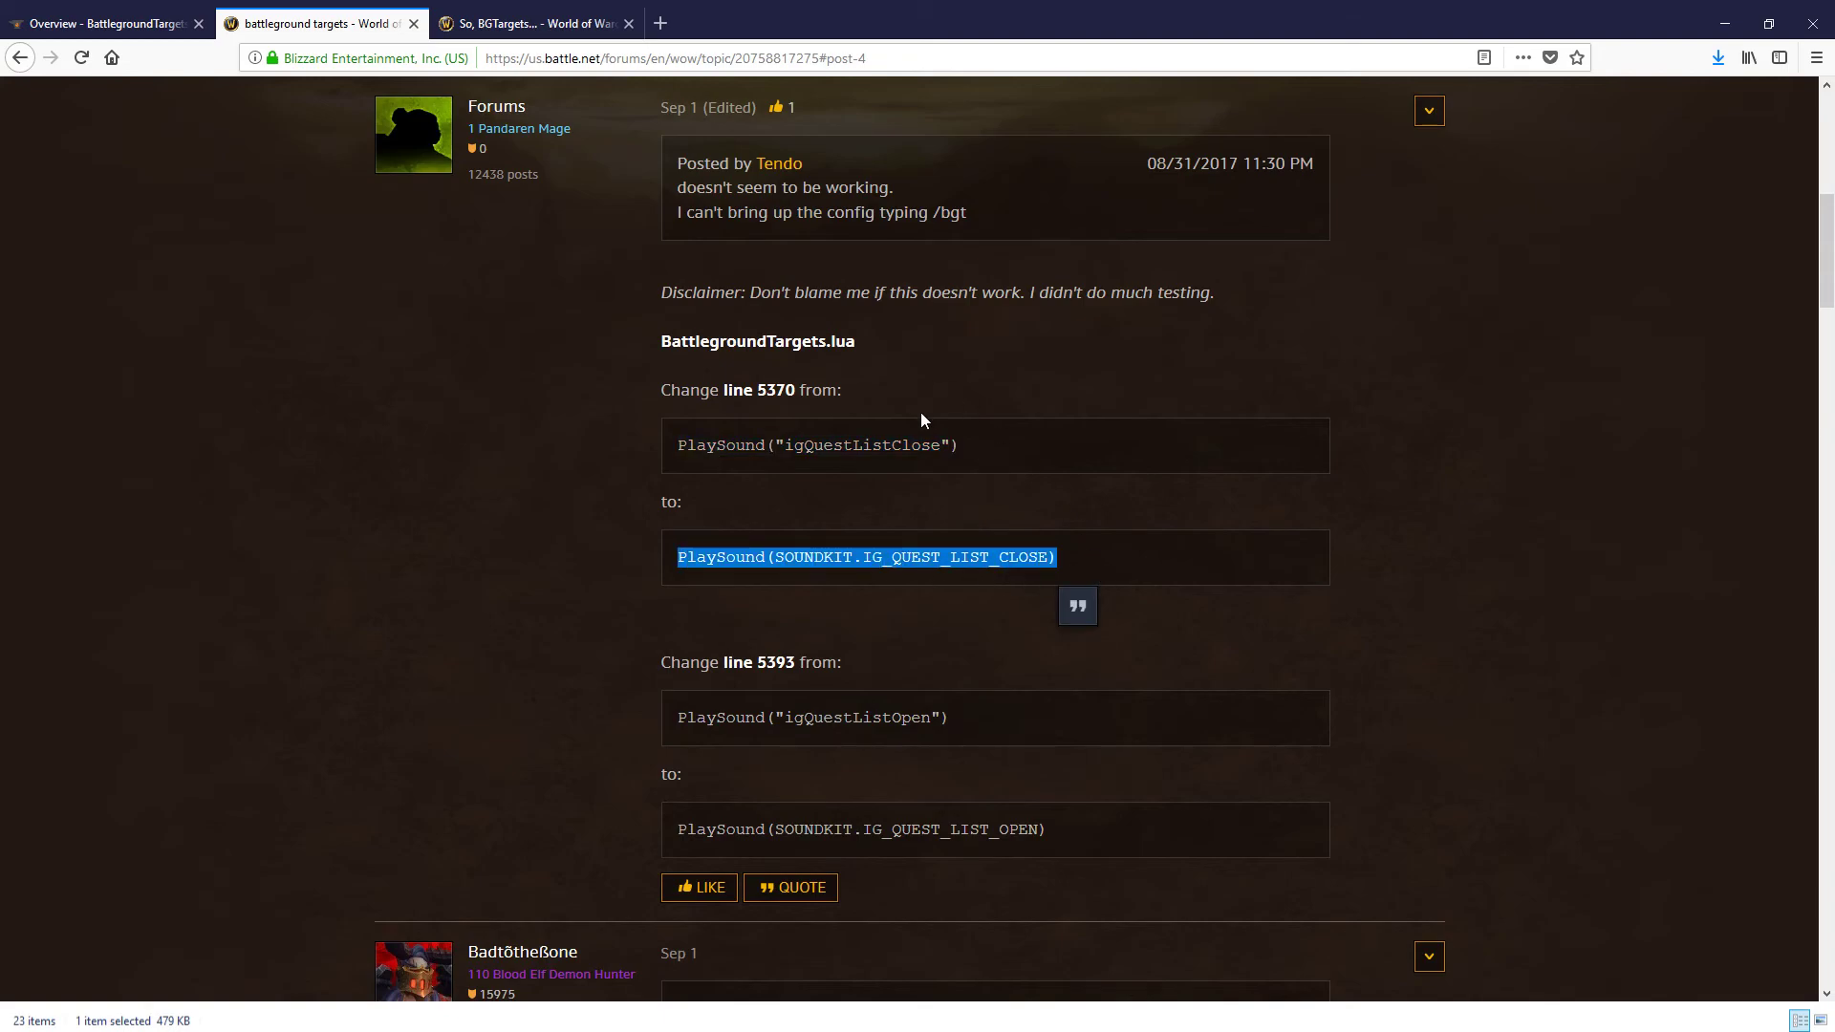
{"action": "left_click", "coordinate": [913, 617]}
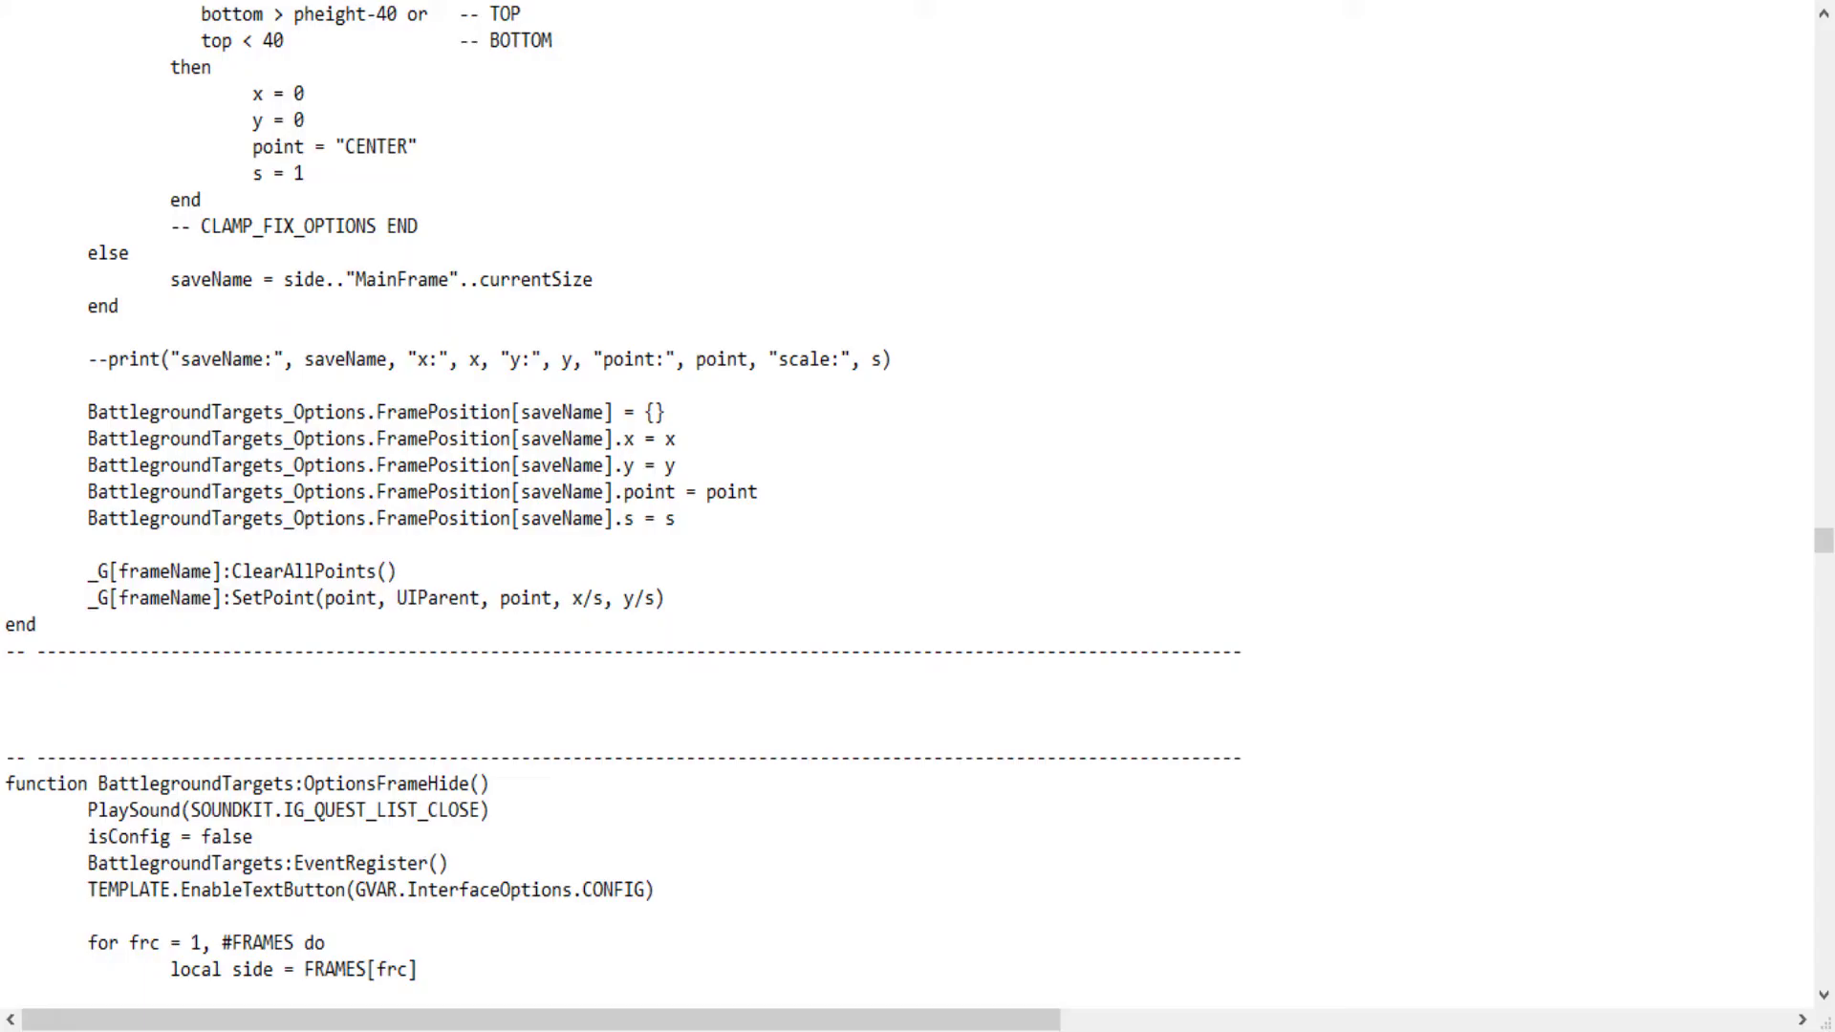
{"action": "left_click_drag", "start_coordinate": [490, 809], "coordinate": [97, 809]}
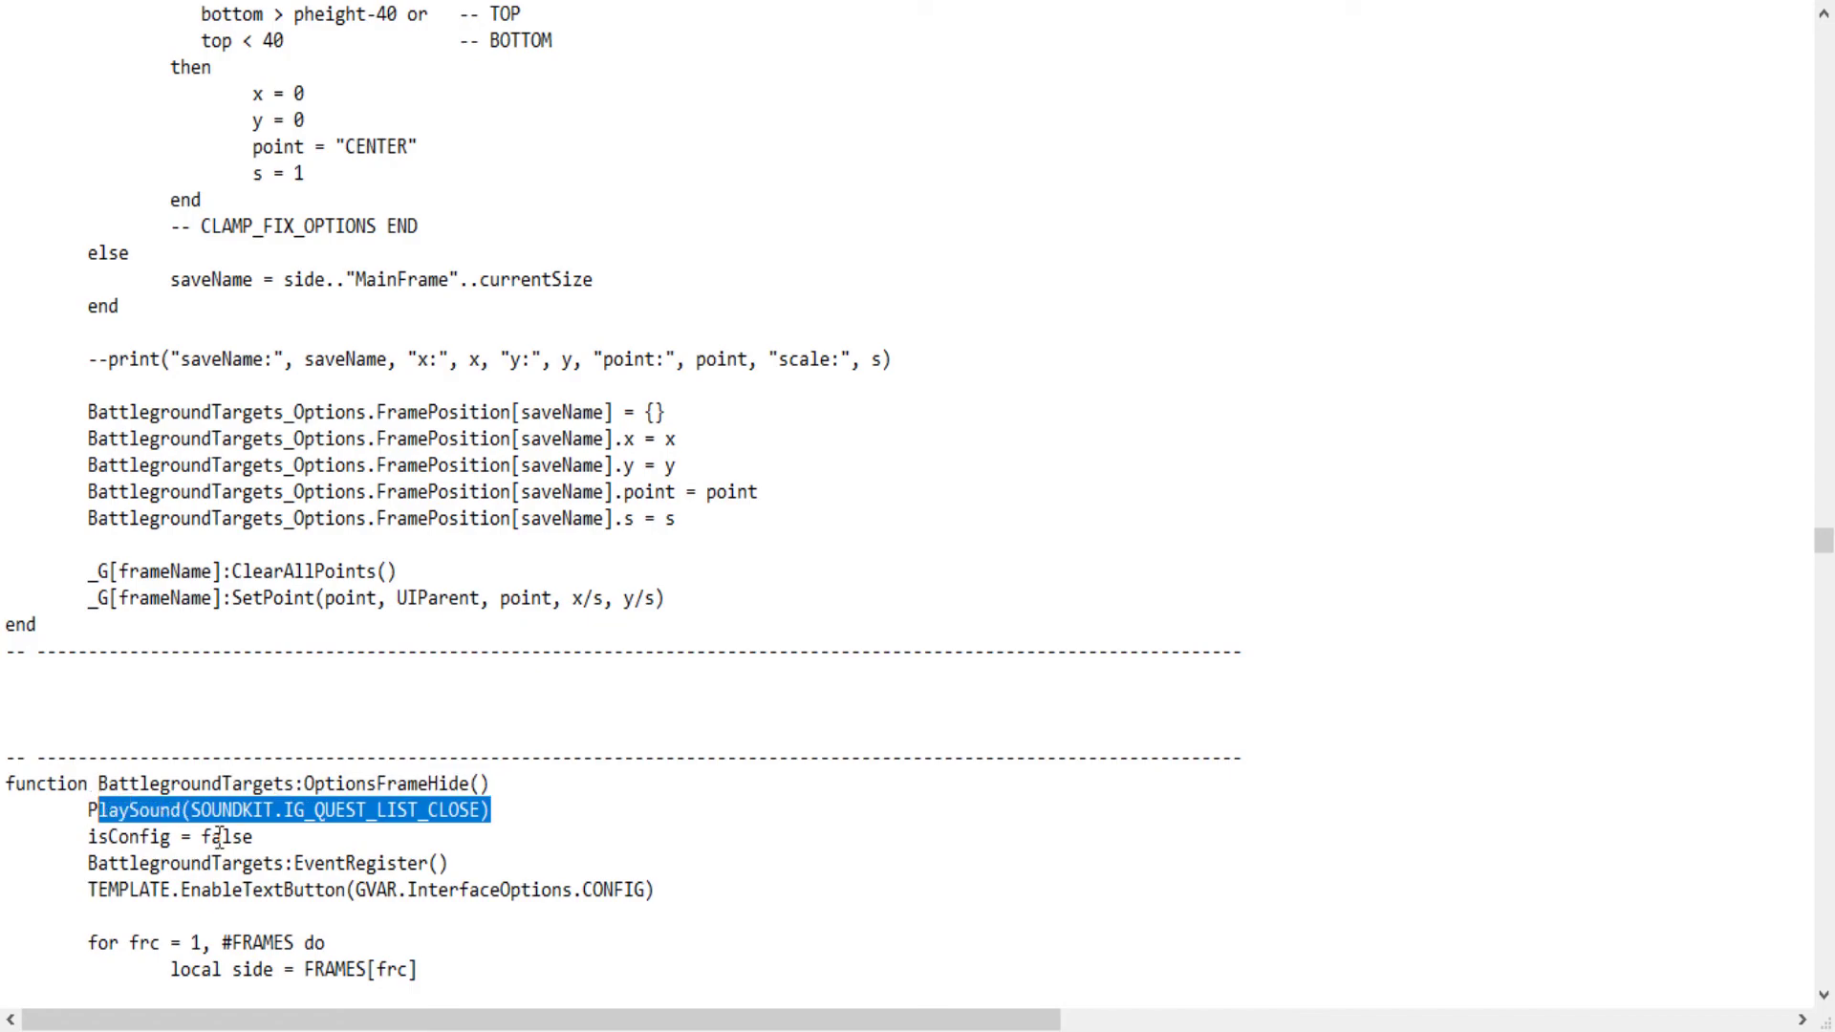
Scroll down and select the PlaySound("igQuestListOpen") call for the next fix.
{"action": "scroll", "coordinate": [438, 847], "scroll_direction": "down", "scroll_amount": 3}
{"action": "scroll", "coordinate": [493, 626], "scroll_direction": "down", "scroll_amount": 3}
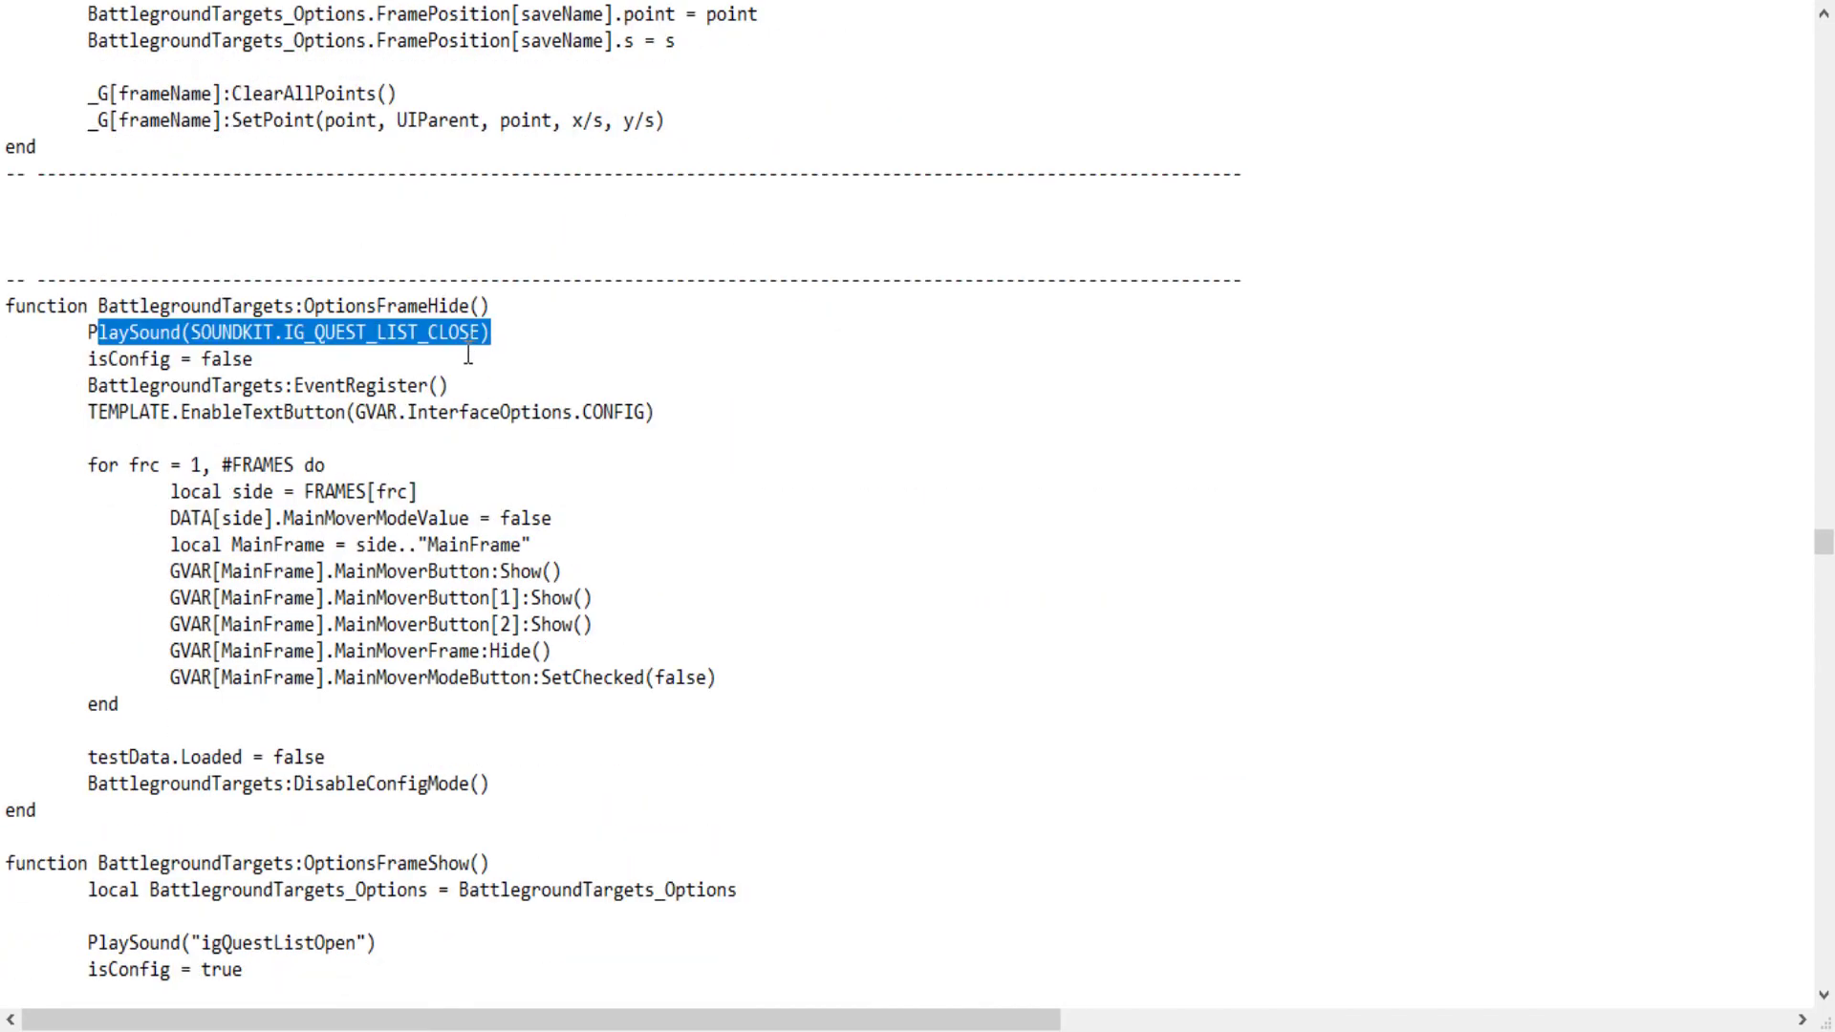
{"action": "scroll", "coordinate": [398, 844], "scroll_direction": "down", "scroll_amount": 1}
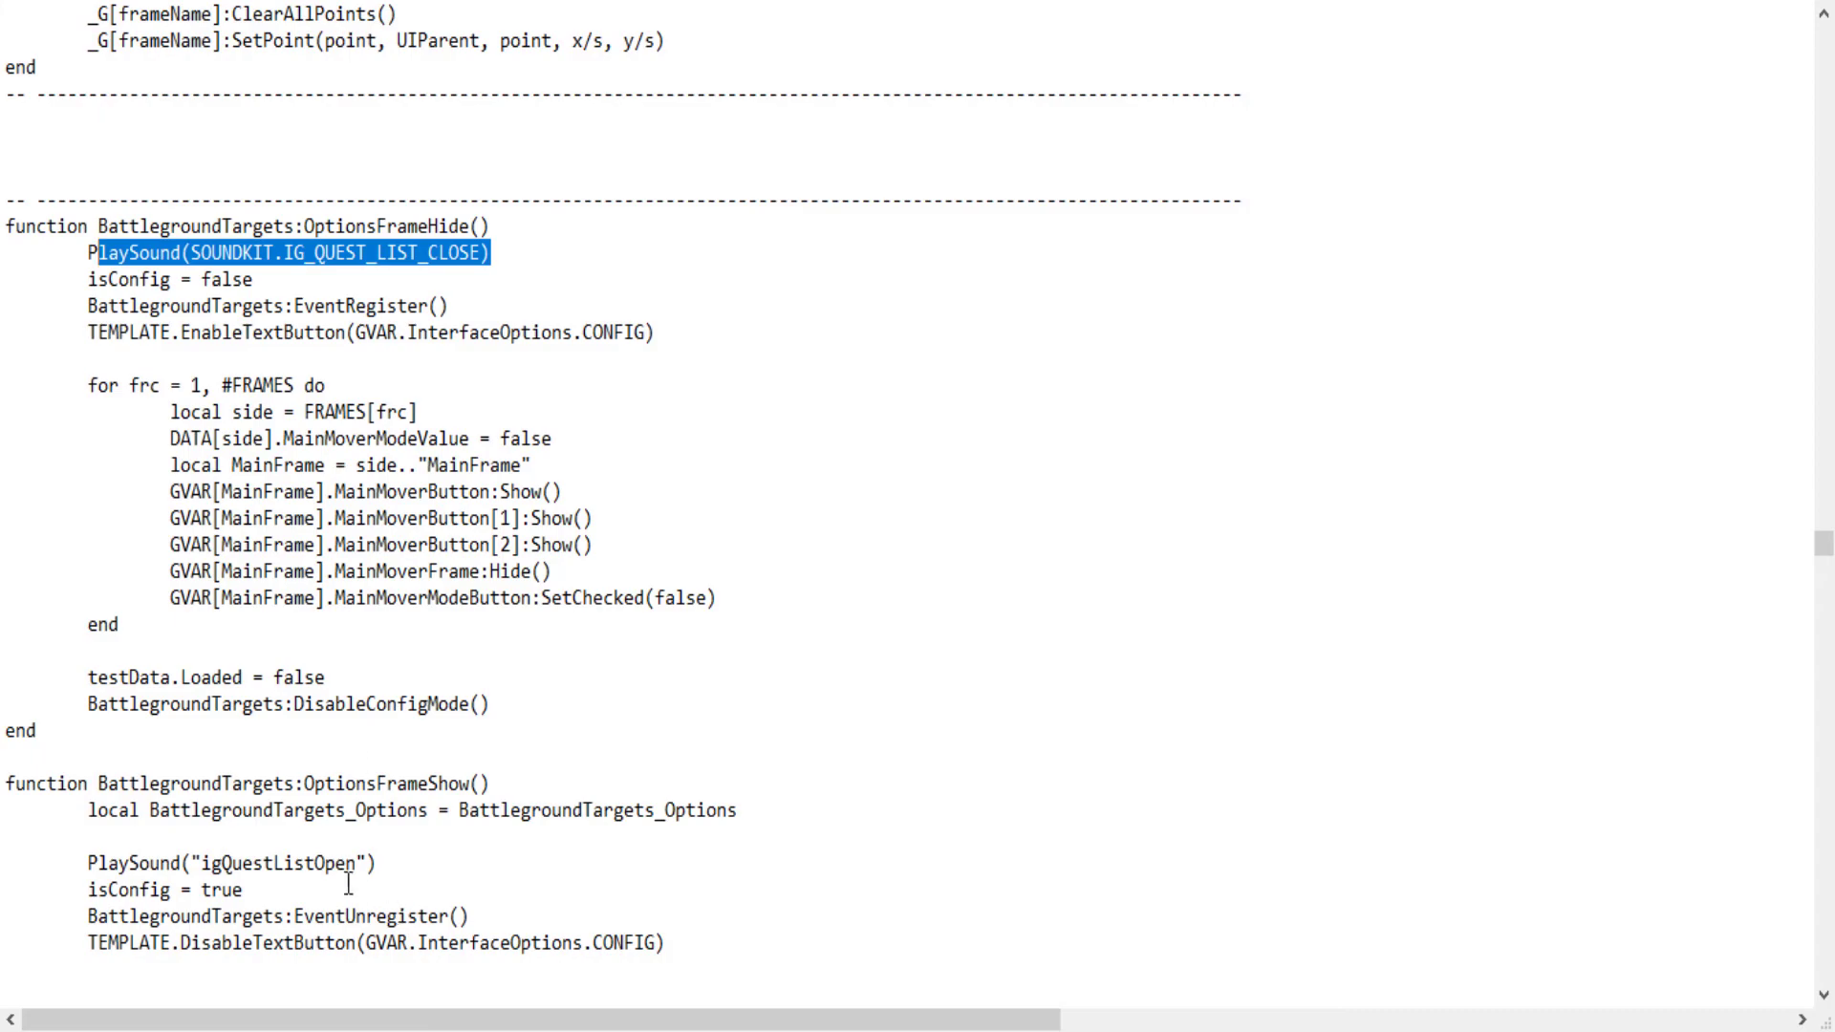
{"action": "left_click_drag", "start_coordinate": [376, 861], "coordinate": [88, 862]}
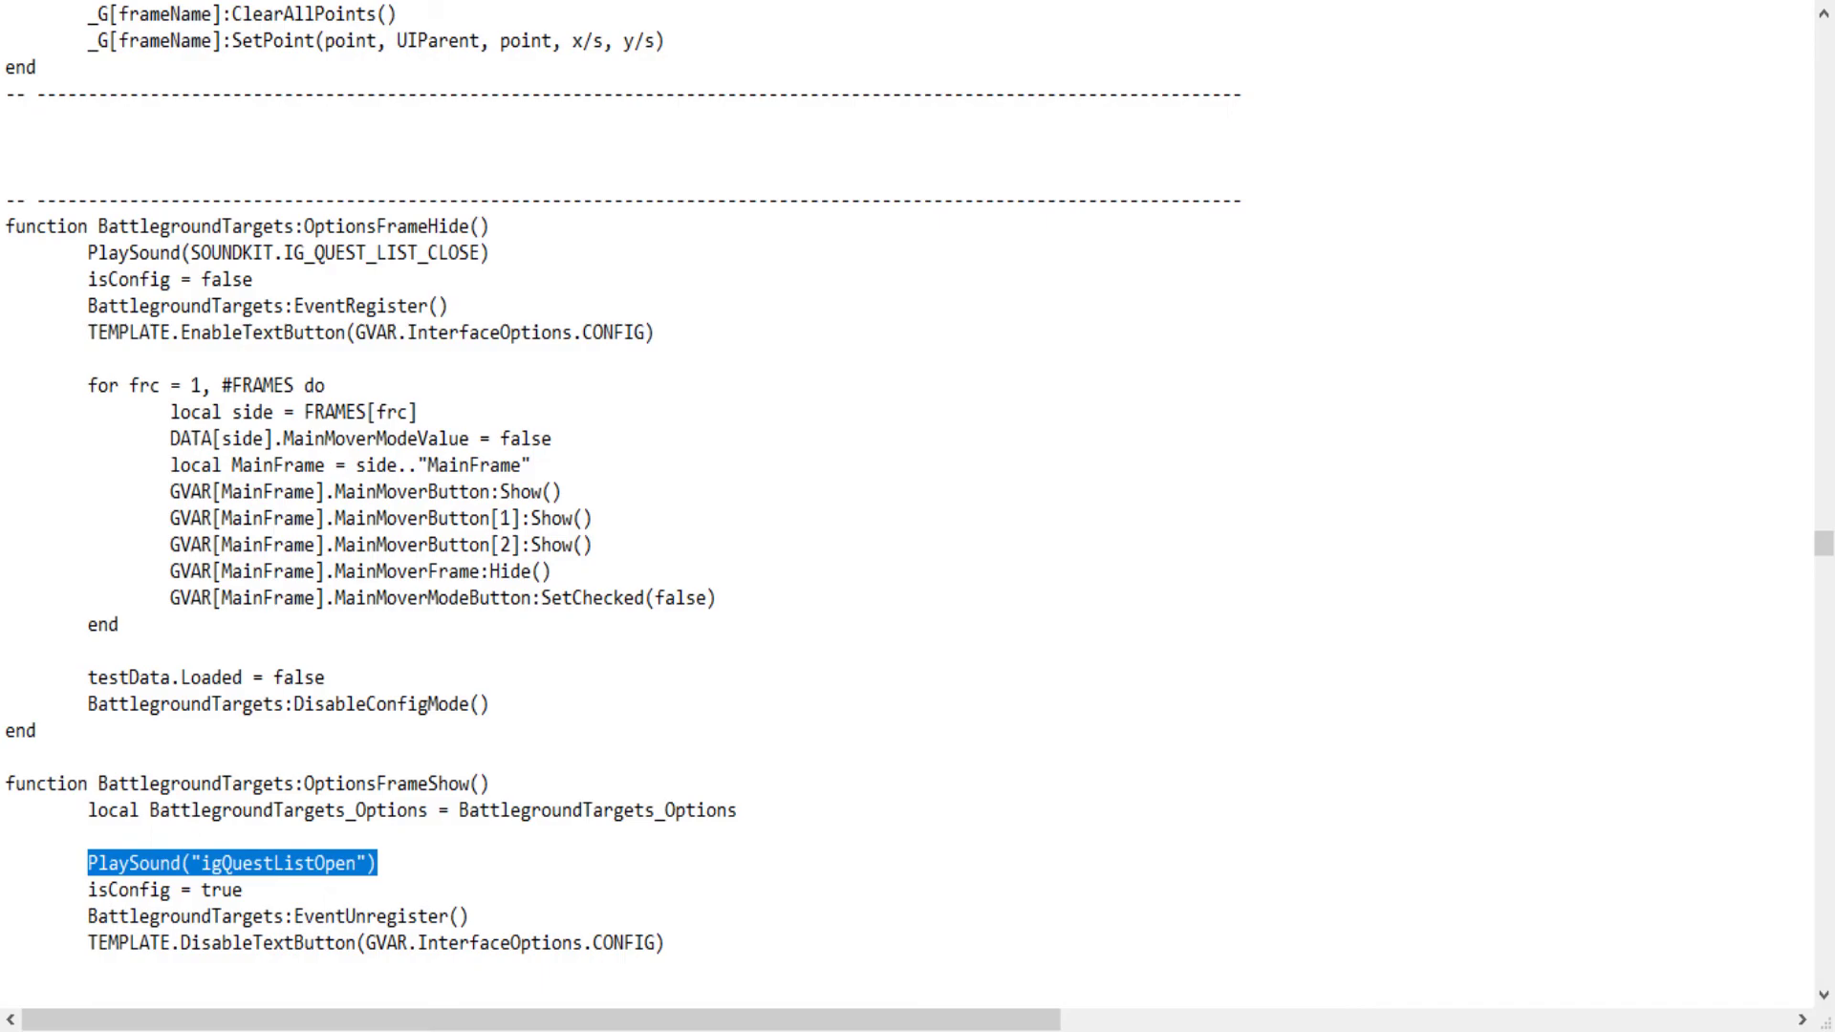
{"action": "key", "text": "alt+Tab"}
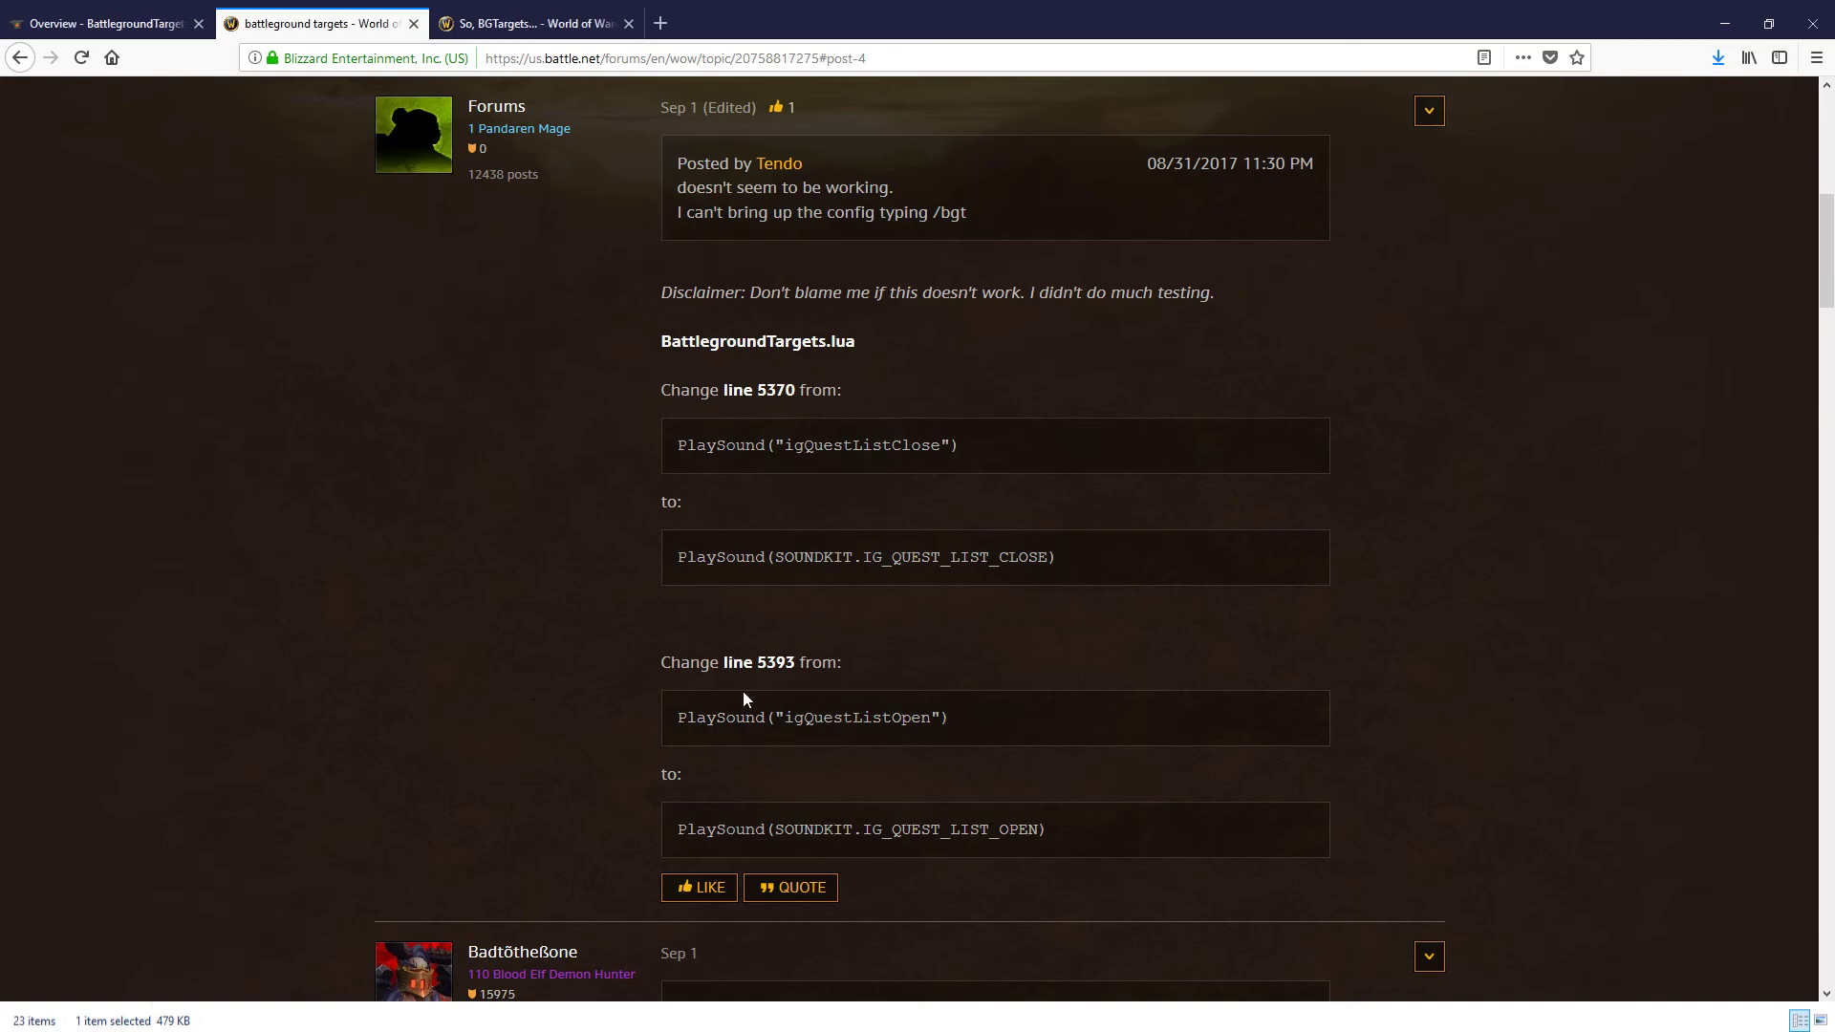
Review the forum's line 5393 fix: the old open-sound line and its SOUNDKIT replacement.
{"action": "scroll", "coordinate": [741, 696], "scroll_direction": "down", "scroll_amount": 2}
{"action": "scroll", "coordinate": [716, 488], "scroll_direction": "up", "scroll_amount": 1}
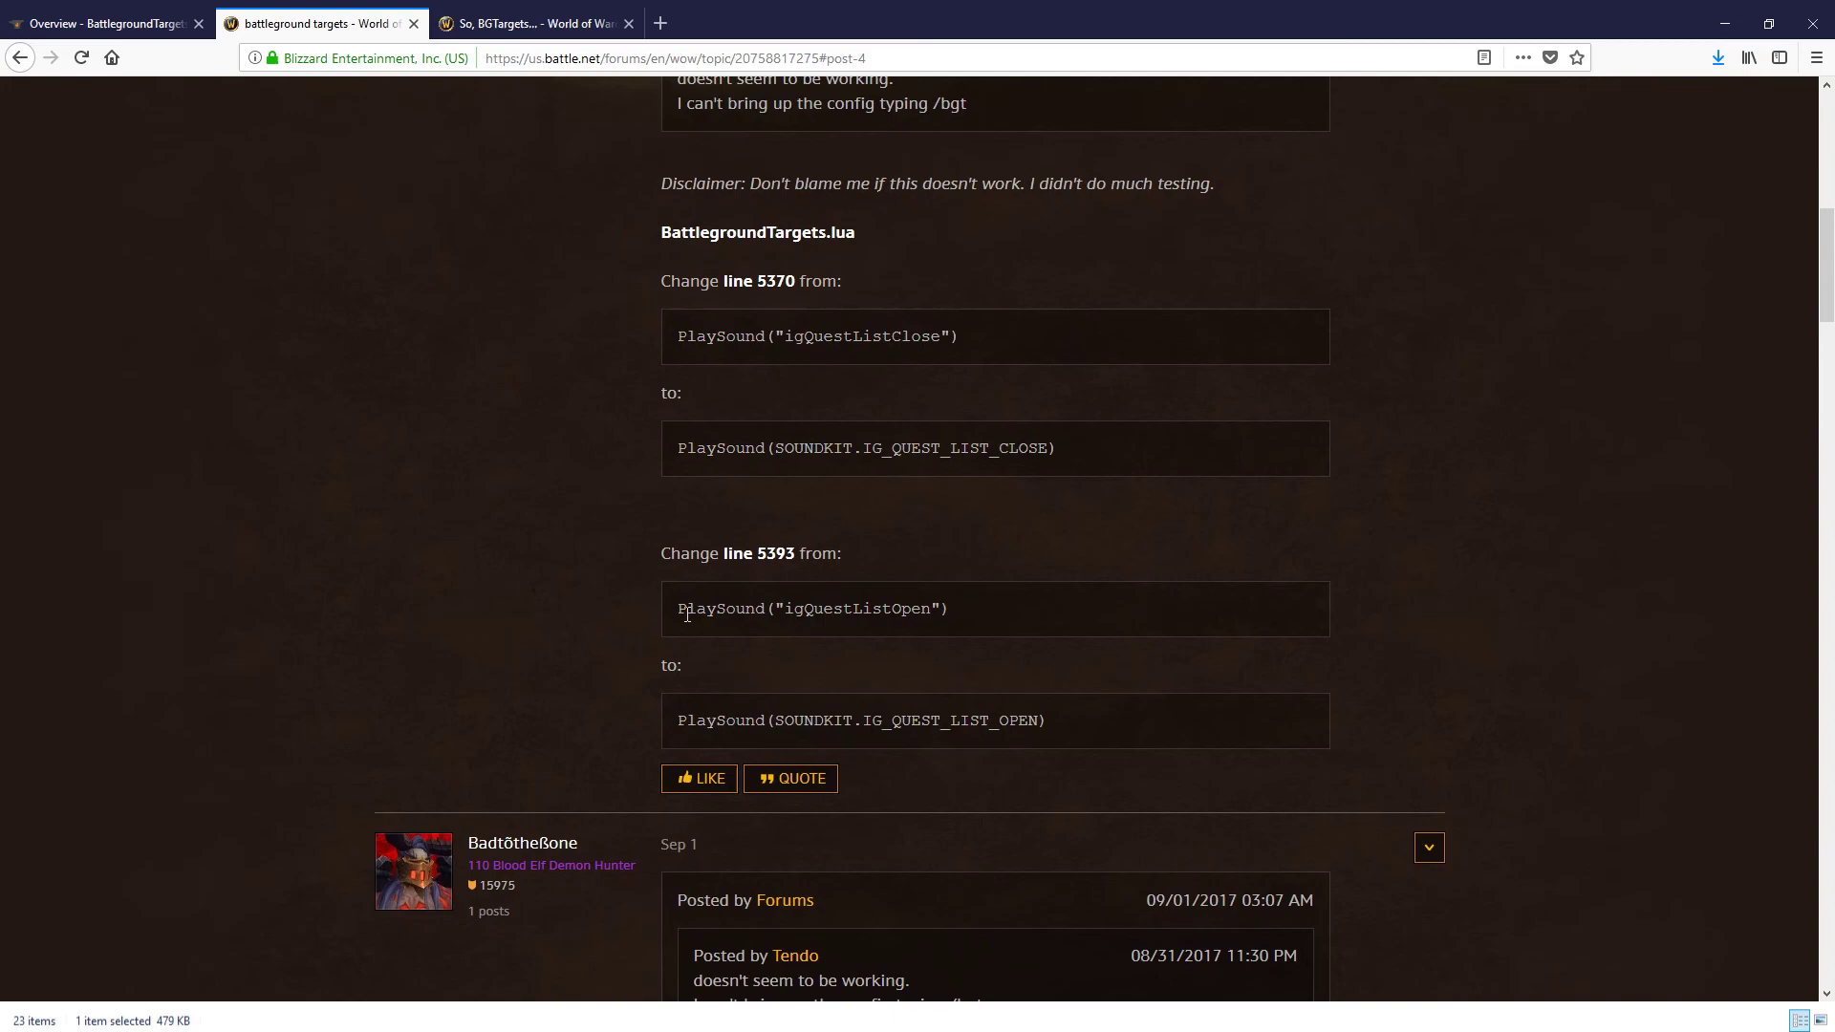
{"action": "left_click_drag", "start_coordinate": [678, 612], "coordinate": [974, 628]}
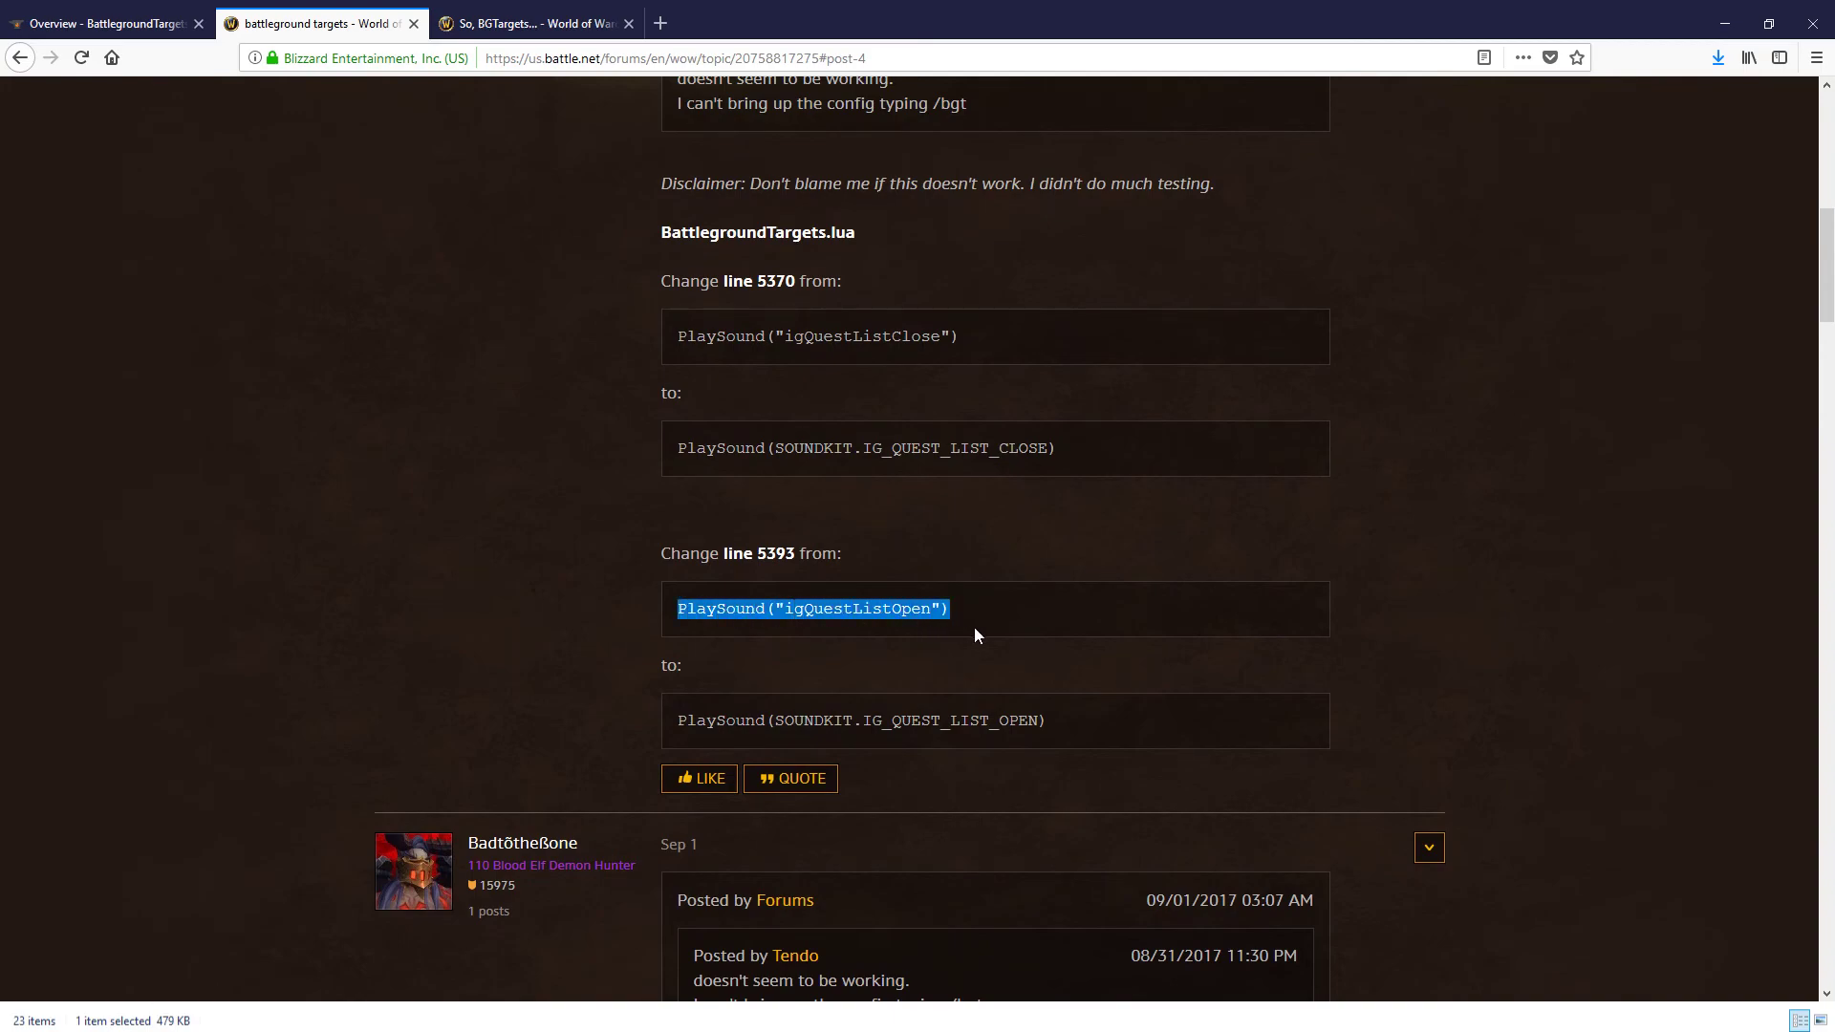
{"action": "left_click_drag", "start_coordinate": [1050, 723], "coordinate": [694, 710]}
{"action": "key", "text": "ctrl+c"}
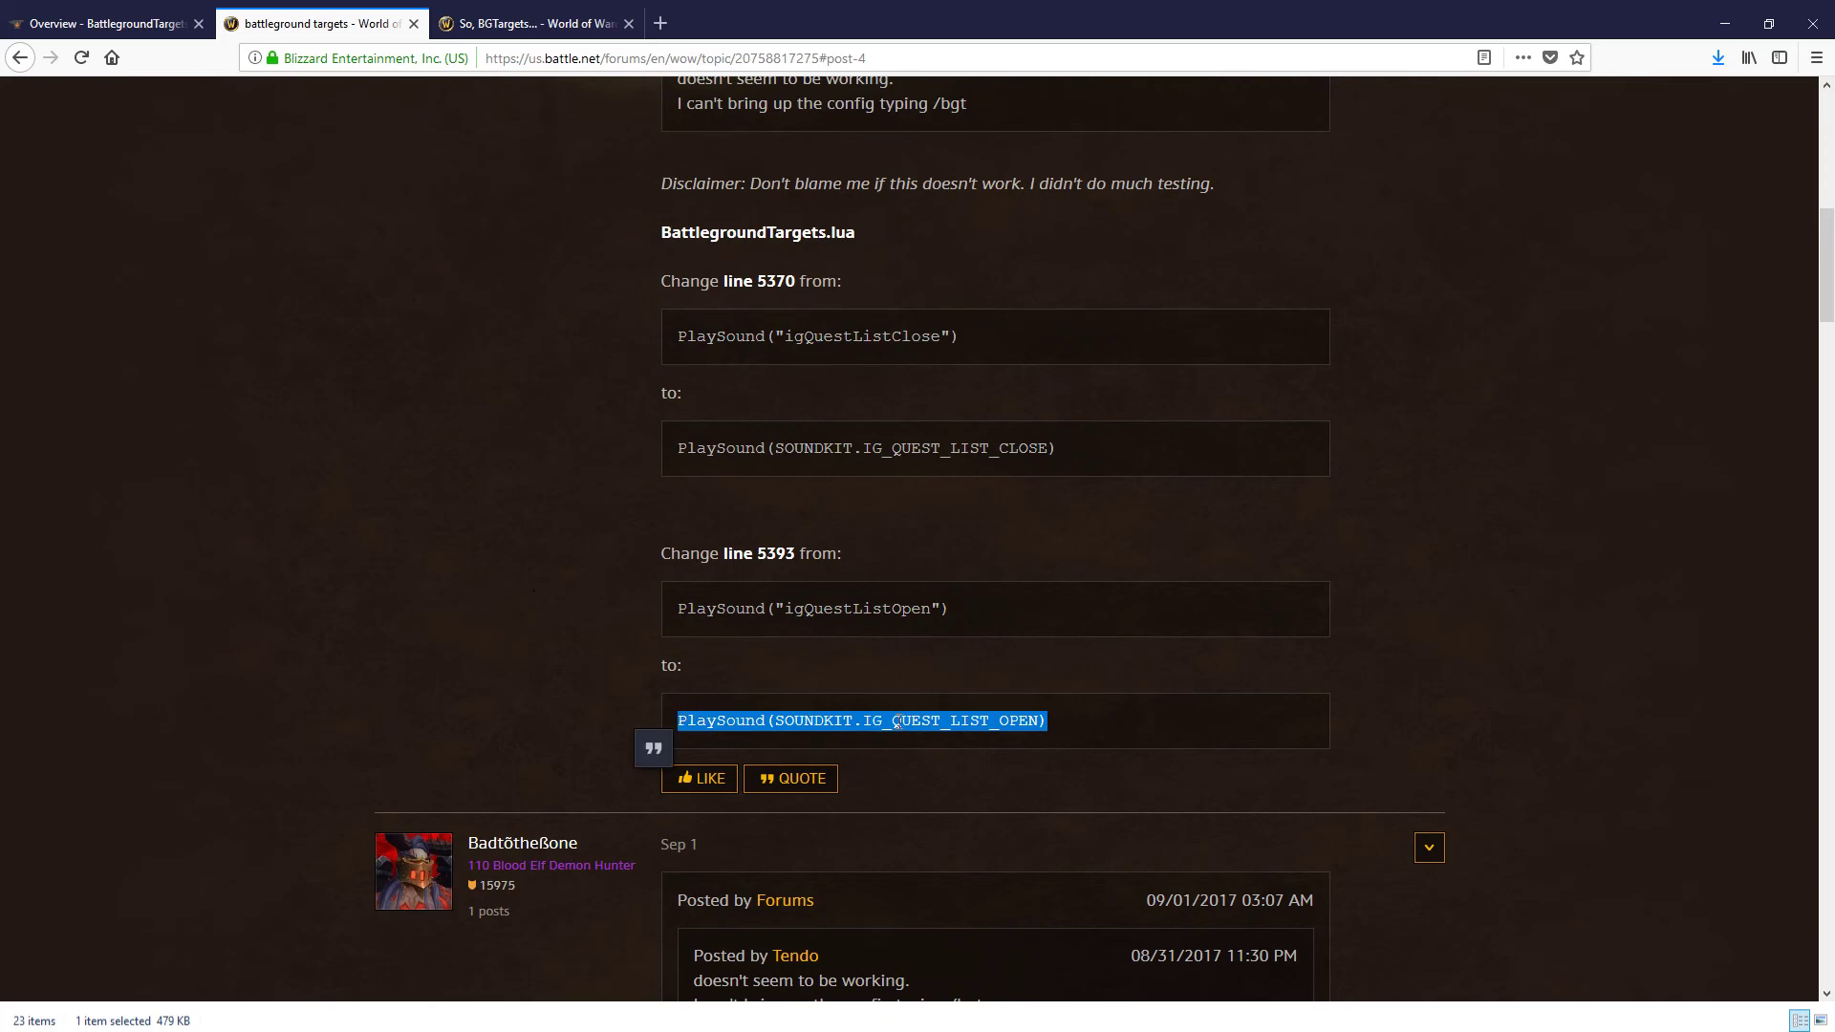
{"action": "left_click", "coordinate": [1082, 728]}
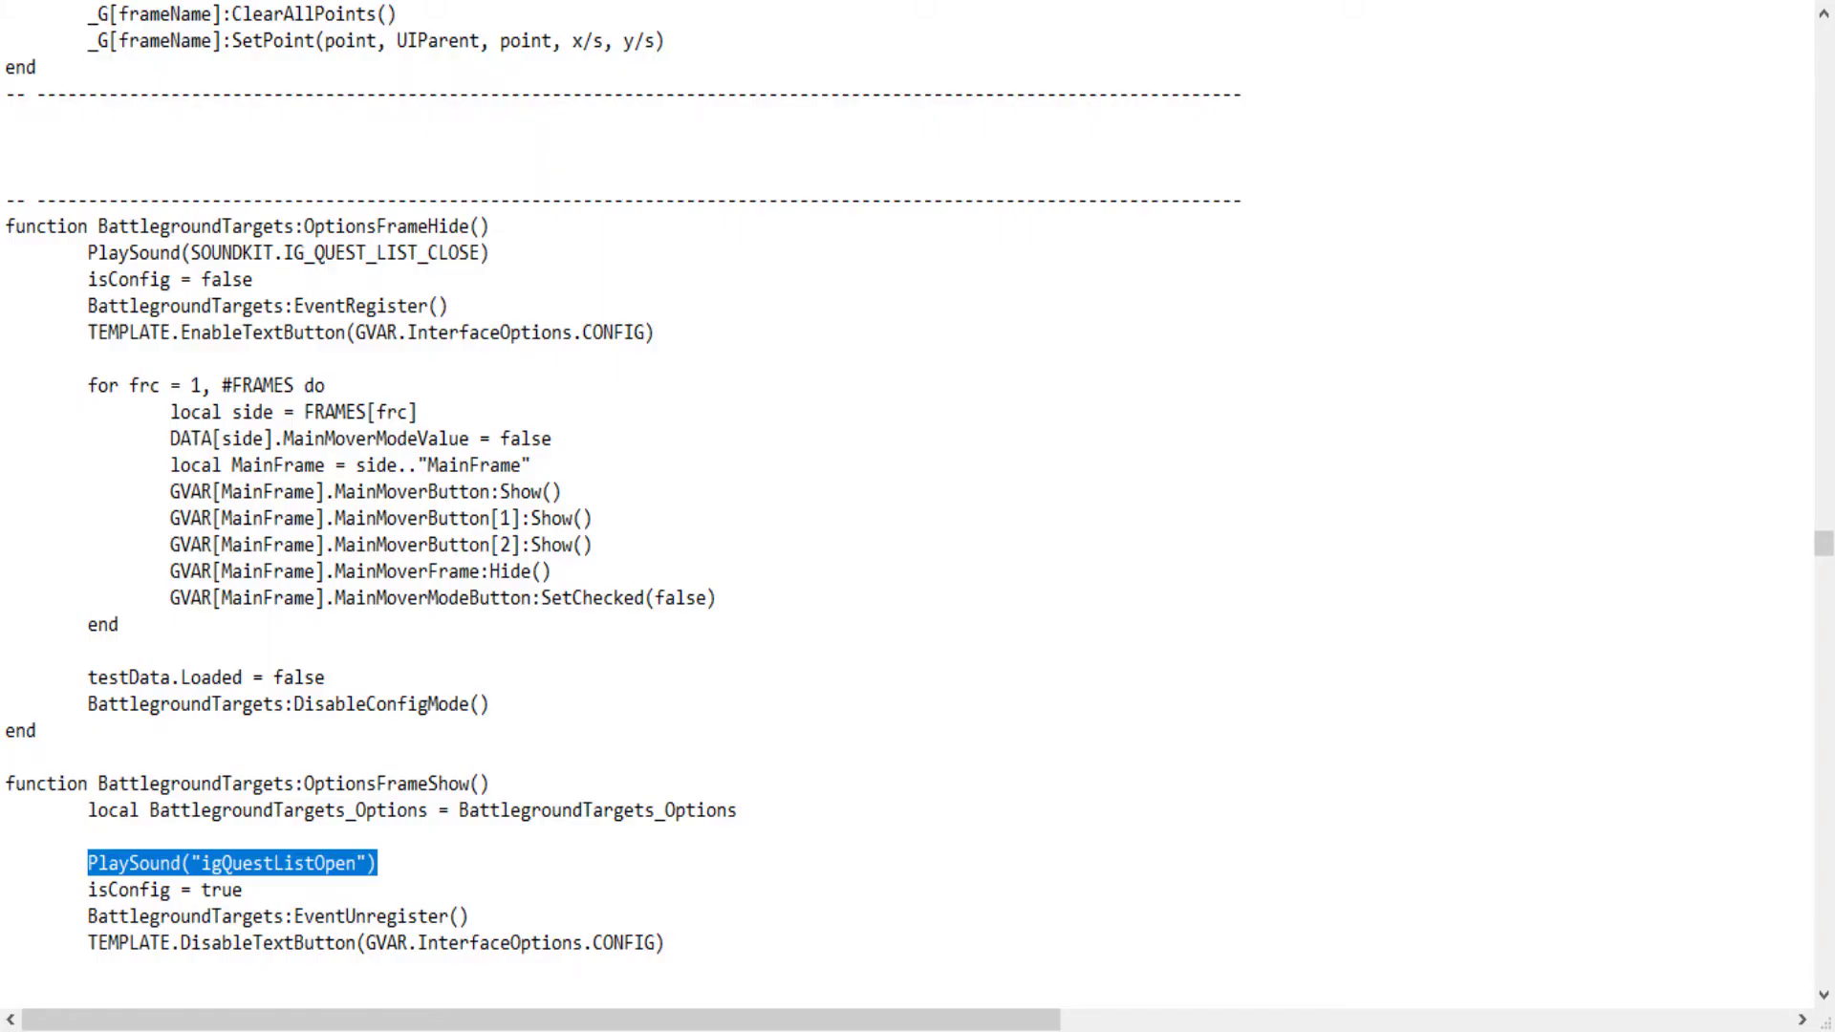
Paste the SOUNDKIT open-sound replacement over the PlaySound("igQuestListOpen") call.
{"action": "left_click", "coordinate": [405, 864]}
{"action": "left_click_drag", "start_coordinate": [377, 863], "coordinate": [88, 863]}
{"action": "left_click_drag", "start_coordinate": [89, 253], "coordinate": [490, 252]}
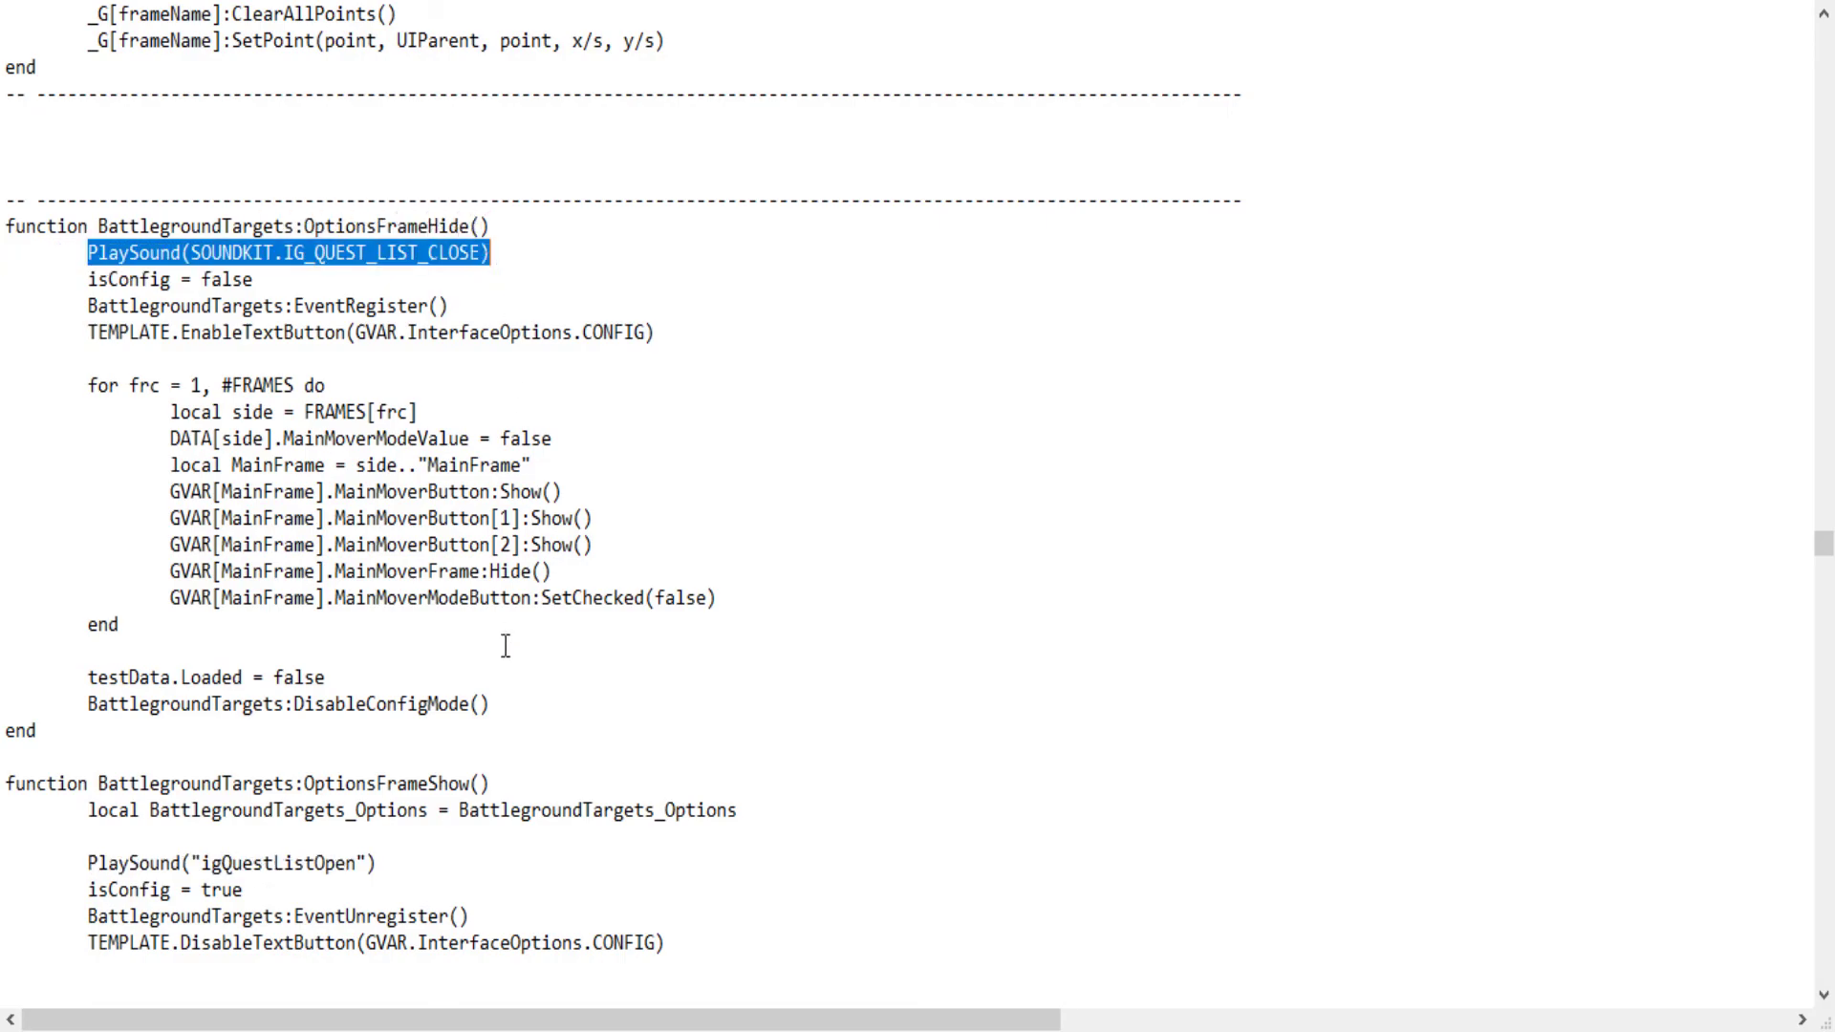
{"action": "left_click_drag", "start_coordinate": [378, 863], "coordinate": [88, 863]}
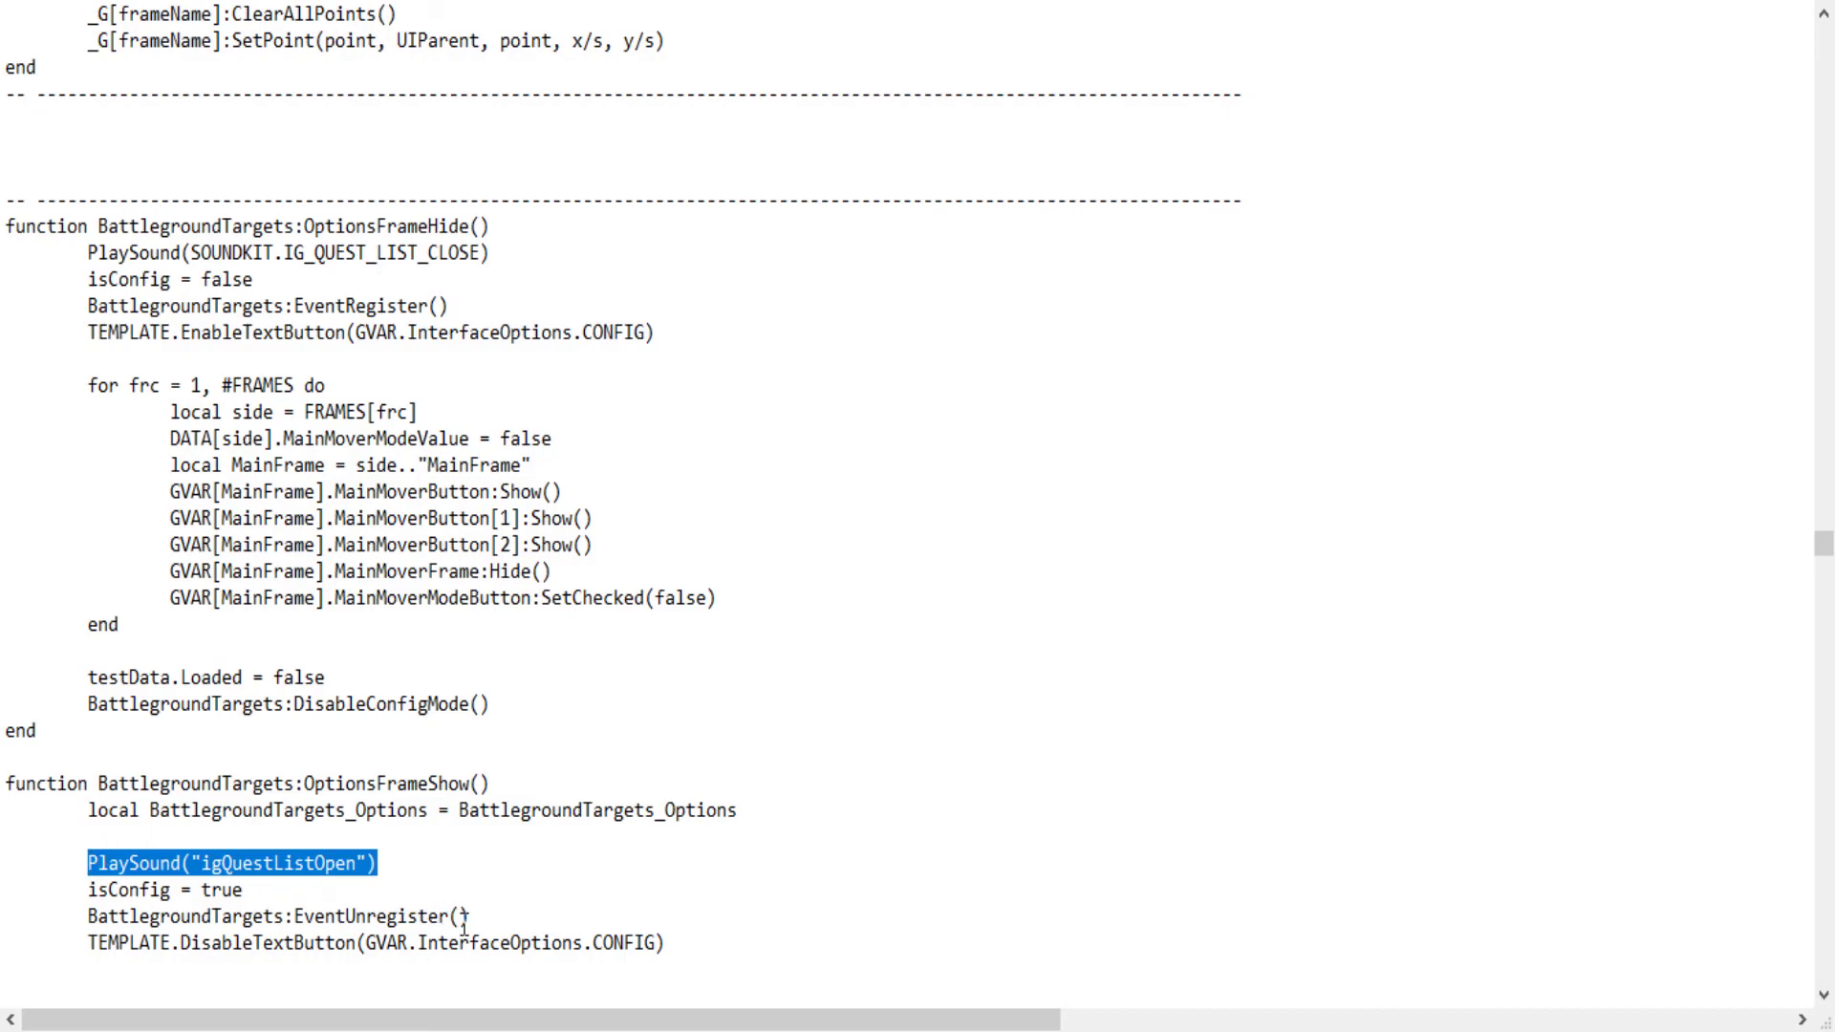
{"action": "key", "text": "ctrl+v"}
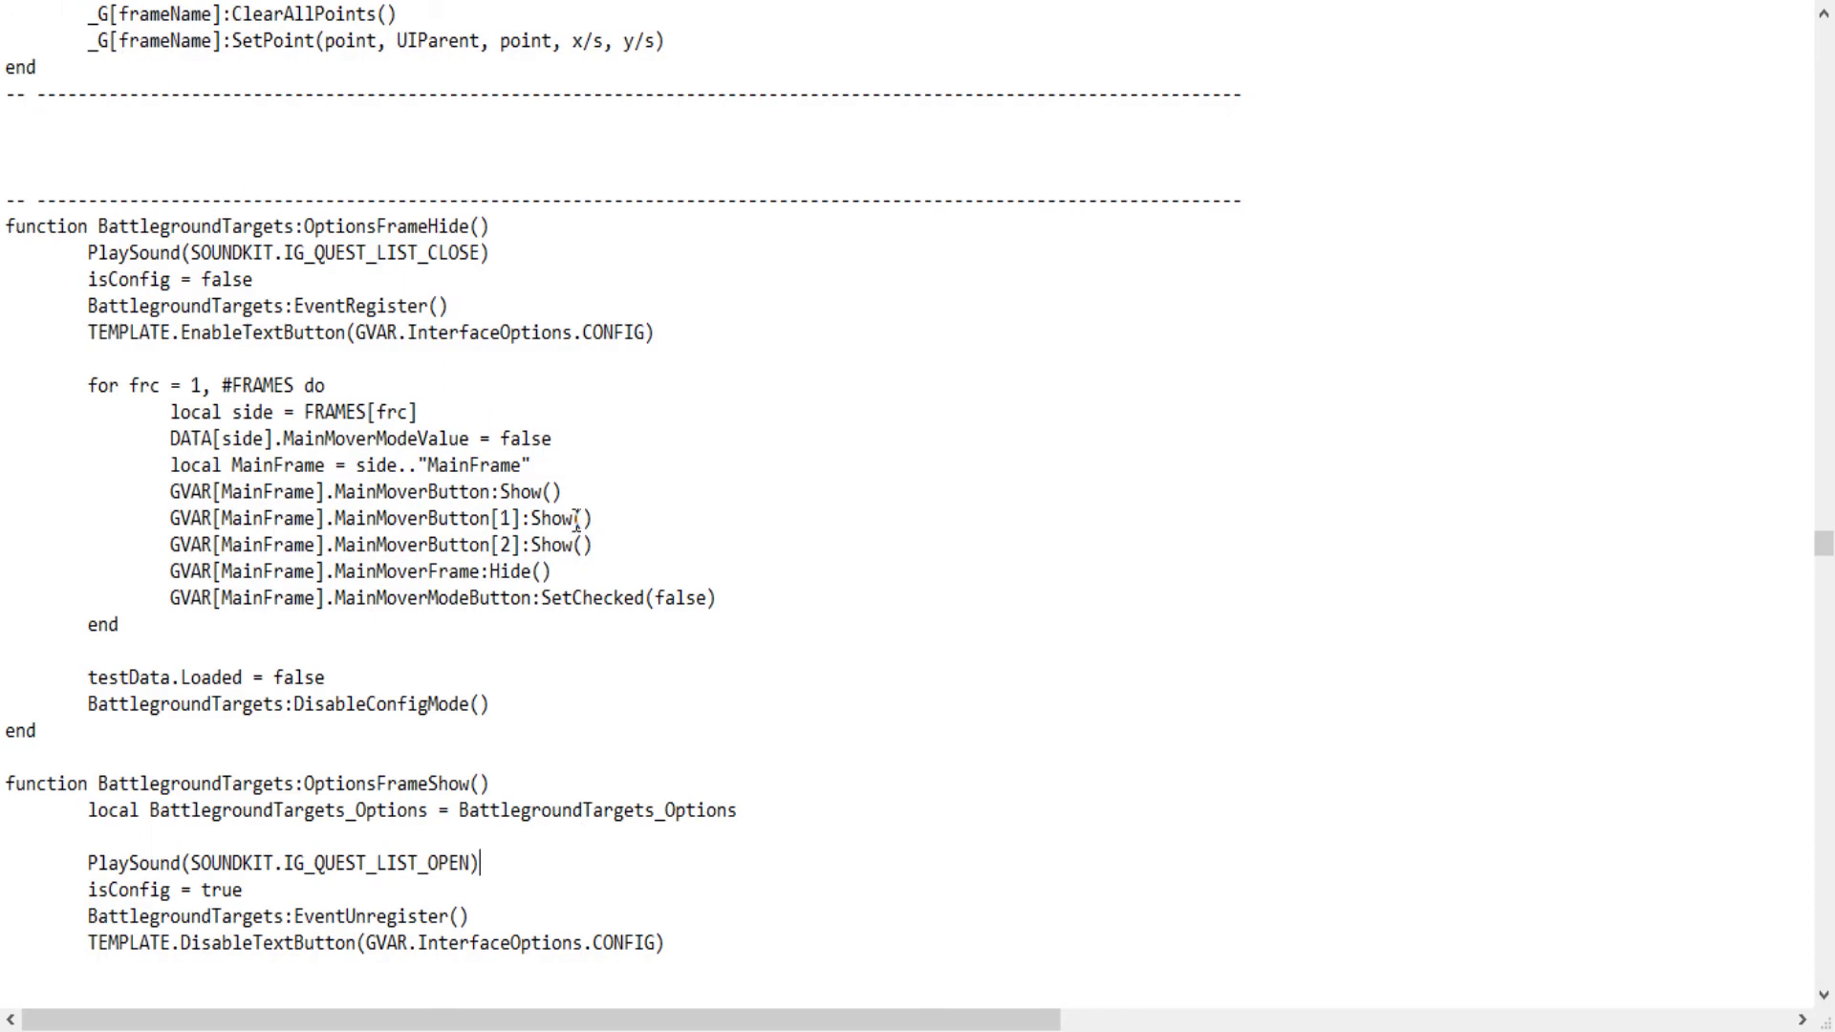
Check both updated sound calls, then return to the BattlegroundTargets folder in Explorer.
{"action": "left_click_drag", "start_coordinate": [491, 254], "coordinate": [130, 254]}
{"action": "left_click_drag", "start_coordinate": [481, 864], "coordinate": [116, 832]}
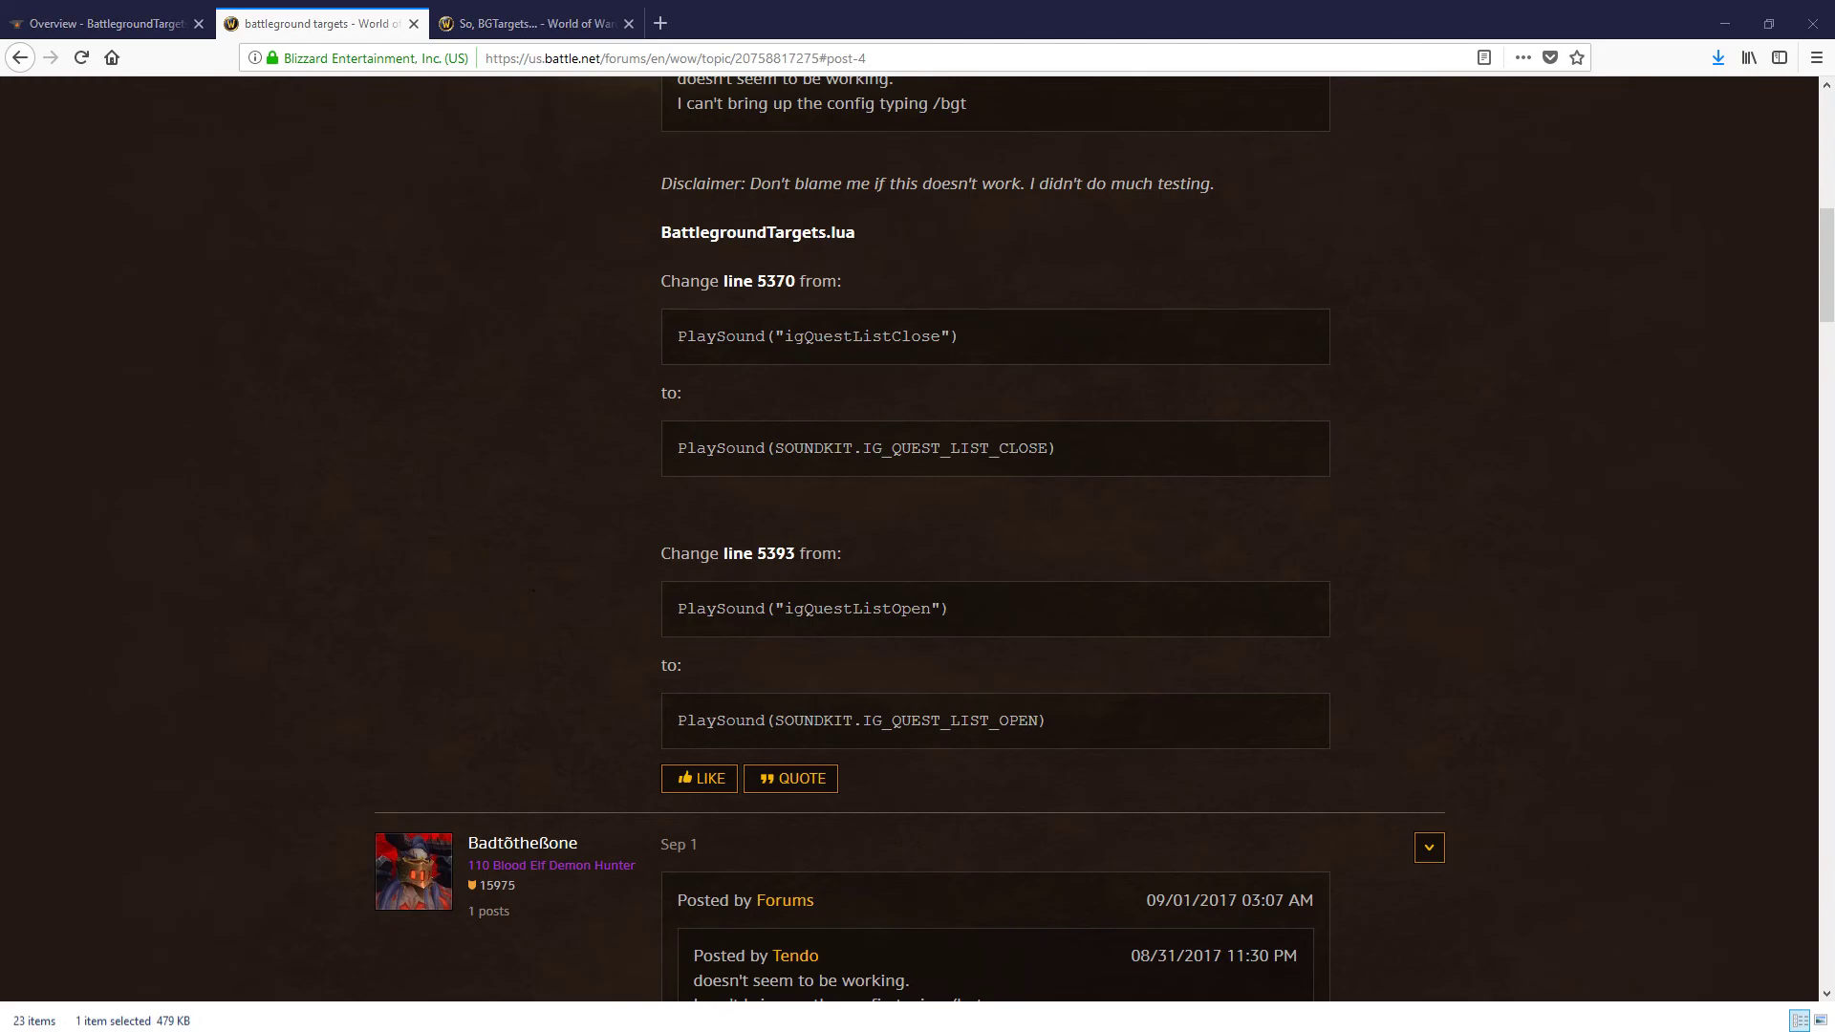
{"action": "key", "text": "alt+Tab"}
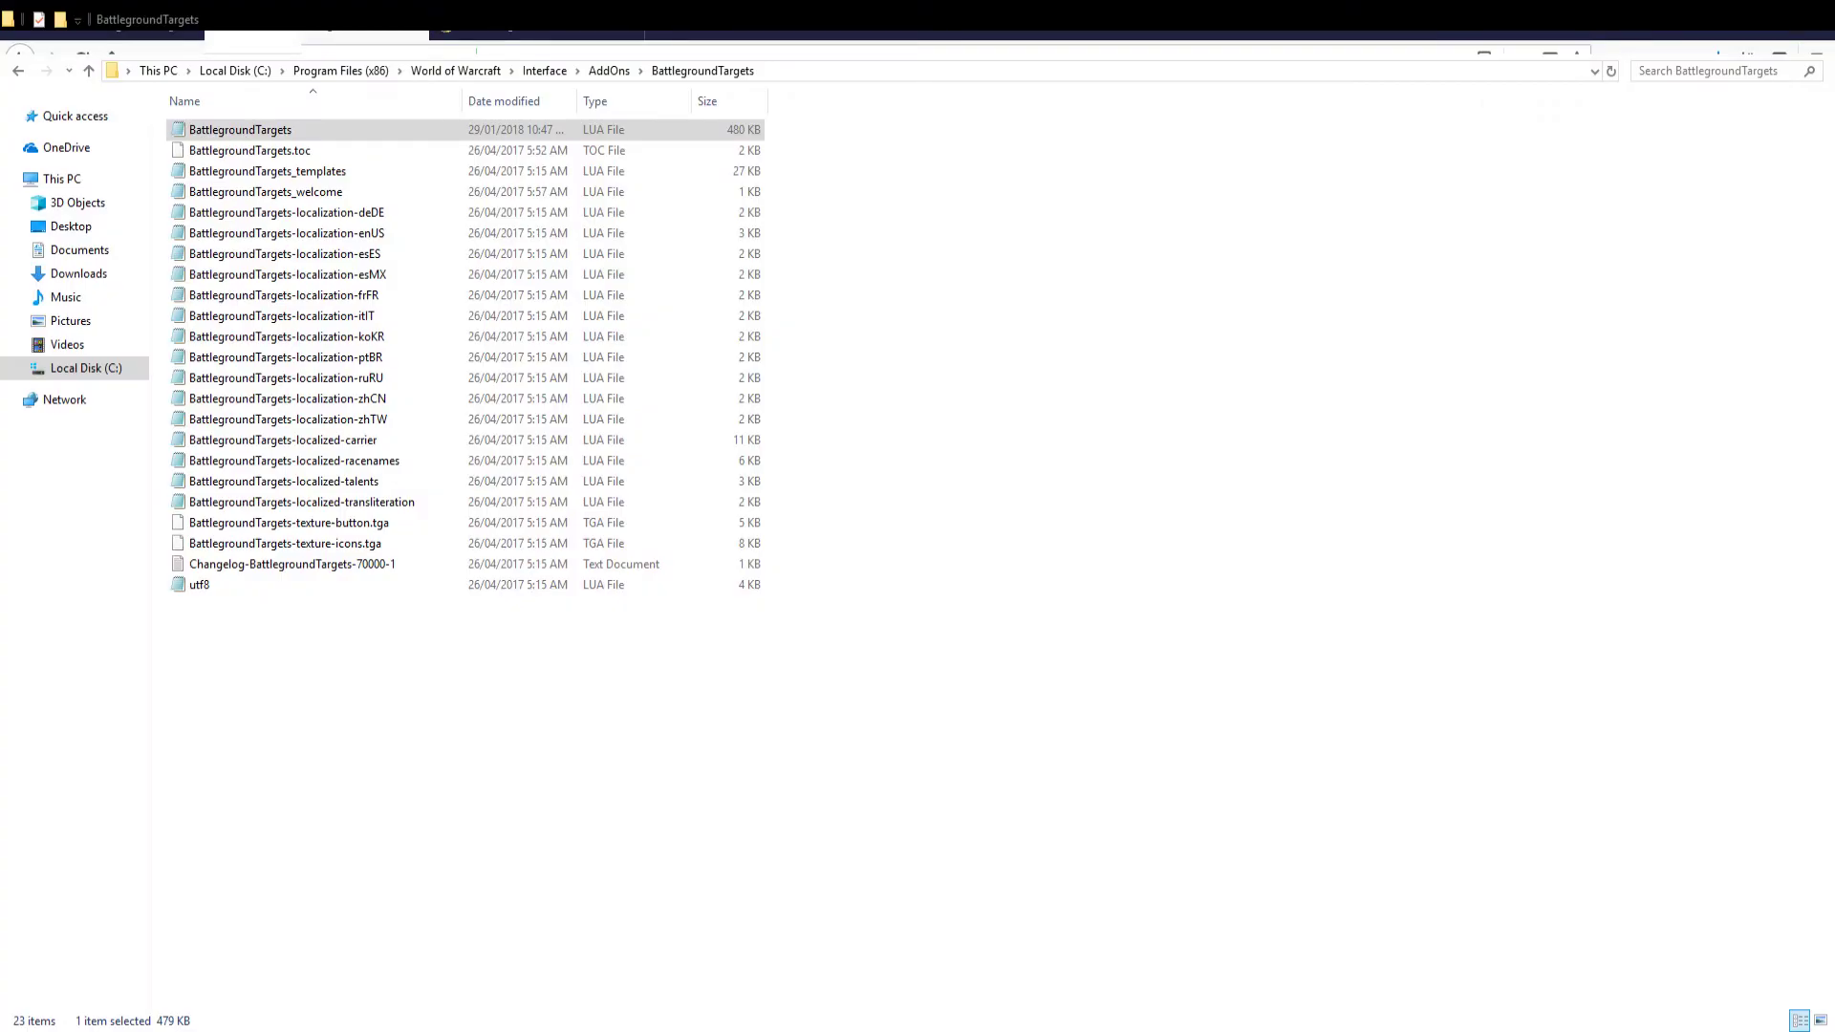
Go back three levels from BattlegroundTargets to the World of Warcraft folder.
{"action": "left_click", "coordinate": [19, 73]}
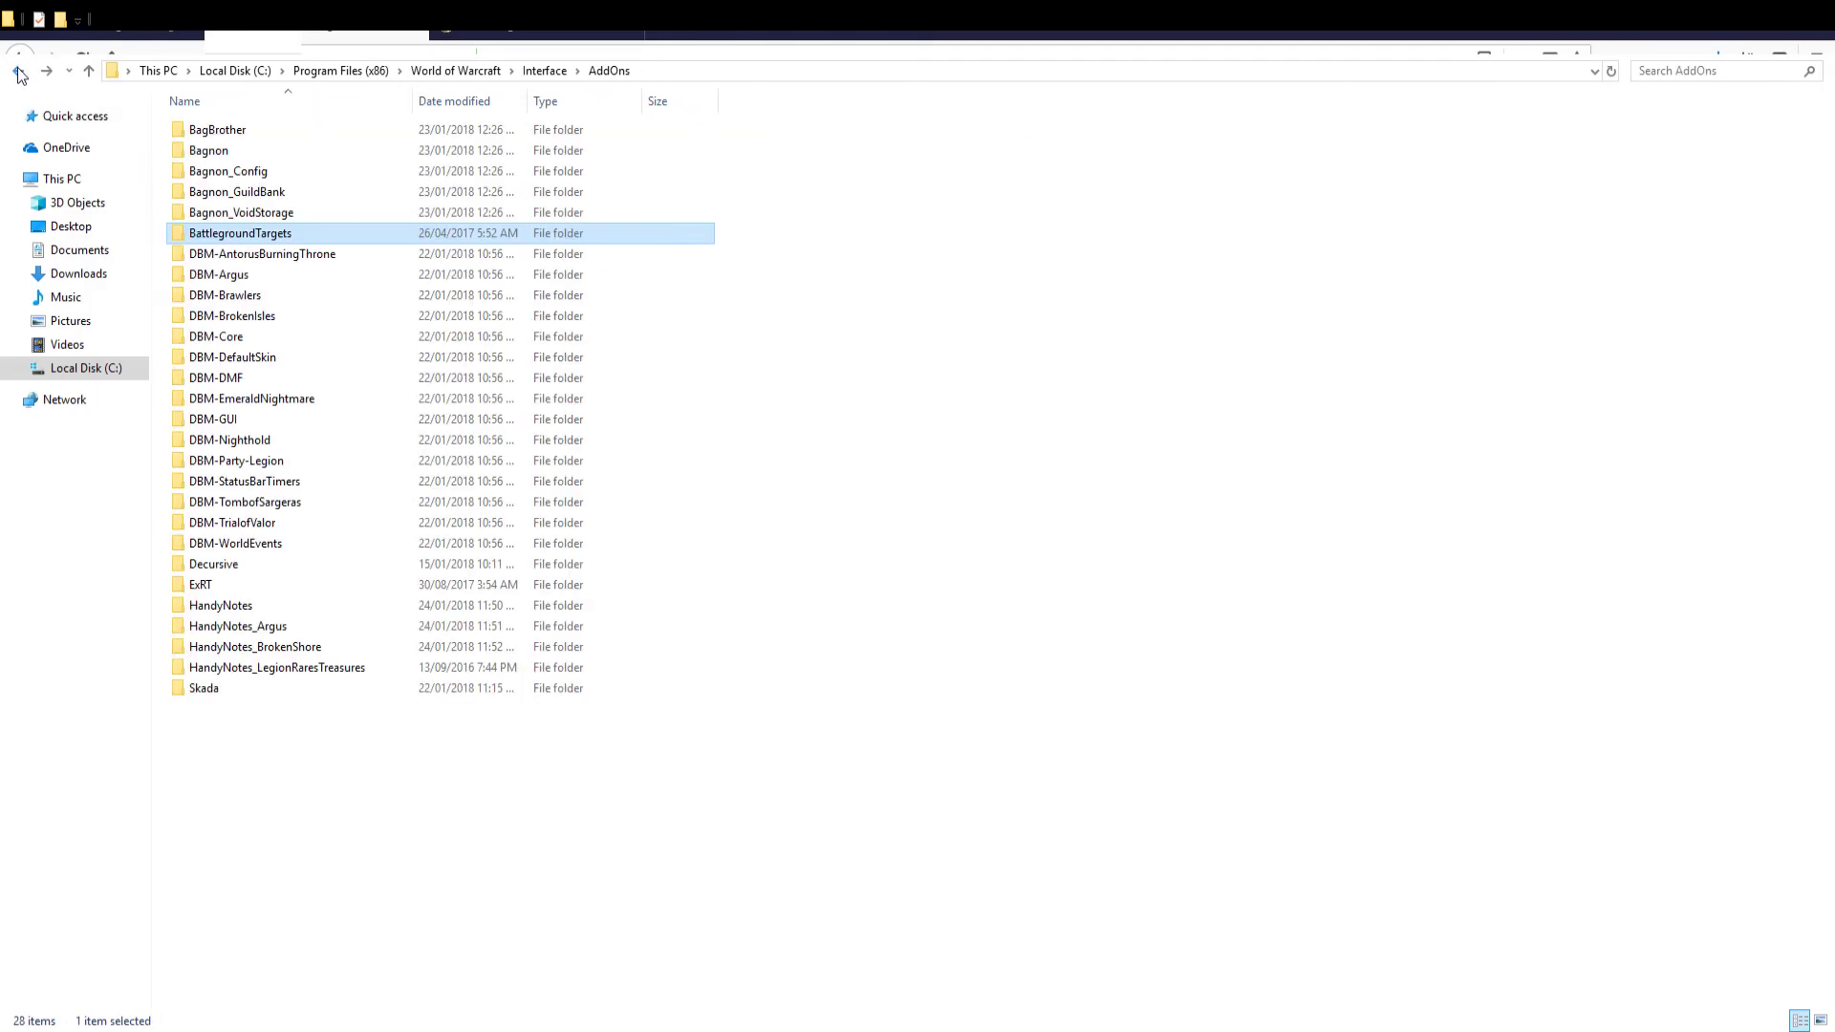
{"action": "left_click", "coordinate": [19, 73]}
{"action": "left_click", "coordinate": [20, 72]}
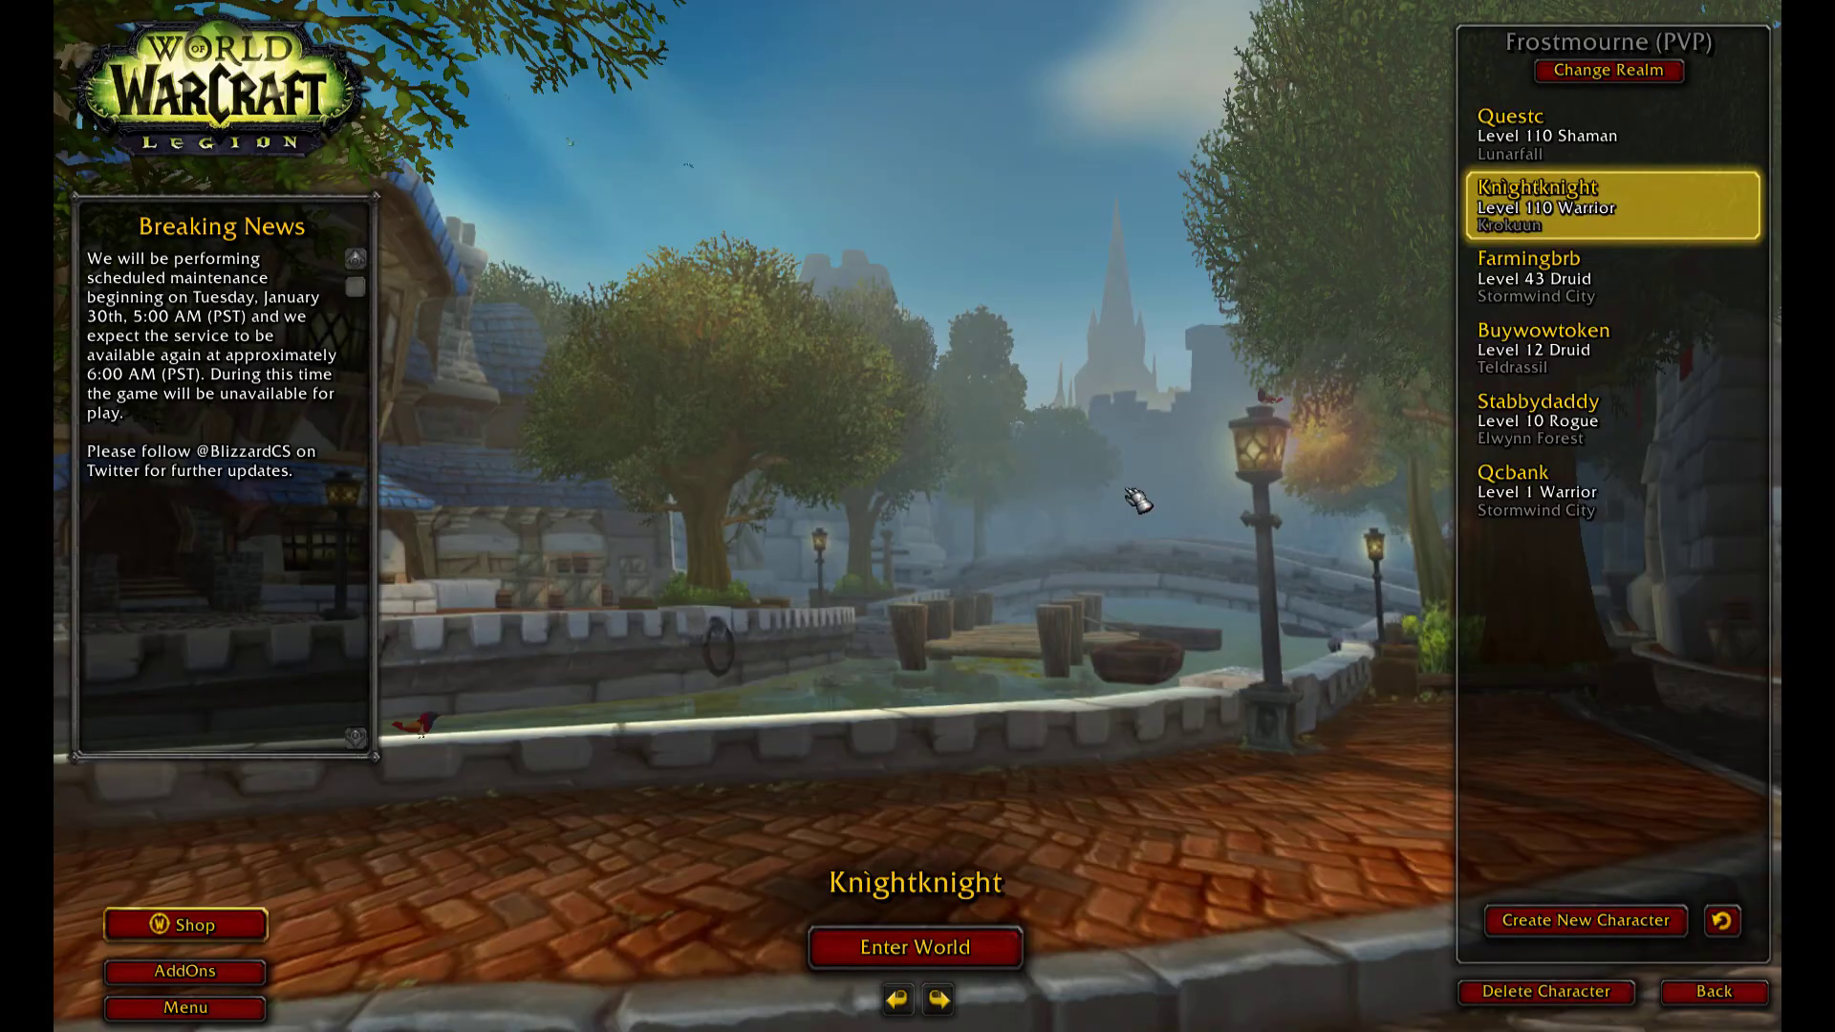
Pick the level 110 Shaman, enable 'Load out of date AddOns', confirm, and enter the world.
{"action": "left_click", "coordinate": [1670, 158]}
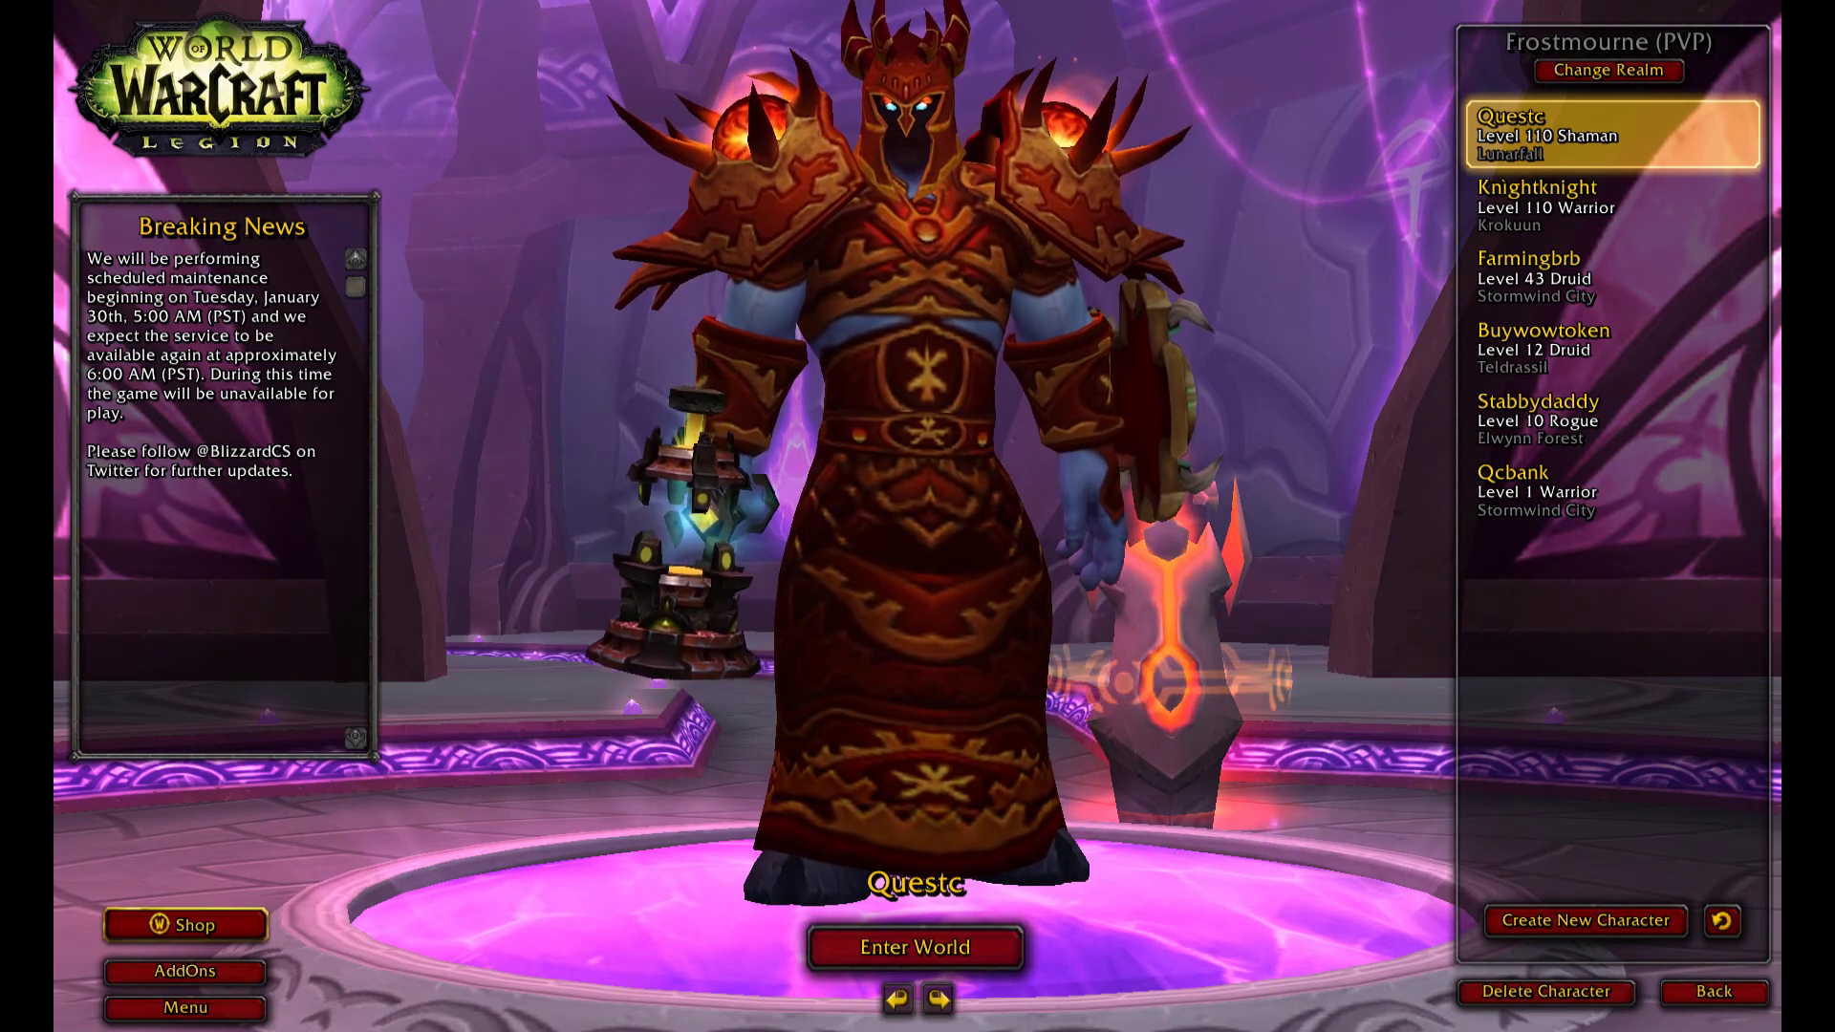
{"action": "left_click", "coordinate": [244, 972]}
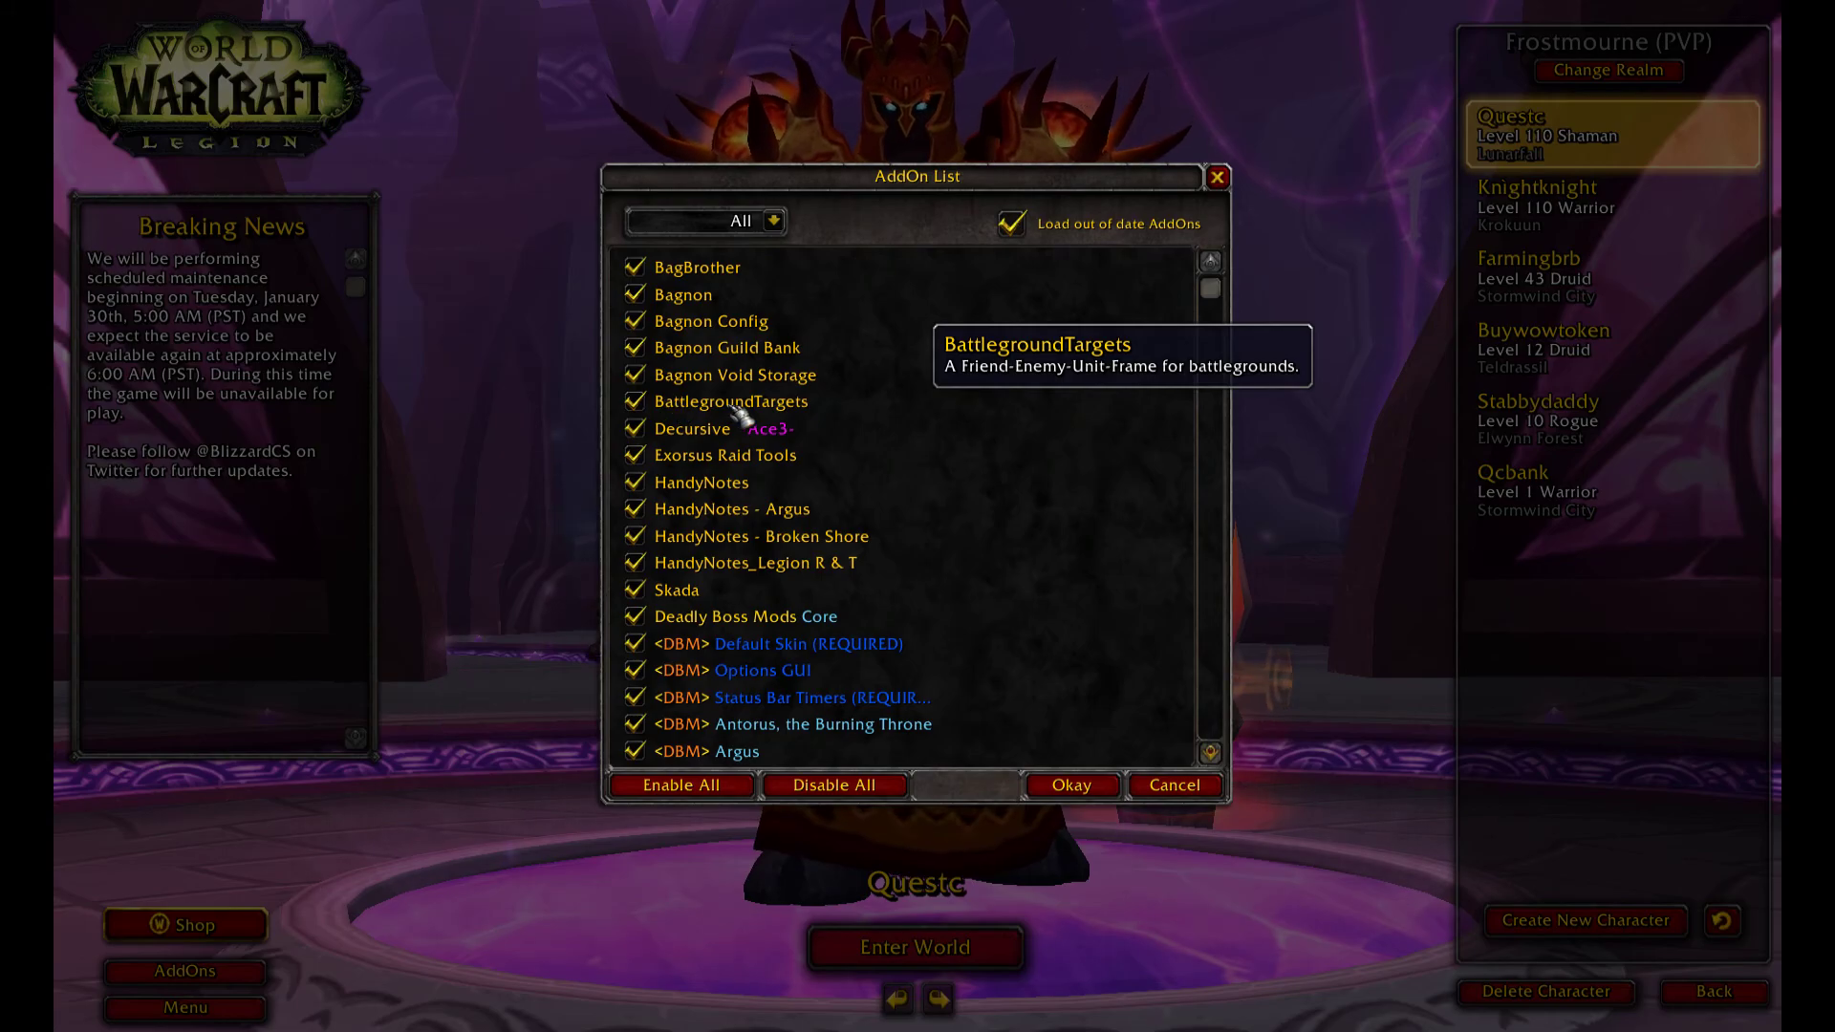
{"action": "left_click", "coordinate": [1011, 229]}
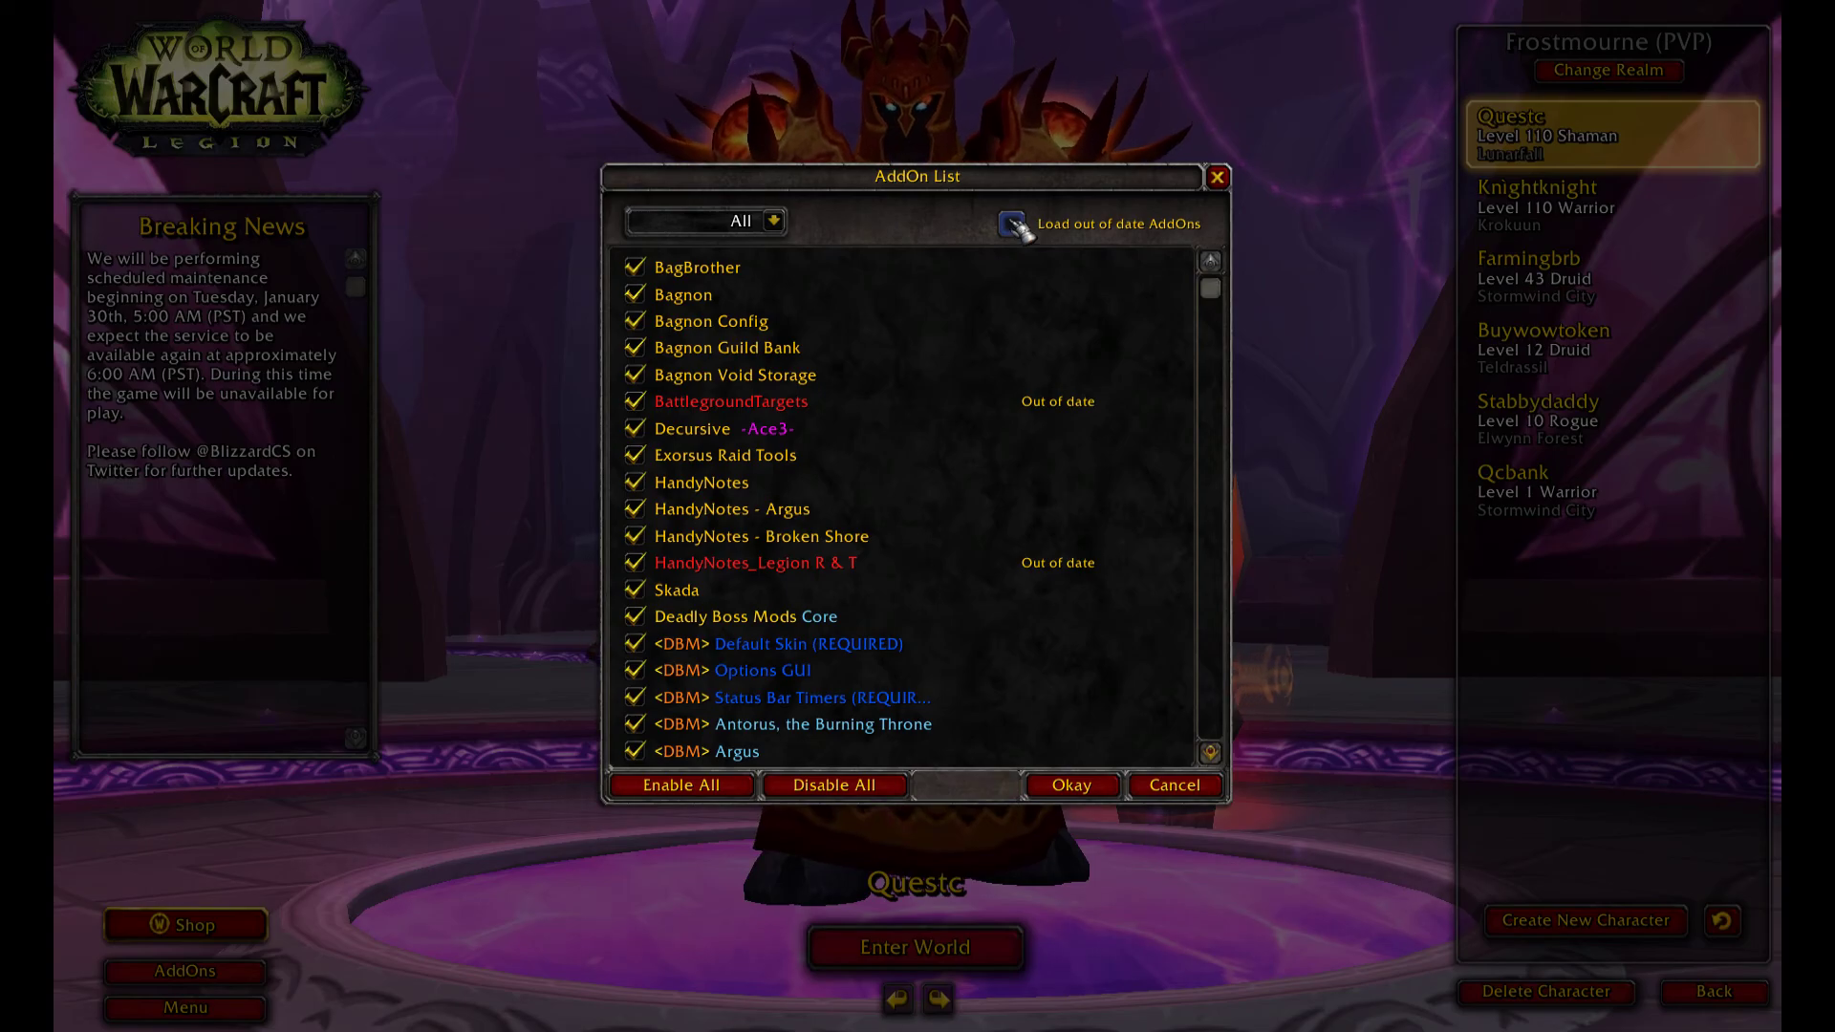
{"action": "left_click", "coordinate": [1011, 224]}
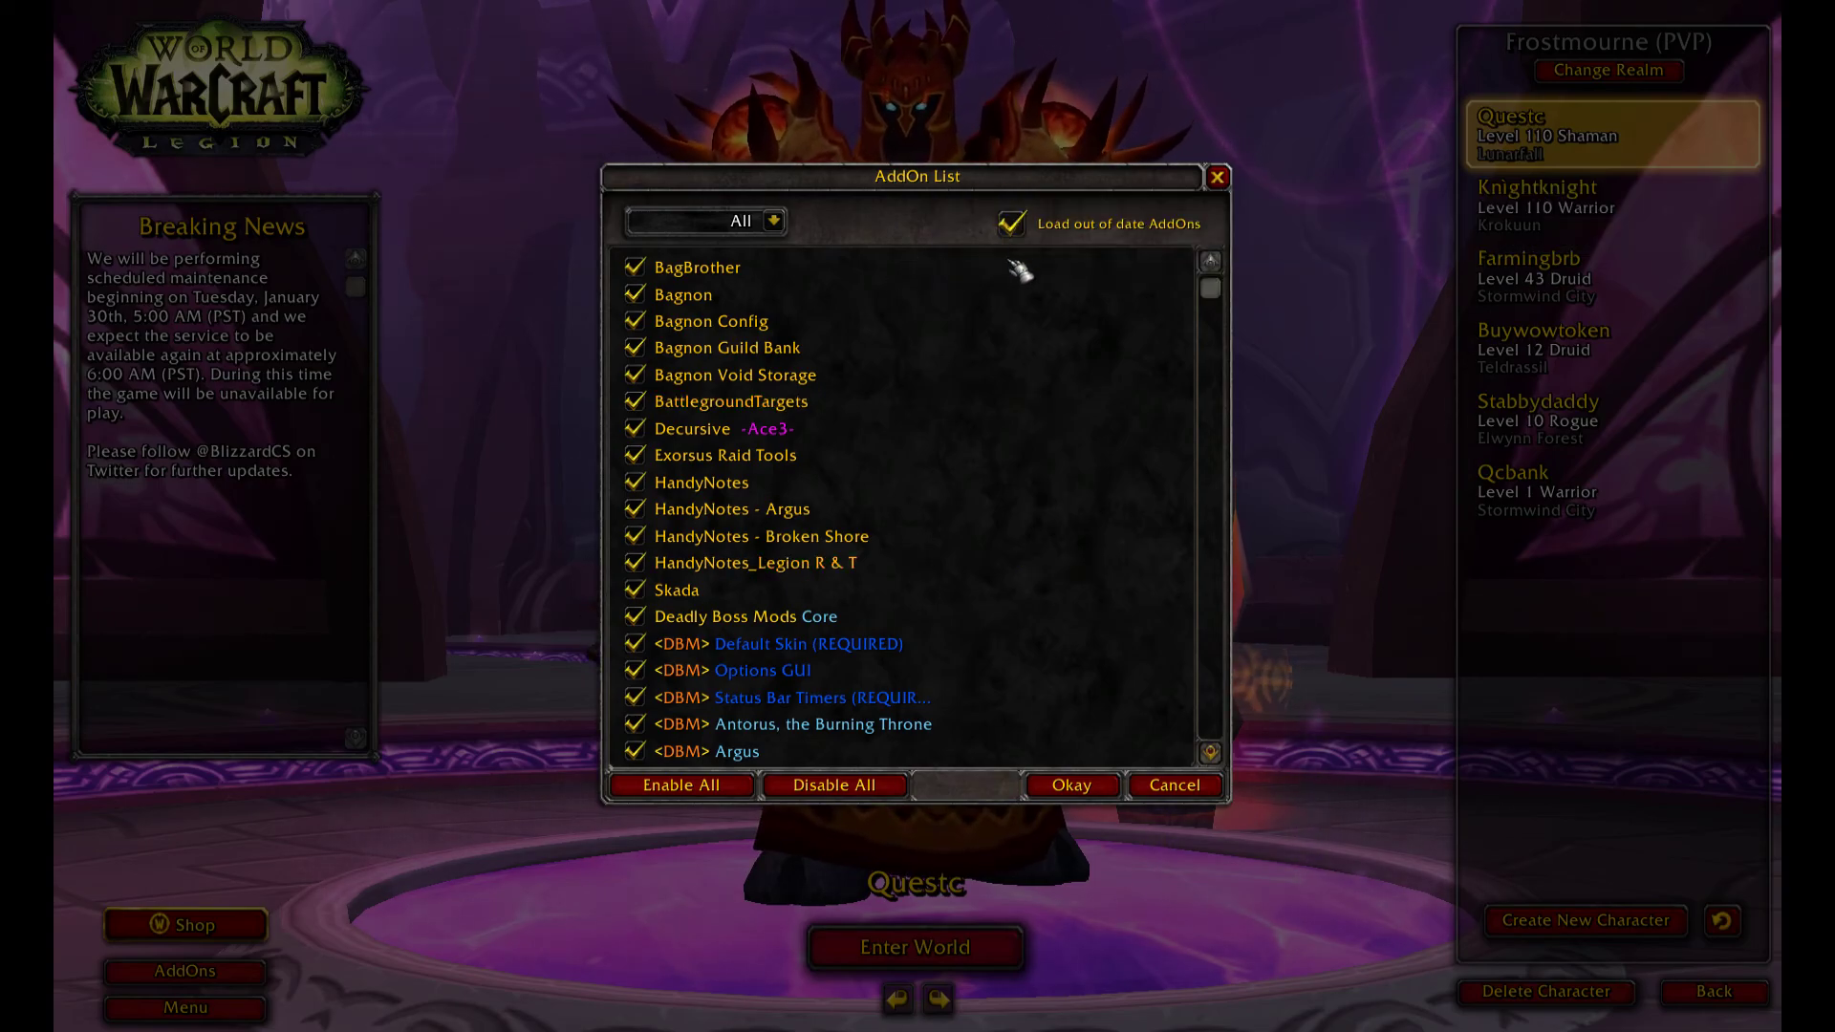
{"action": "left_click", "coordinate": [1071, 784]}
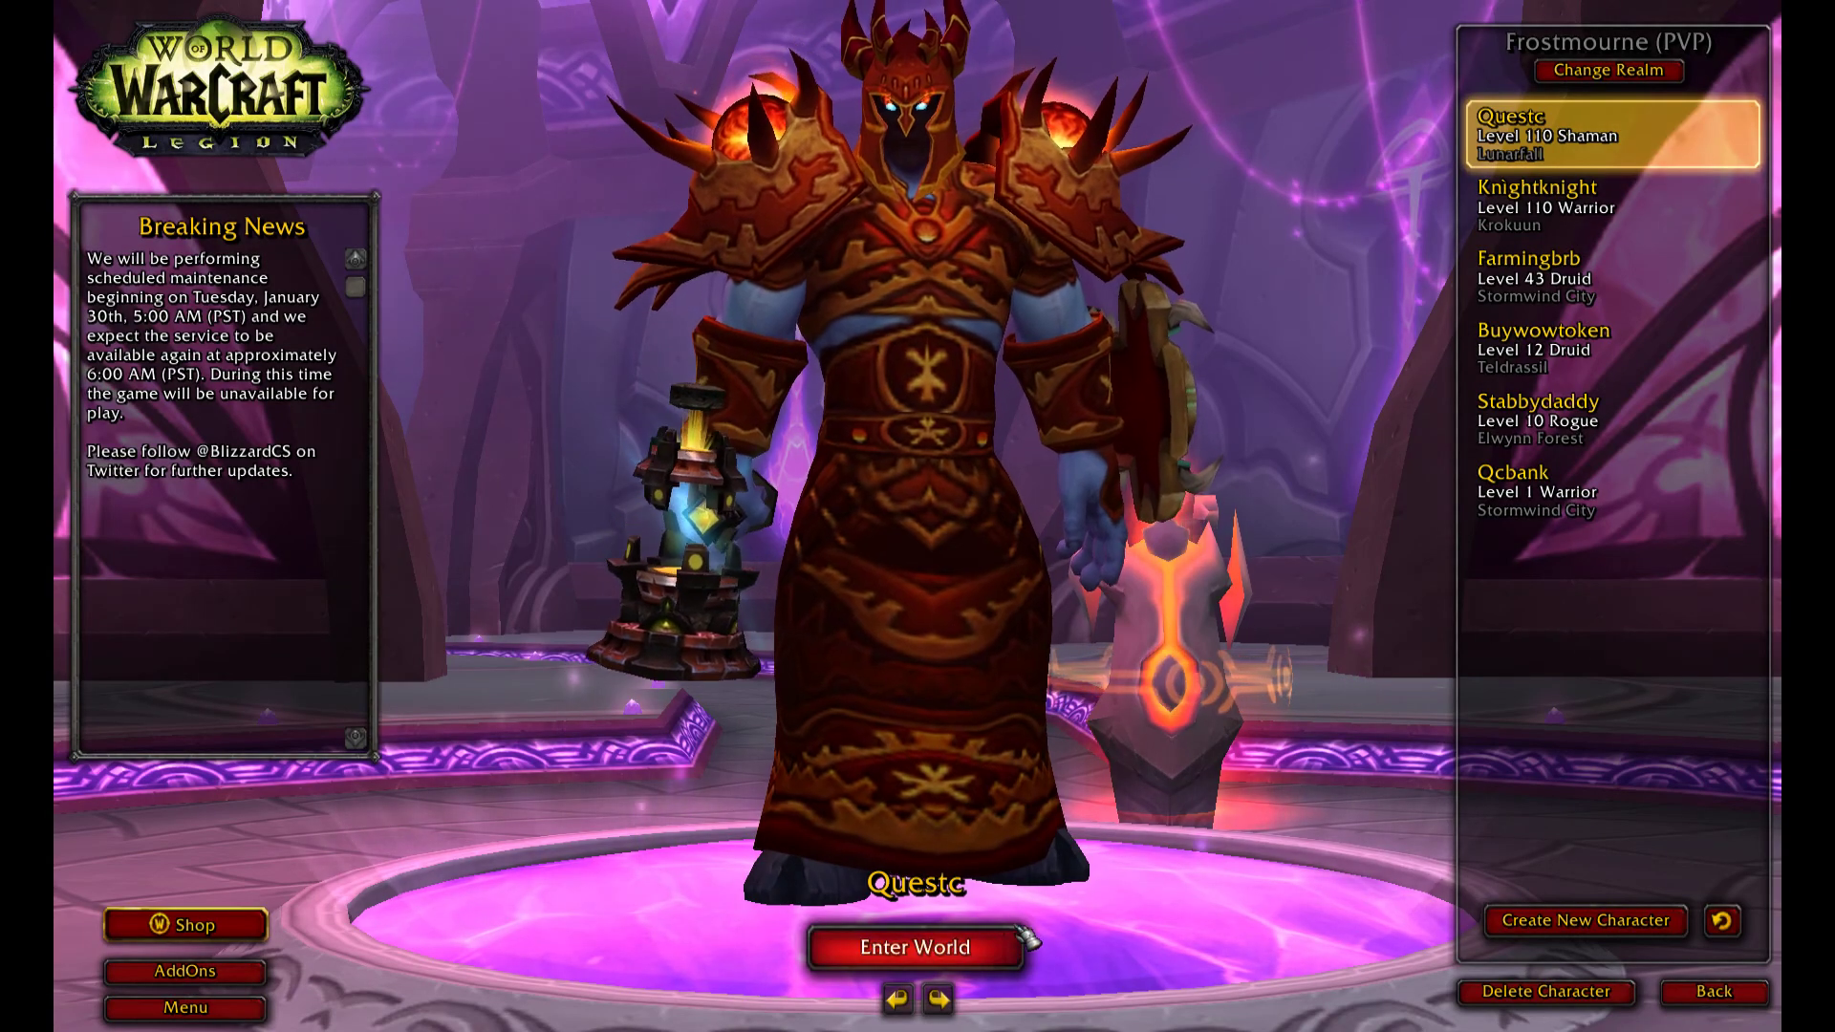
{"action": "left_click", "coordinate": [1011, 951]}
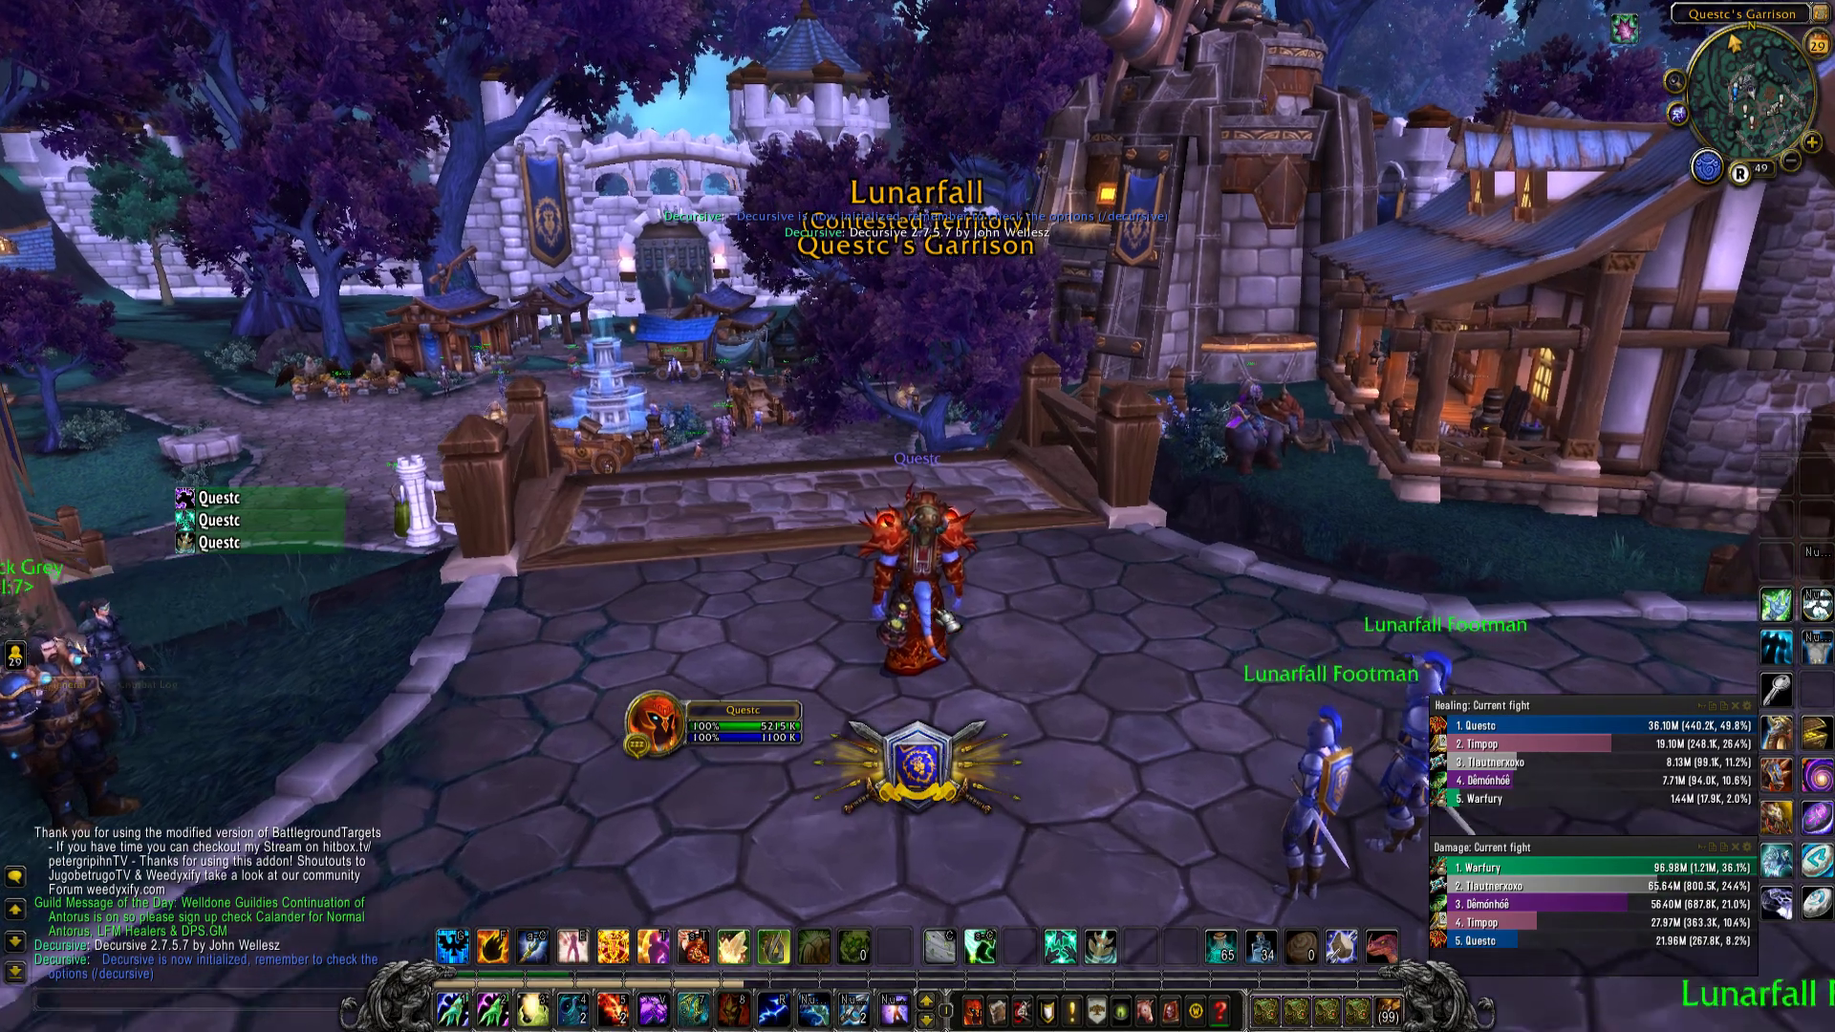
Look around the garrison after loading and open the chat line for a command.
{"action": "left_click_drag", "start_coordinate": [1133, 567], "coordinate": [1056, 551]}
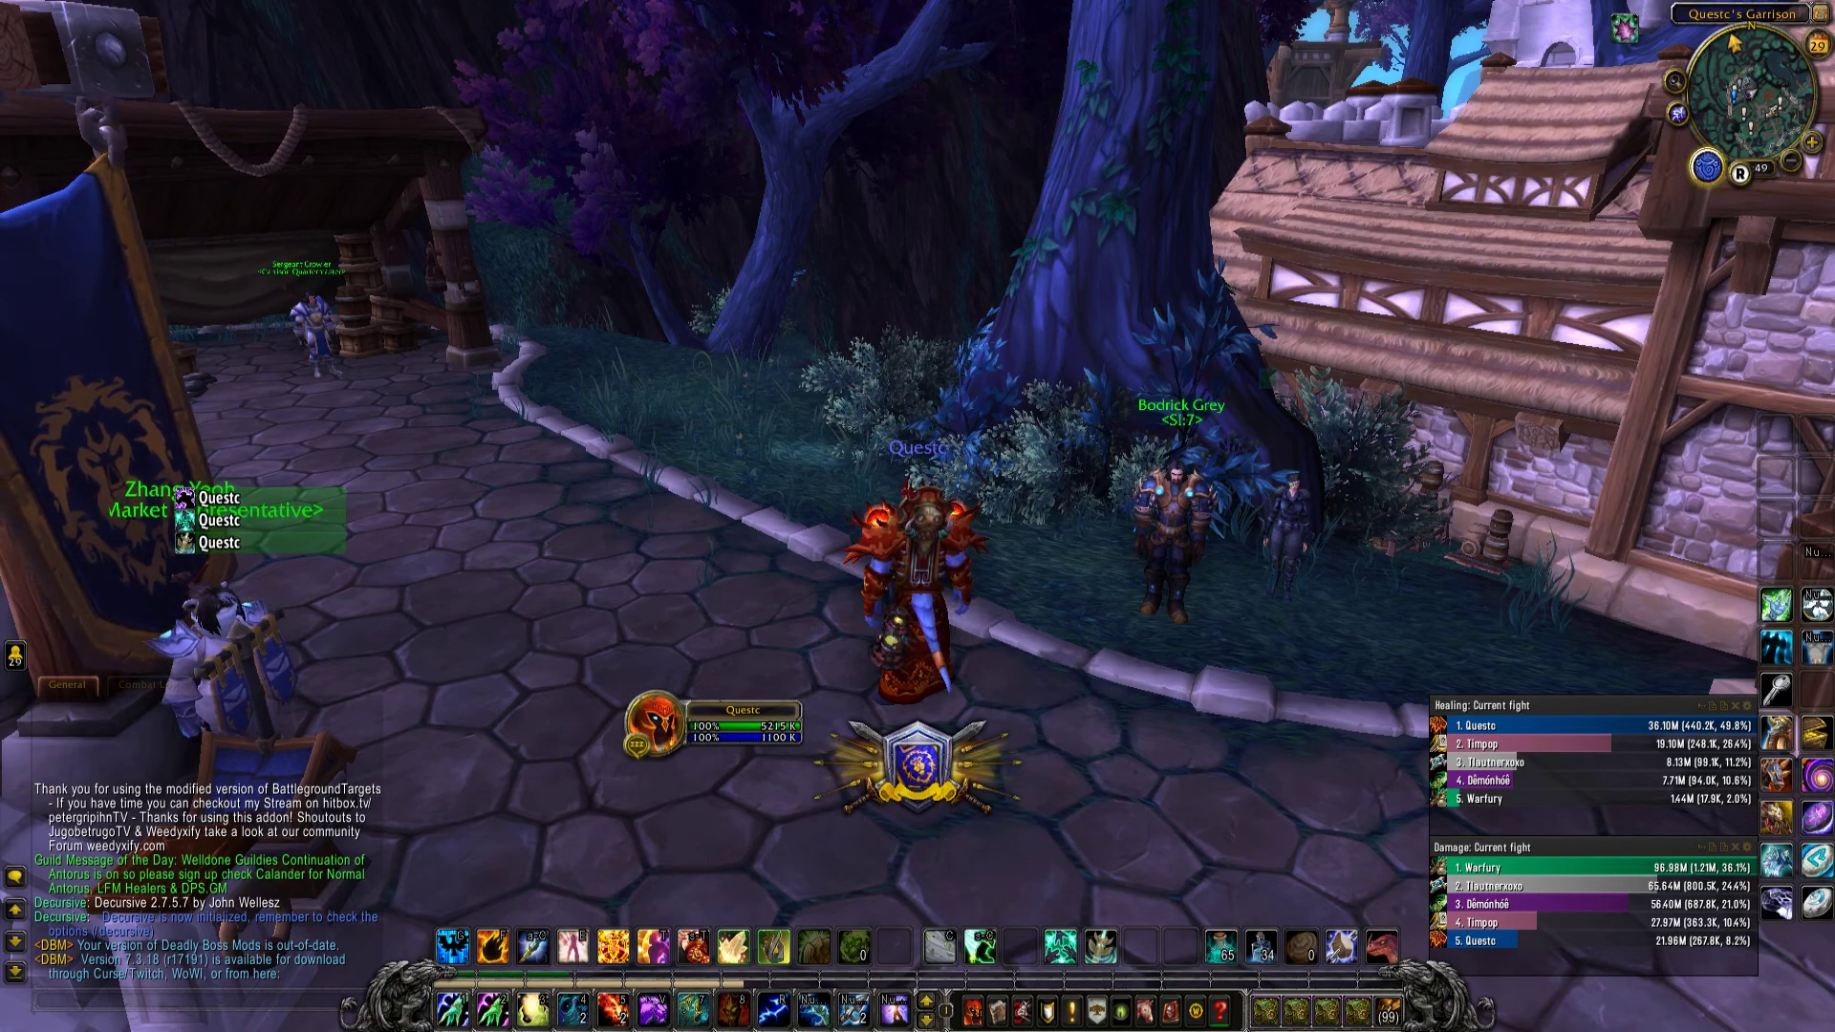
{"action": "key", "text": "a"}
{"action": "left_click_drag", "start_coordinate": [831, 328], "coordinate": [832, 328]}
{"action": "key", "text": "Return"}
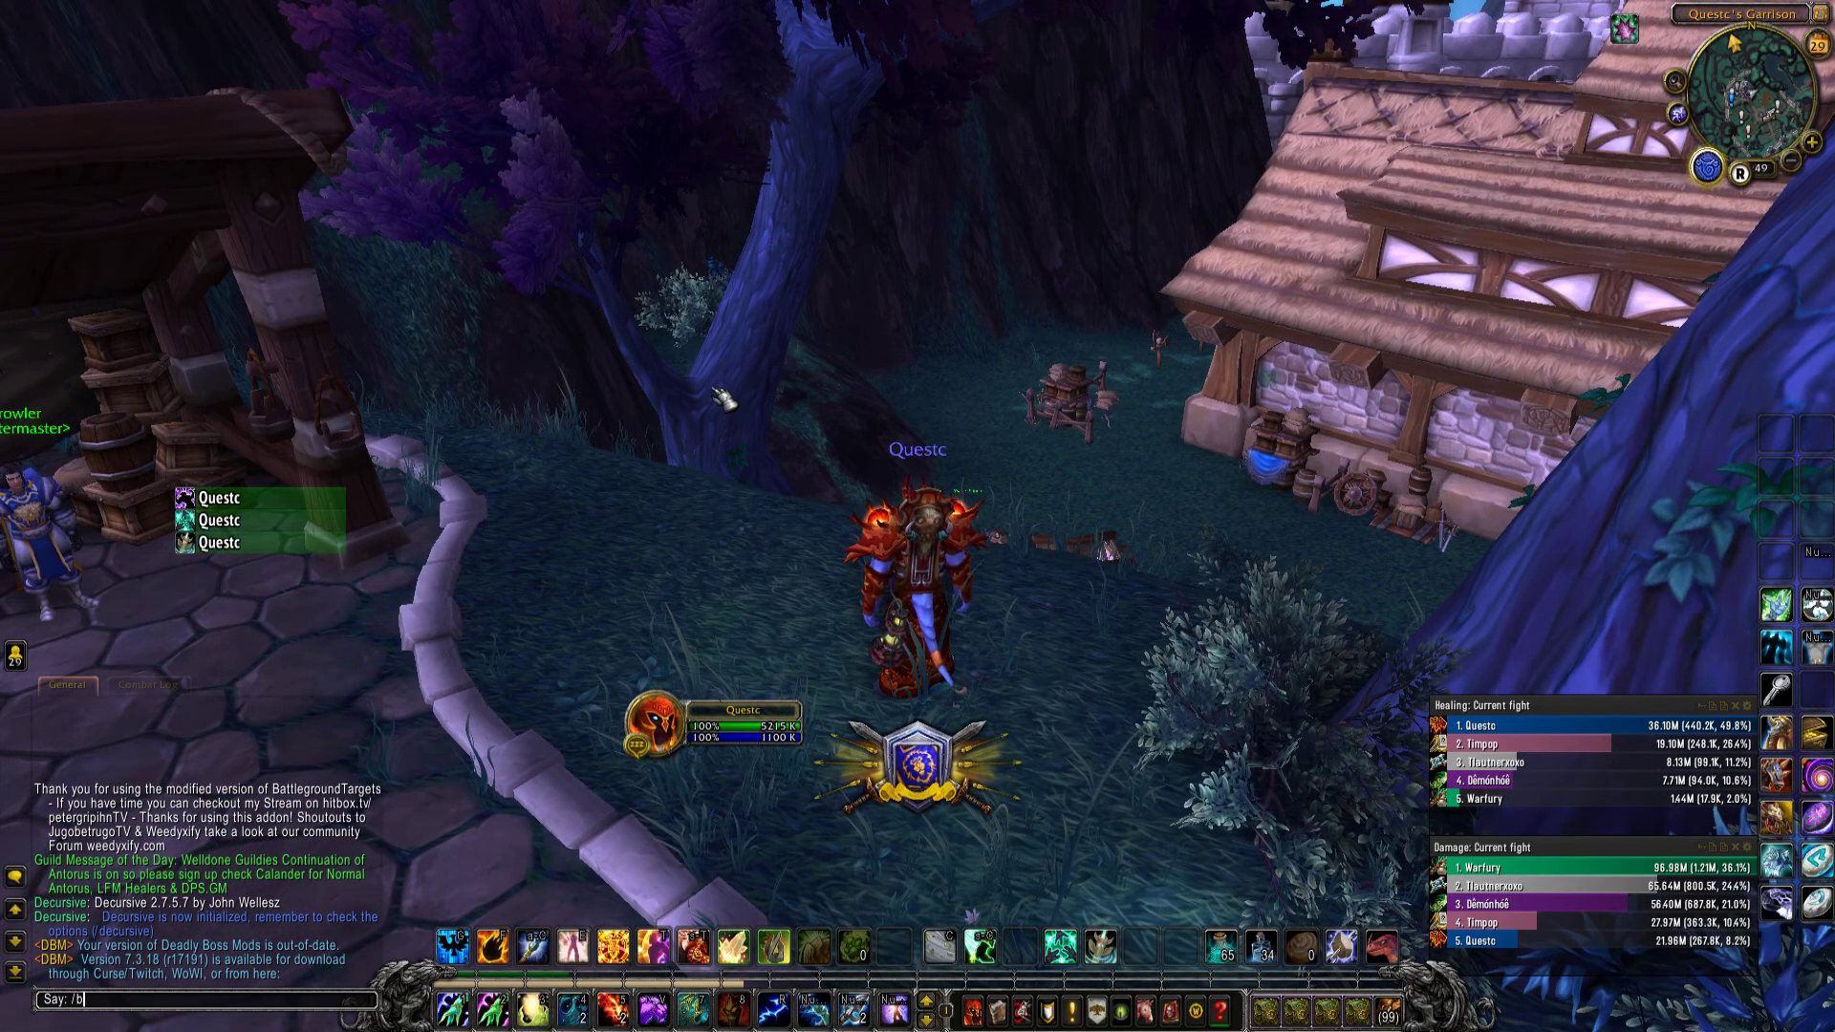
Open the BattlegroundTargets config with /bgt and reposition its window and the Enemy Players frame.
{"action": "type", "text": "/bgt"}
{"action": "key", "text": "Return"}
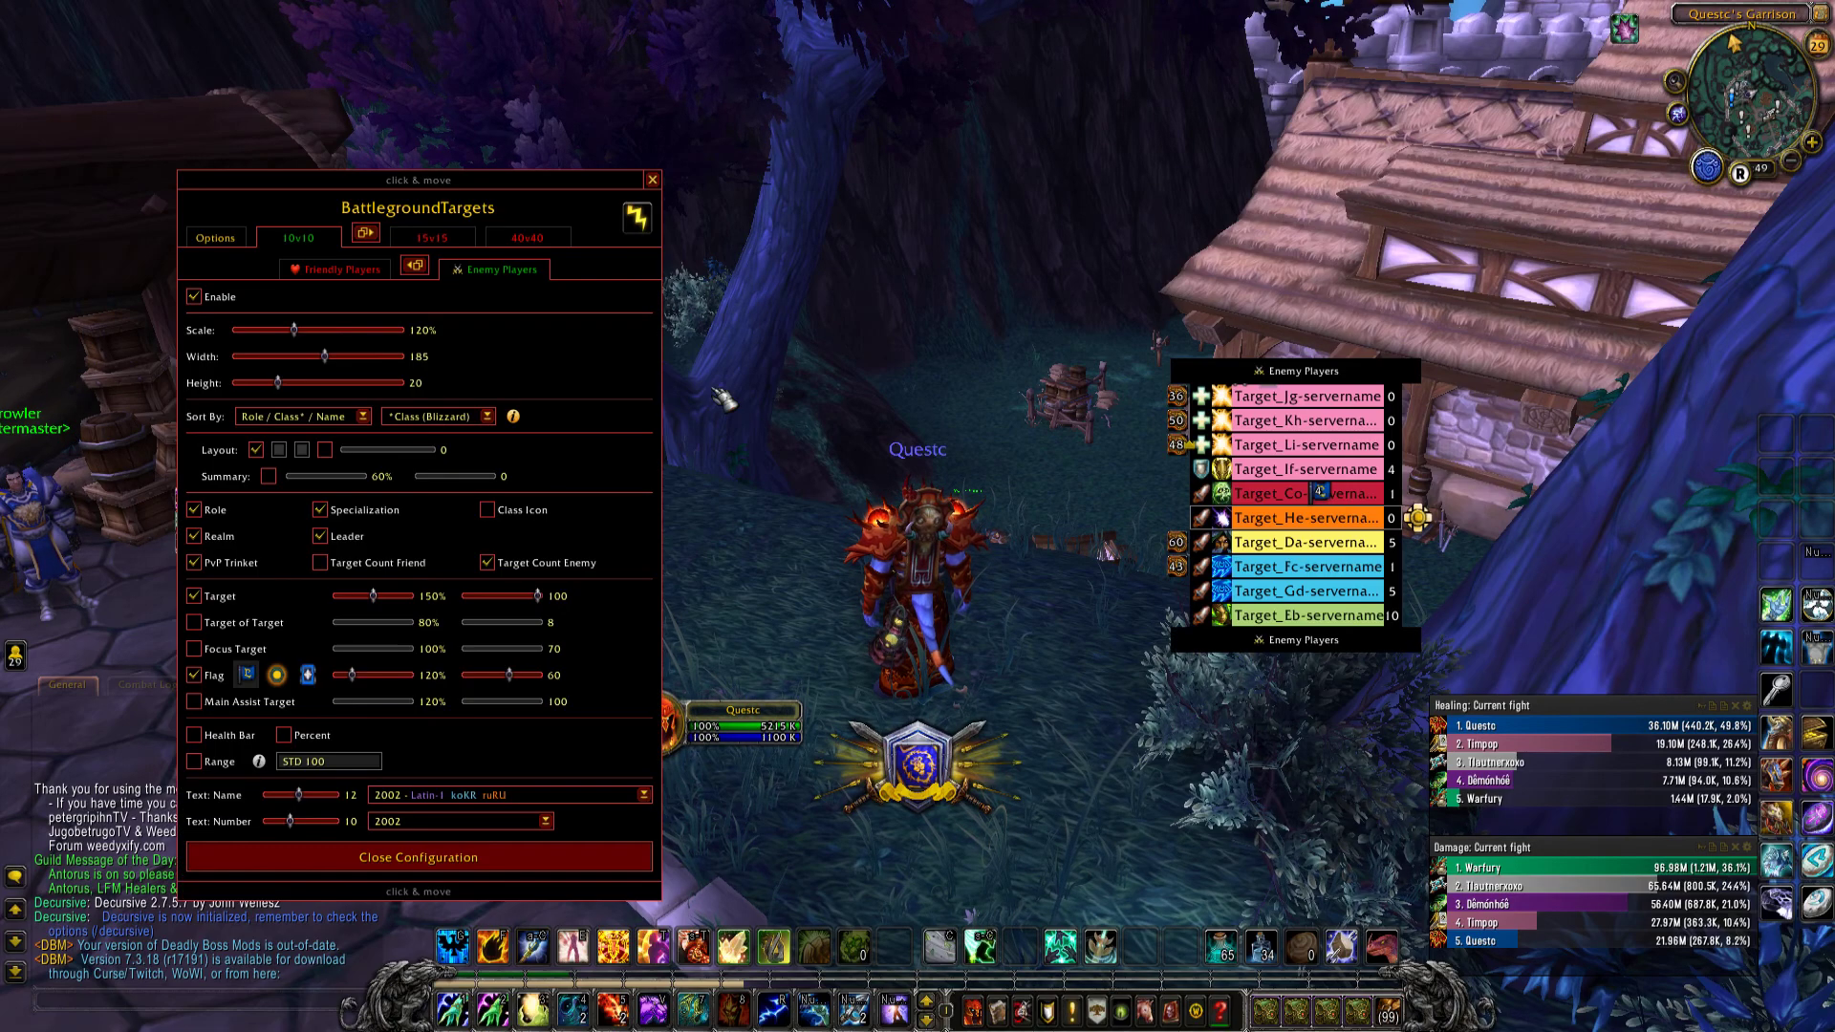
{"action": "left_click_drag", "start_coordinate": [430, 181], "coordinate": [520, 148]}
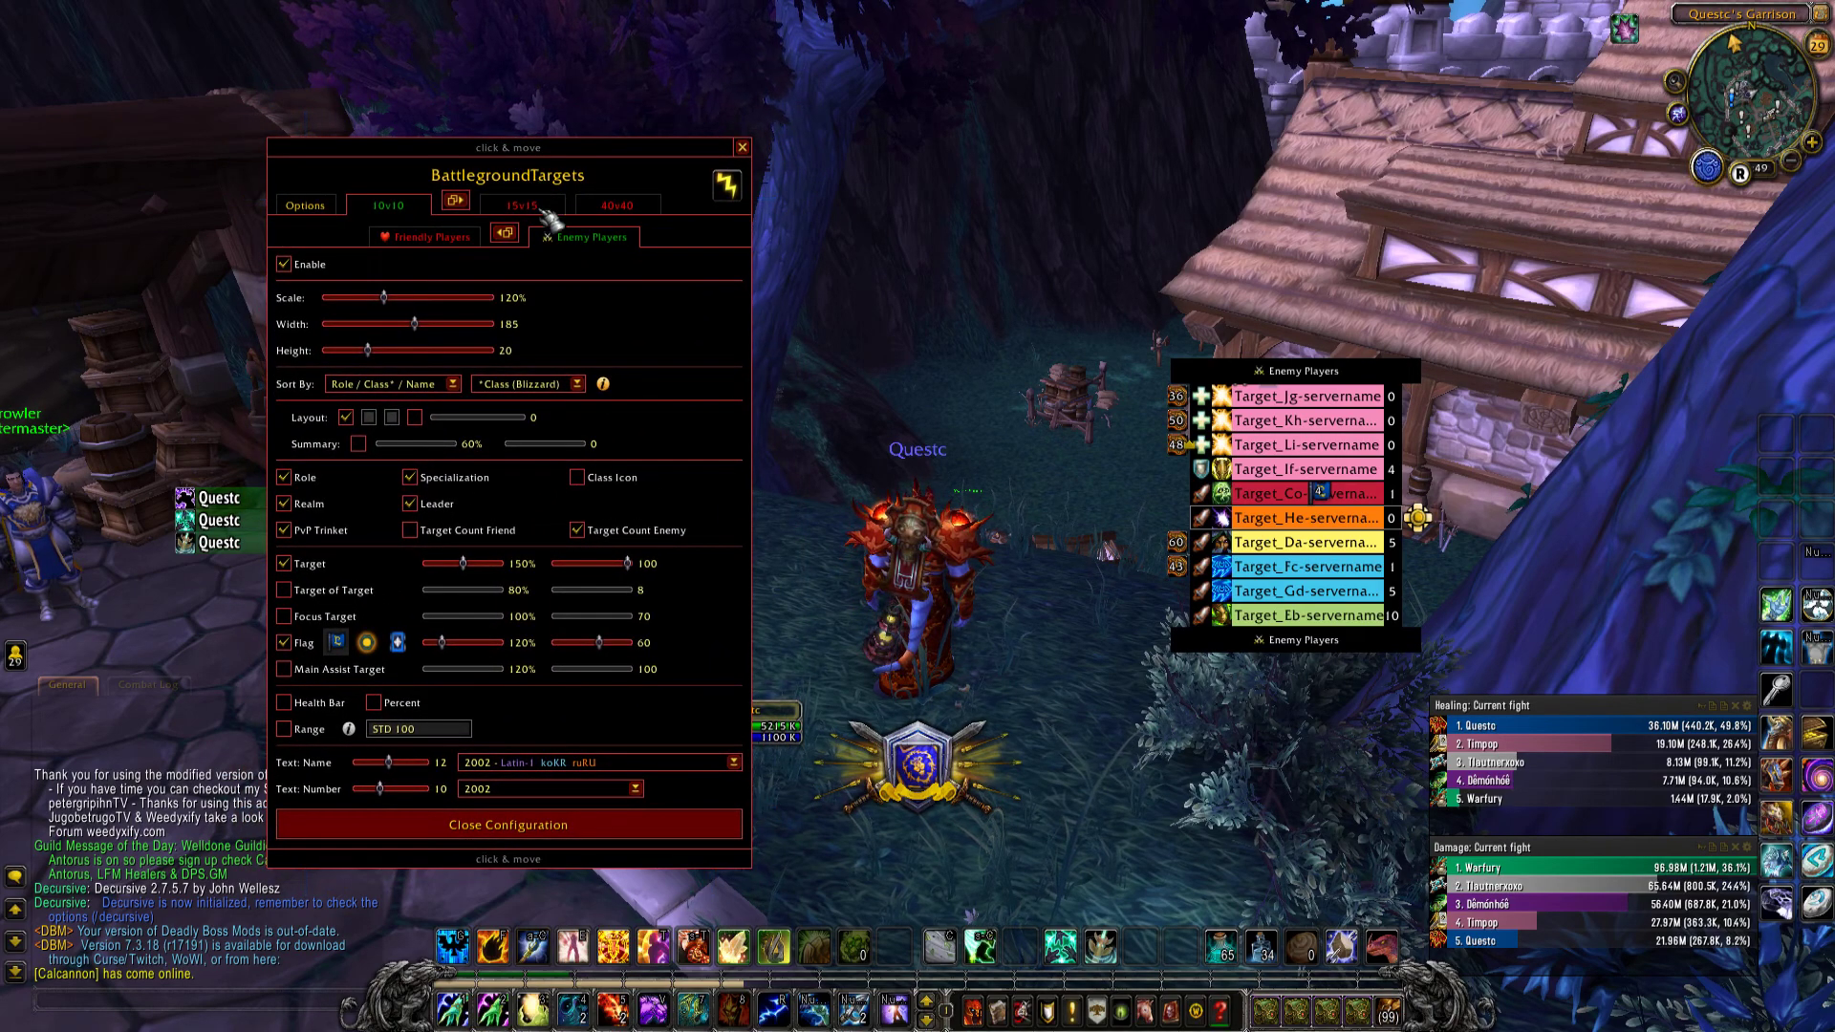
{"action": "left_click_drag", "start_coordinate": [531, 867], "coordinate": [548, 860]}
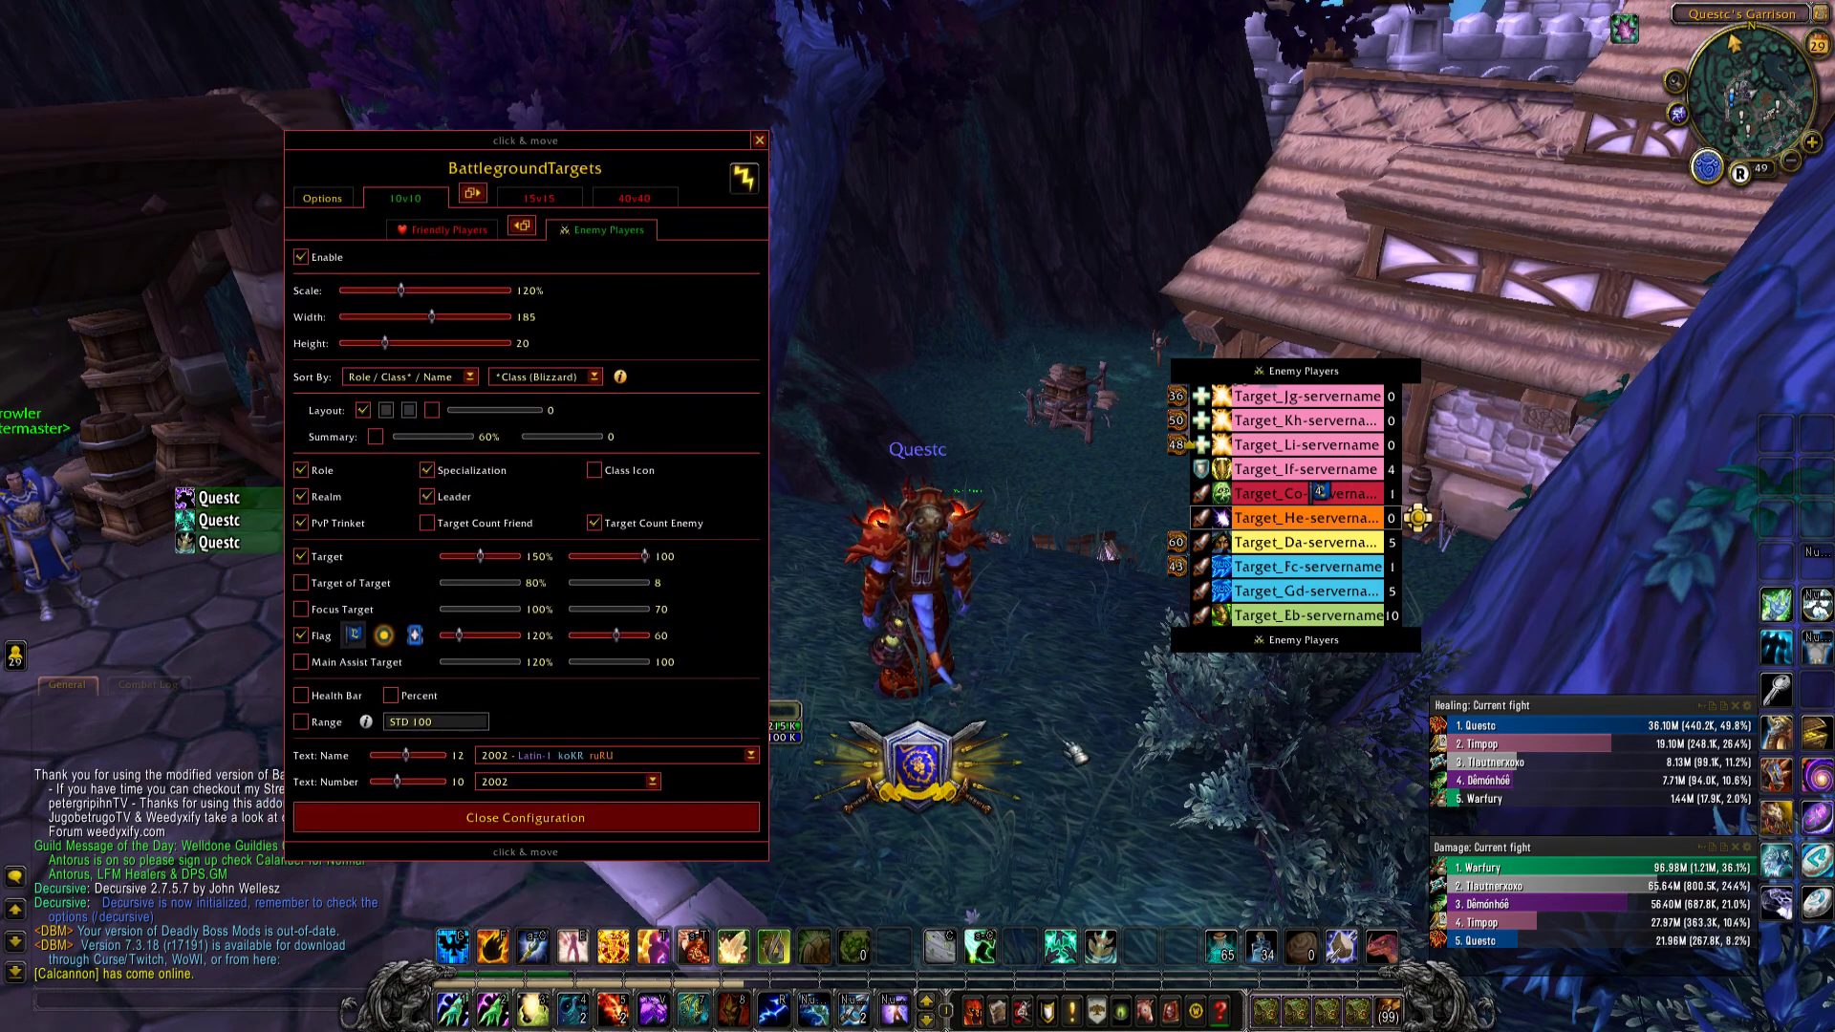
{"action": "left_click_drag", "start_coordinate": [1309, 387], "coordinate": [1273, 403]}
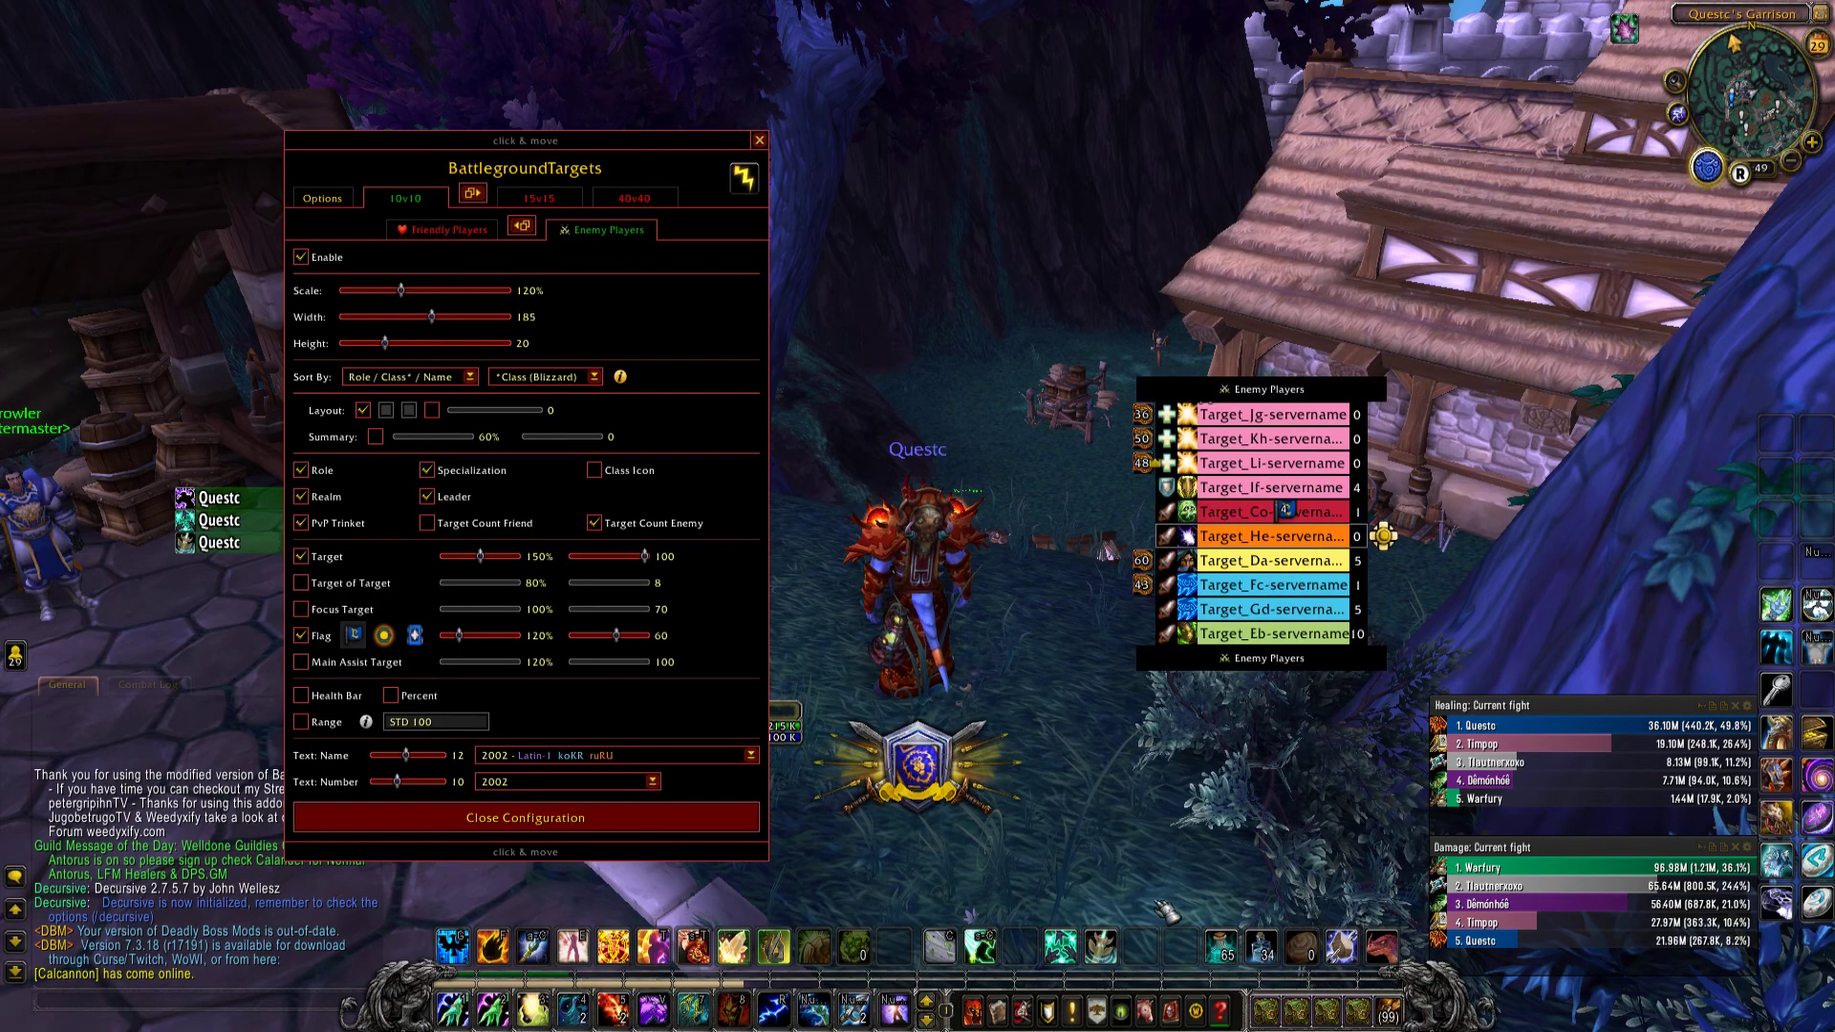
Queue for Random Battlegrounds excluding Strand of the Ancients and Alterac Valley, then close the PvP window.
{"action": "left_click", "coordinate": [1120, 1010]}
{"action": "left_click", "coordinate": [207, 565]}
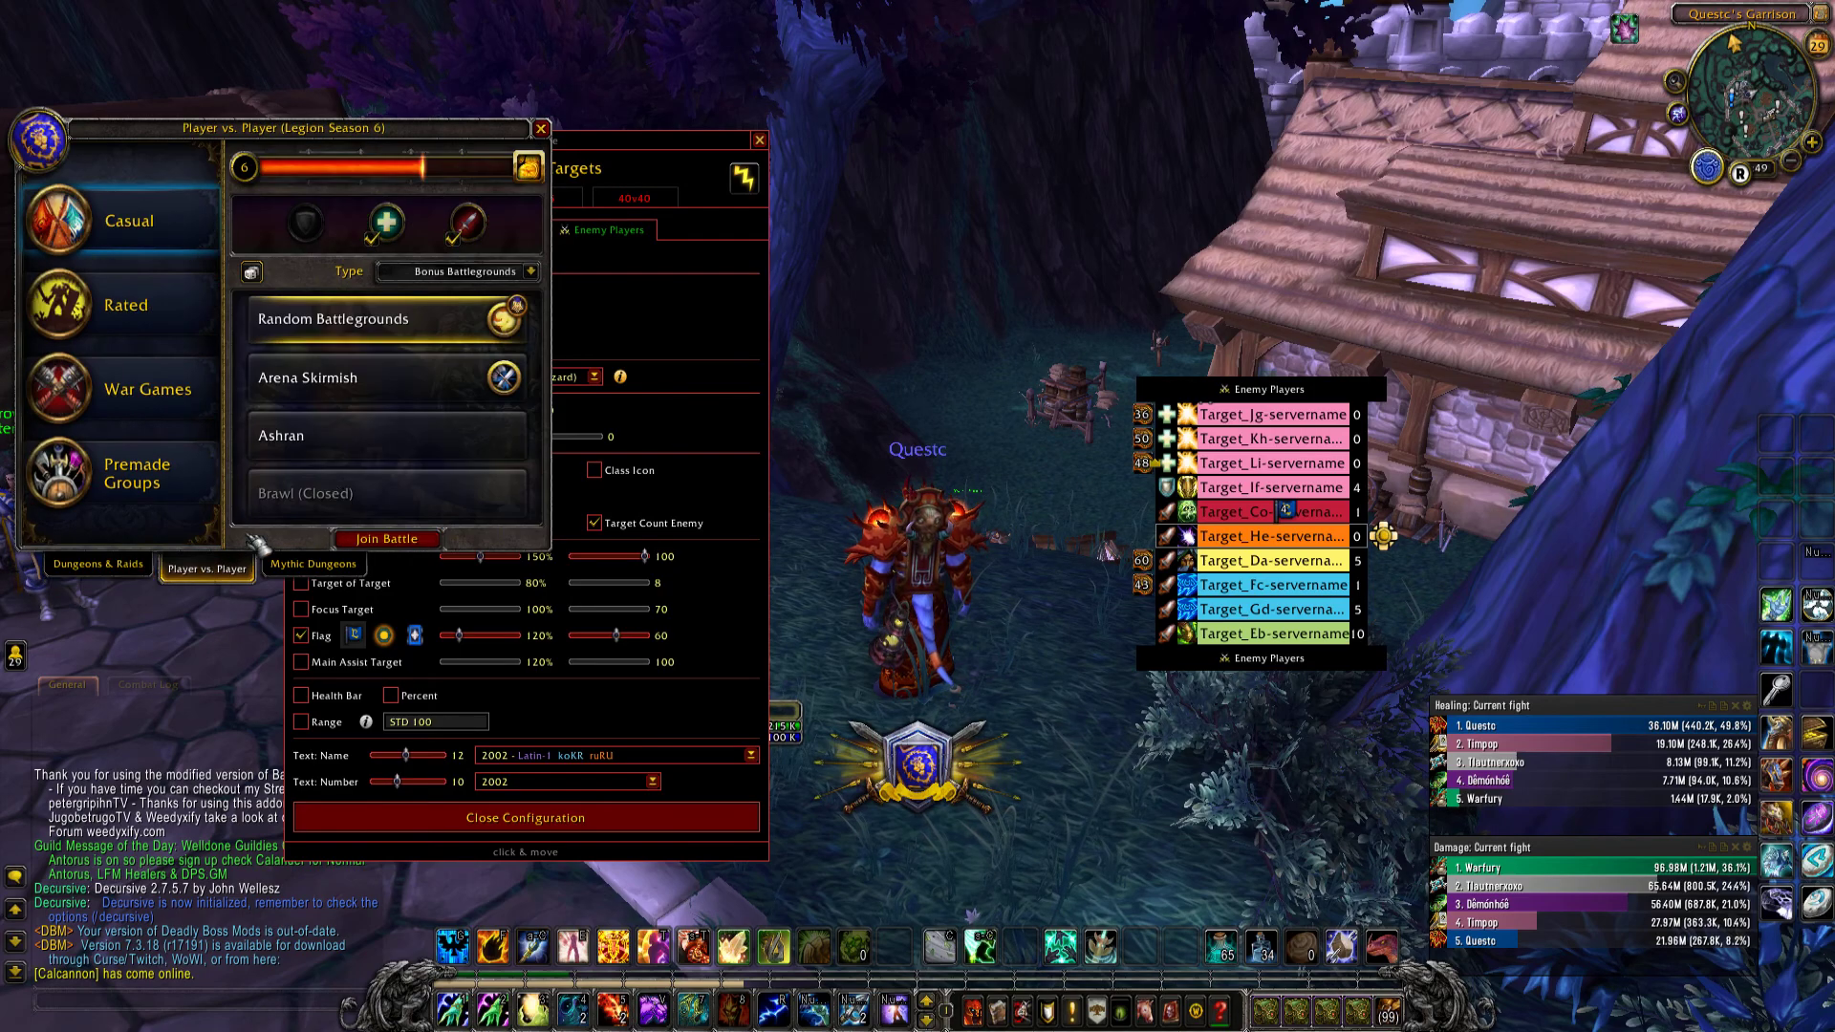
{"action": "left_click", "coordinate": [252, 272]}
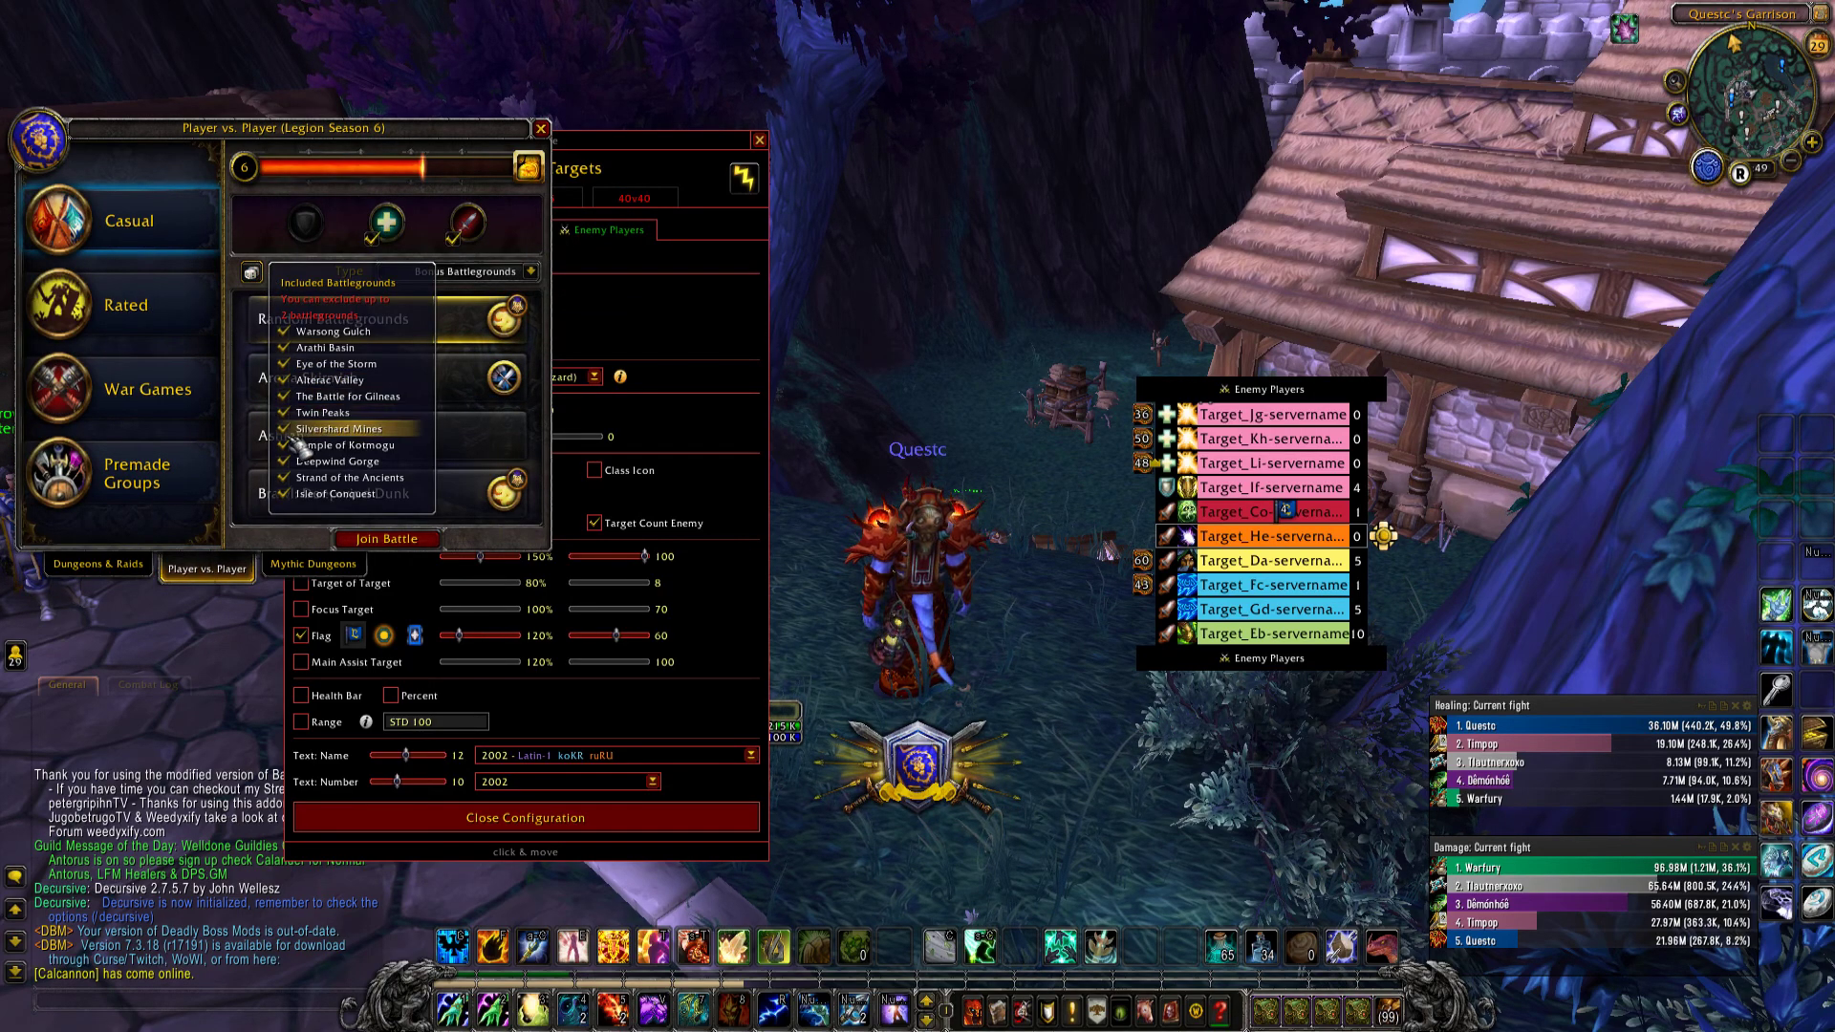
{"action": "left_click", "coordinate": [295, 478]}
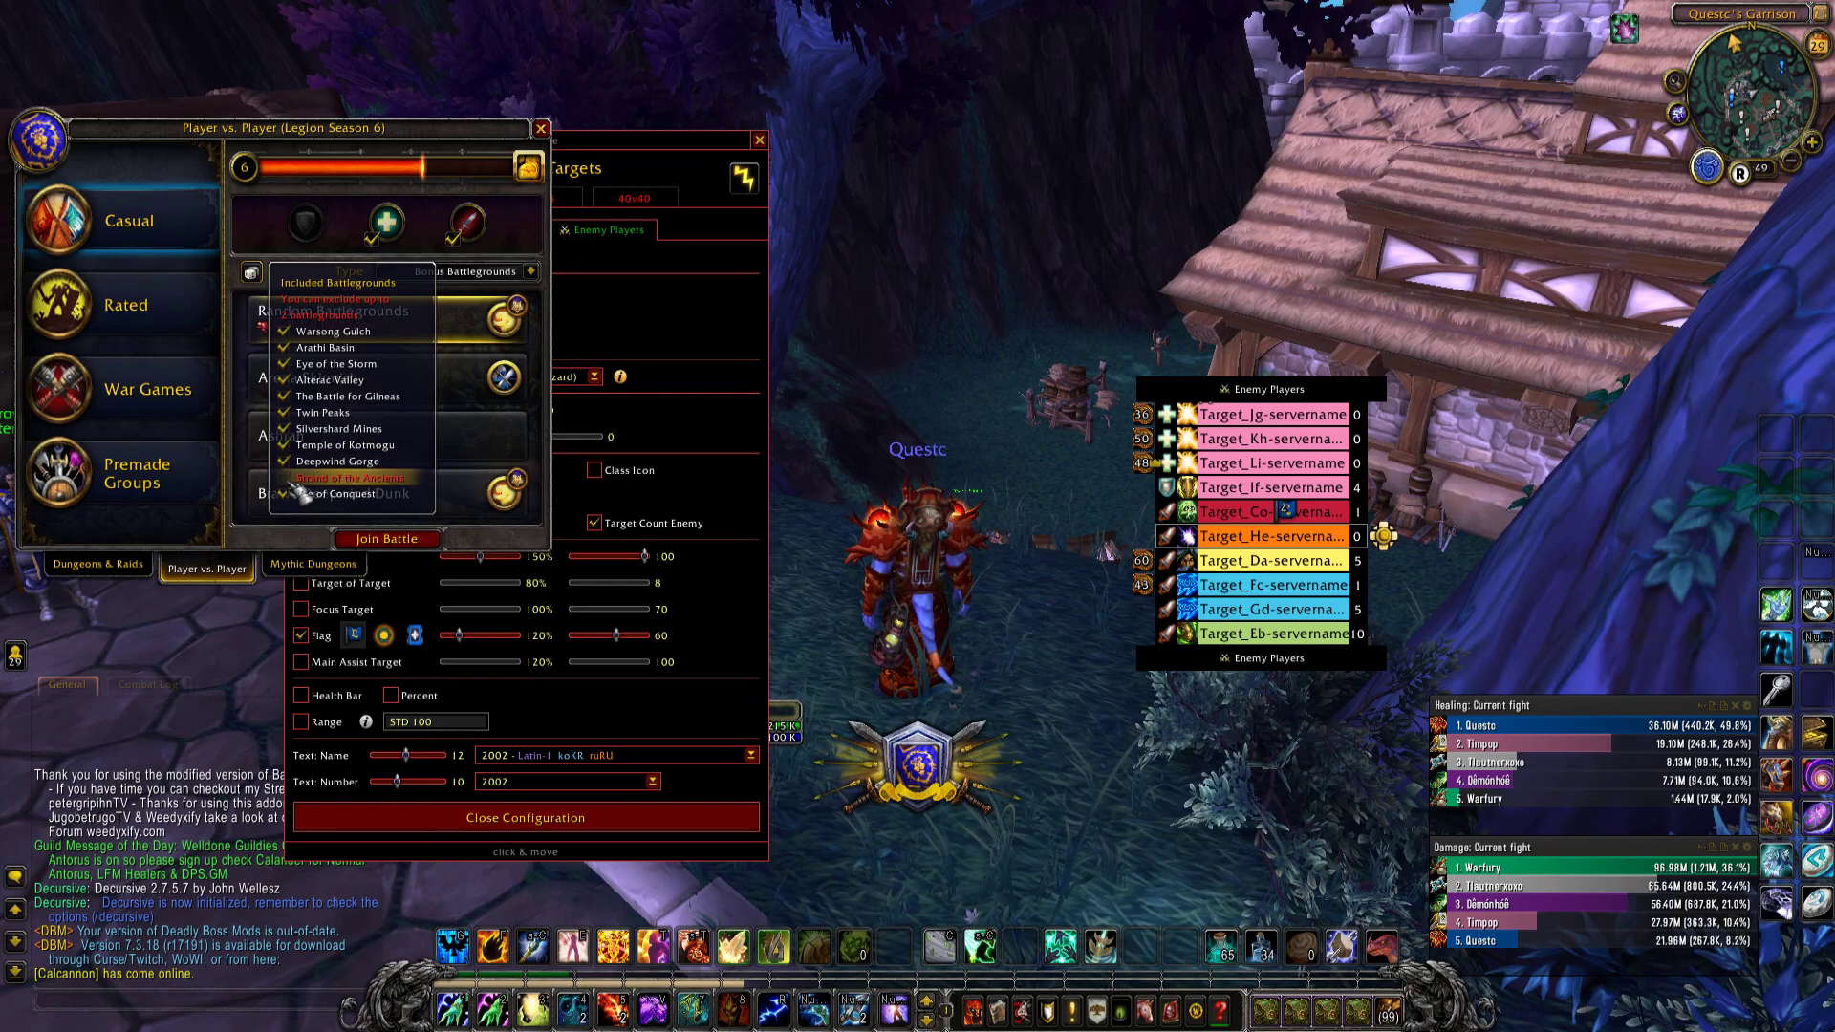
{"action": "left_click", "coordinate": [291, 380]}
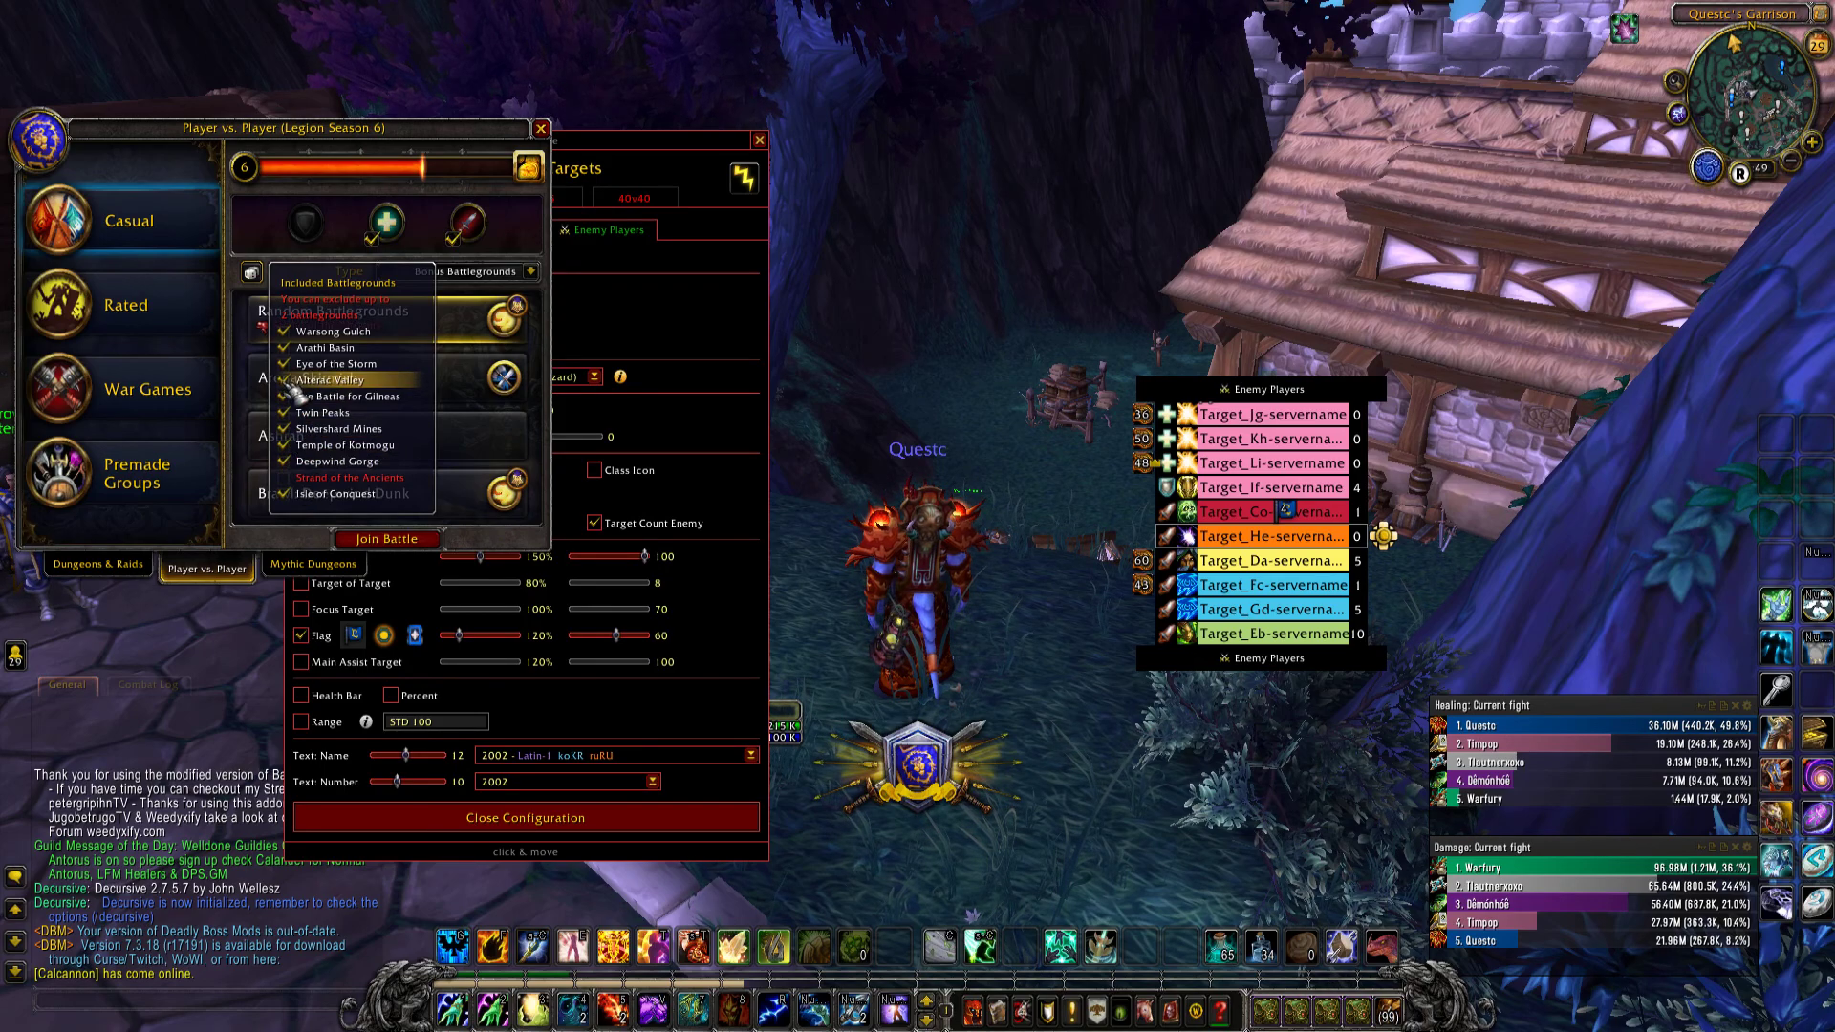
{"action": "left_click", "coordinate": [251, 273]}
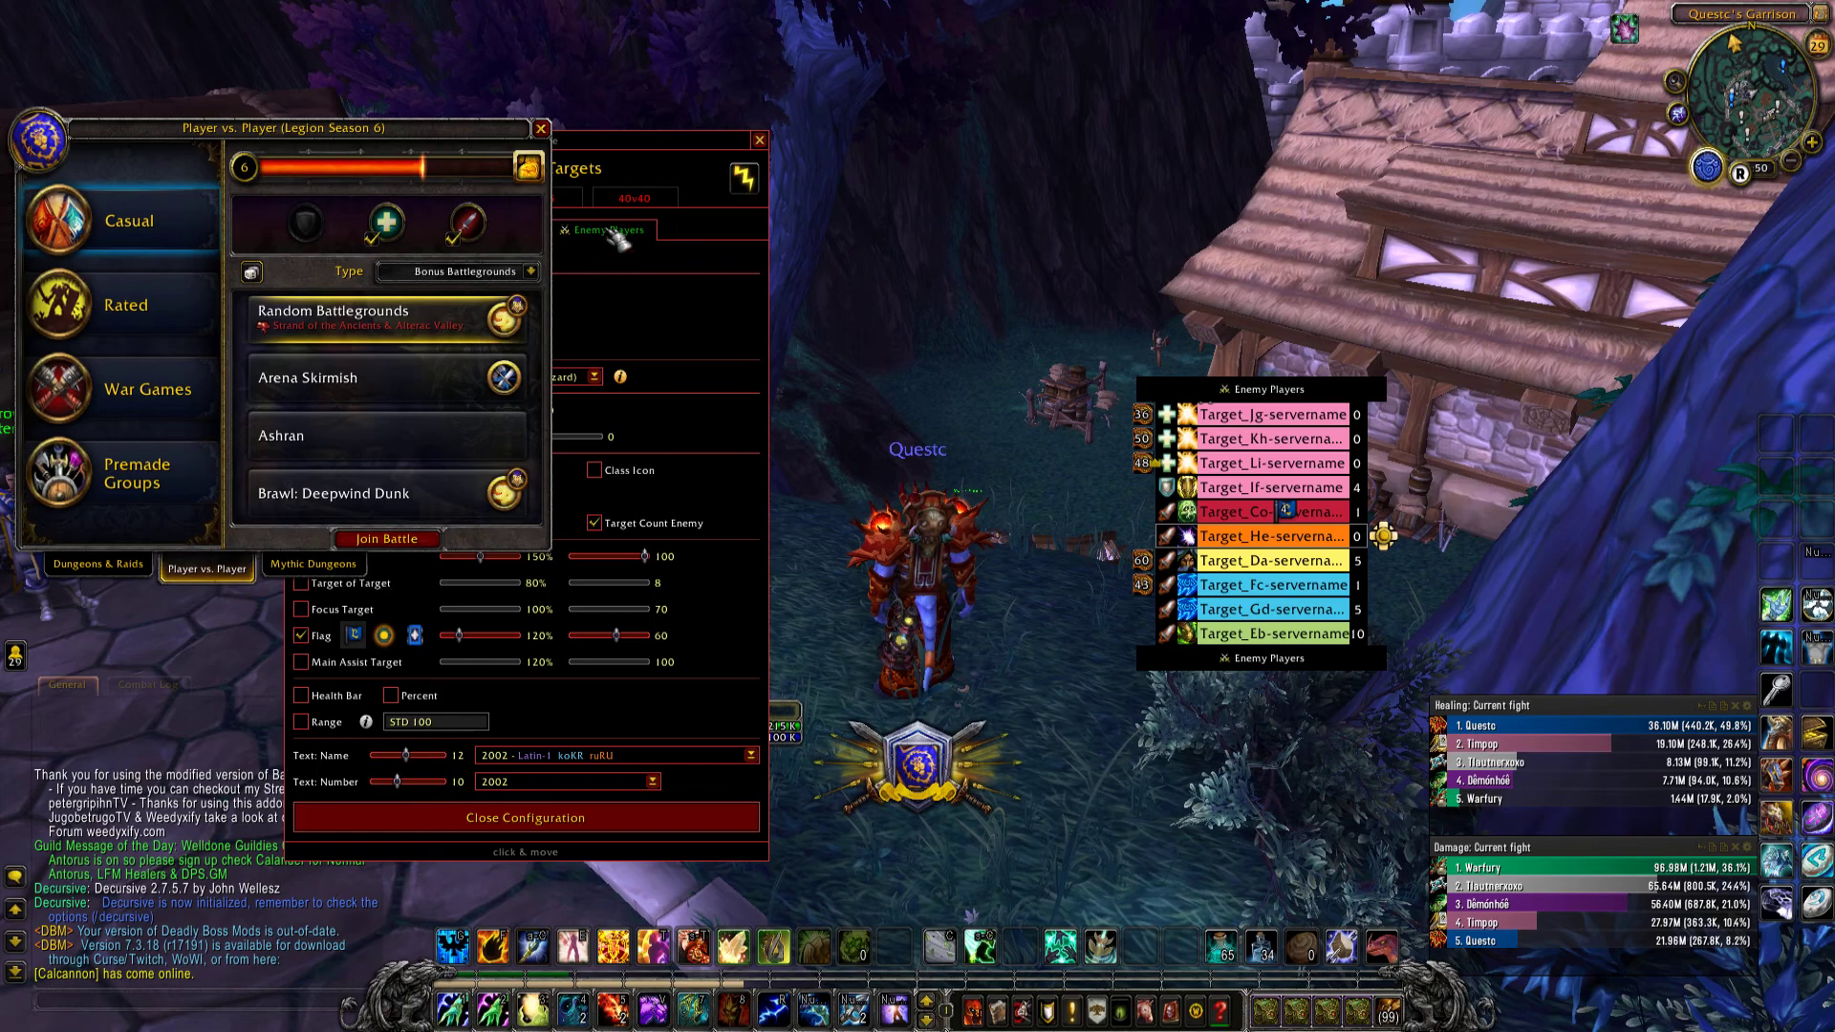
{"action": "left_click", "coordinate": [541, 128]}
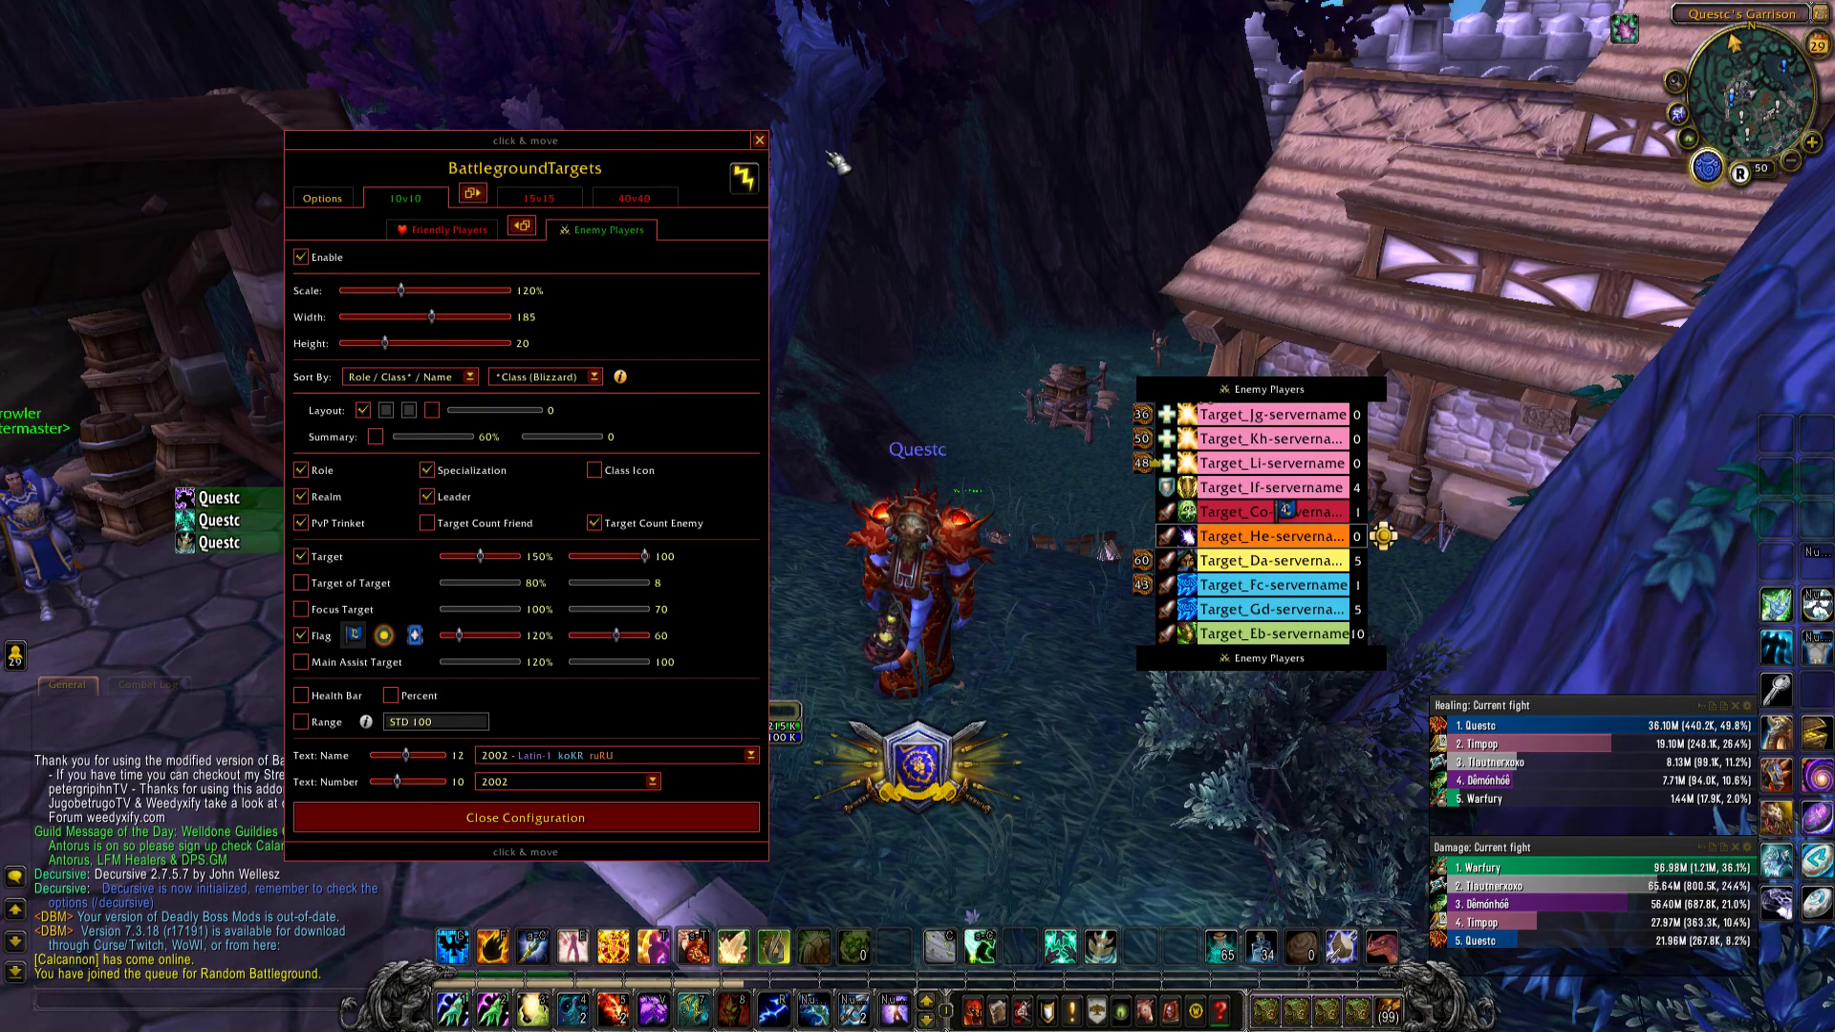
Reopen the BattlegroundTargets config with /bgt and raise the enemy frame Scale.
{"action": "key", "text": "Return"}
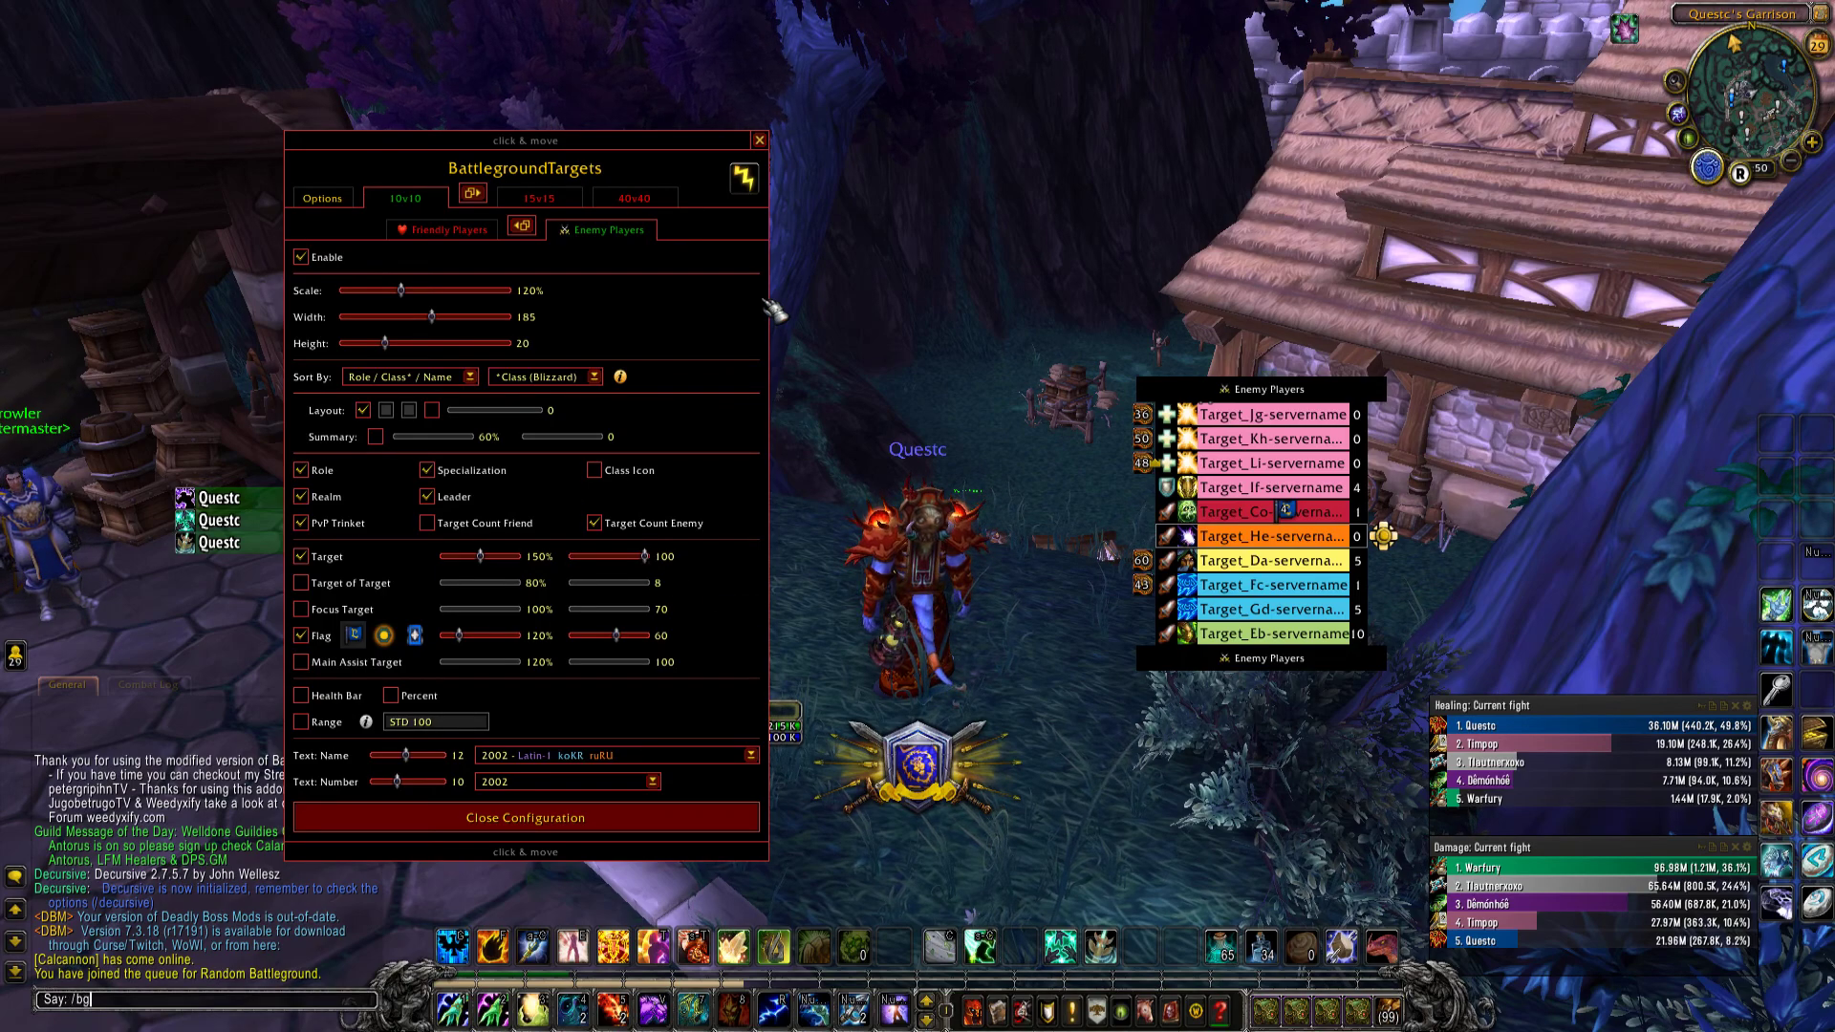
{"action": "type", "text": "/bgt"}
{"action": "key", "text": "Return"}
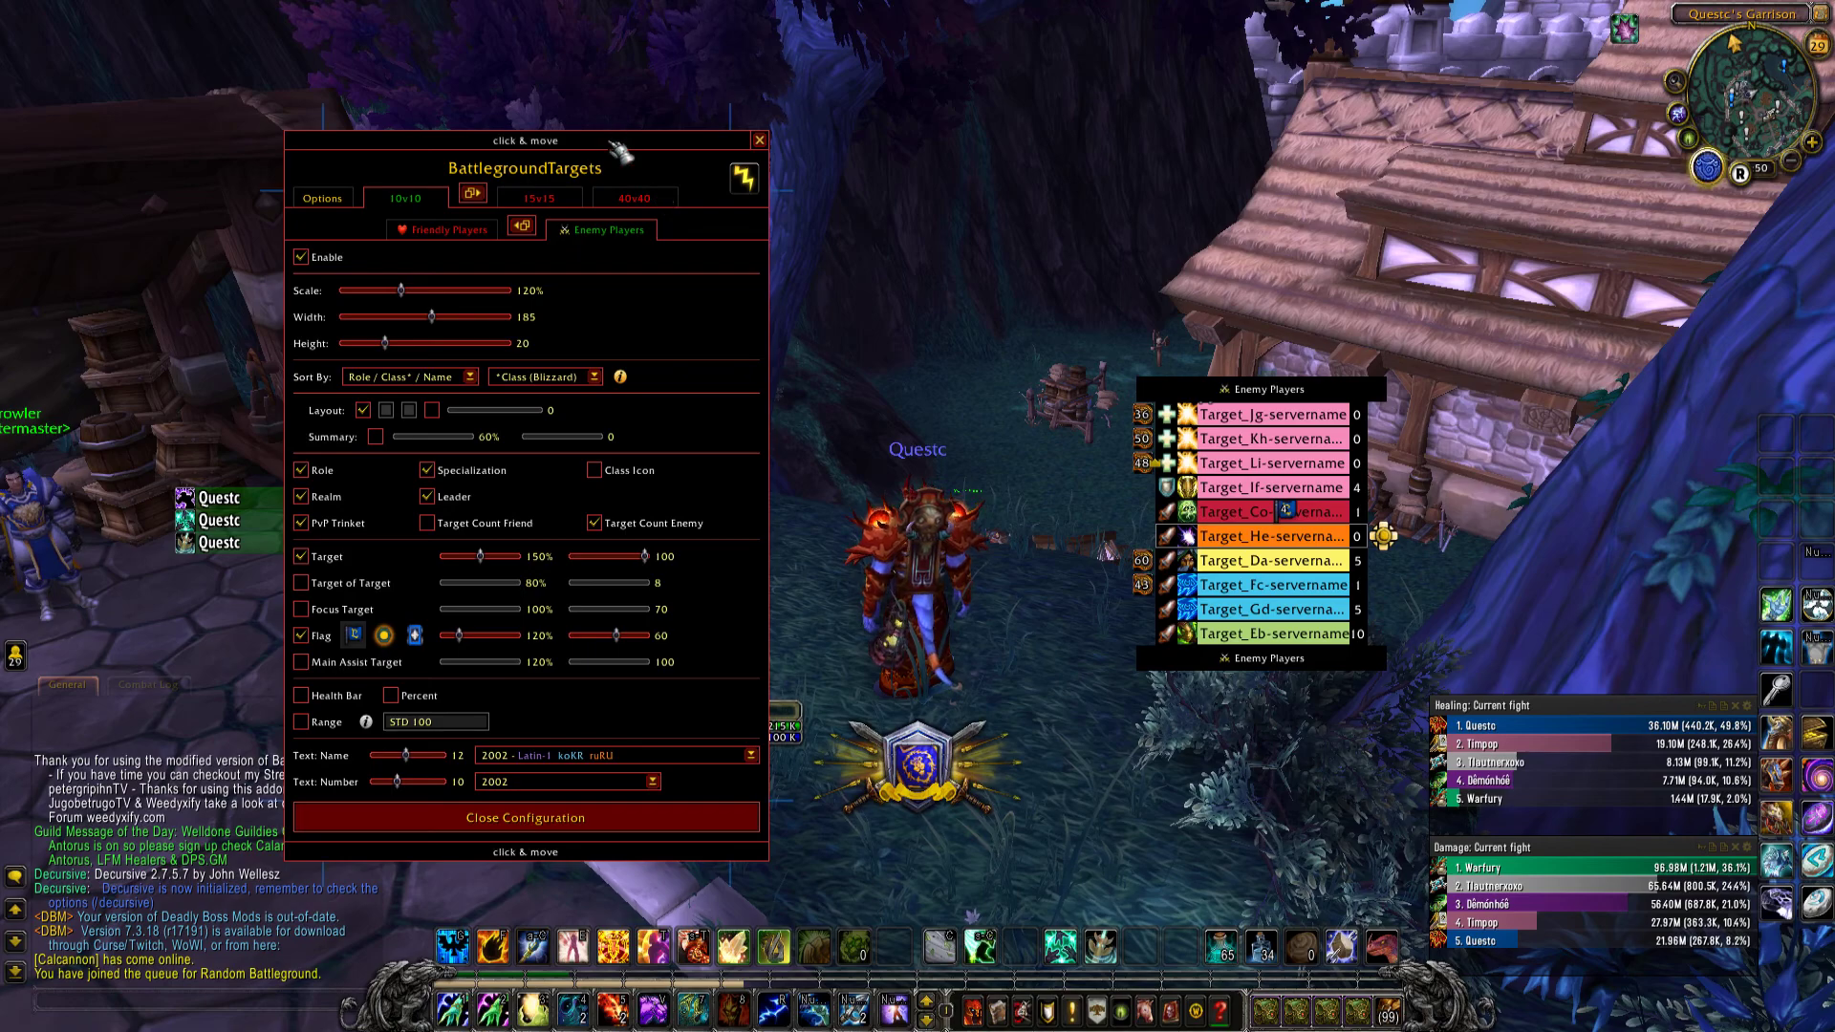
{"action": "left_click_drag", "start_coordinate": [401, 289], "coordinate": [392, 361]}
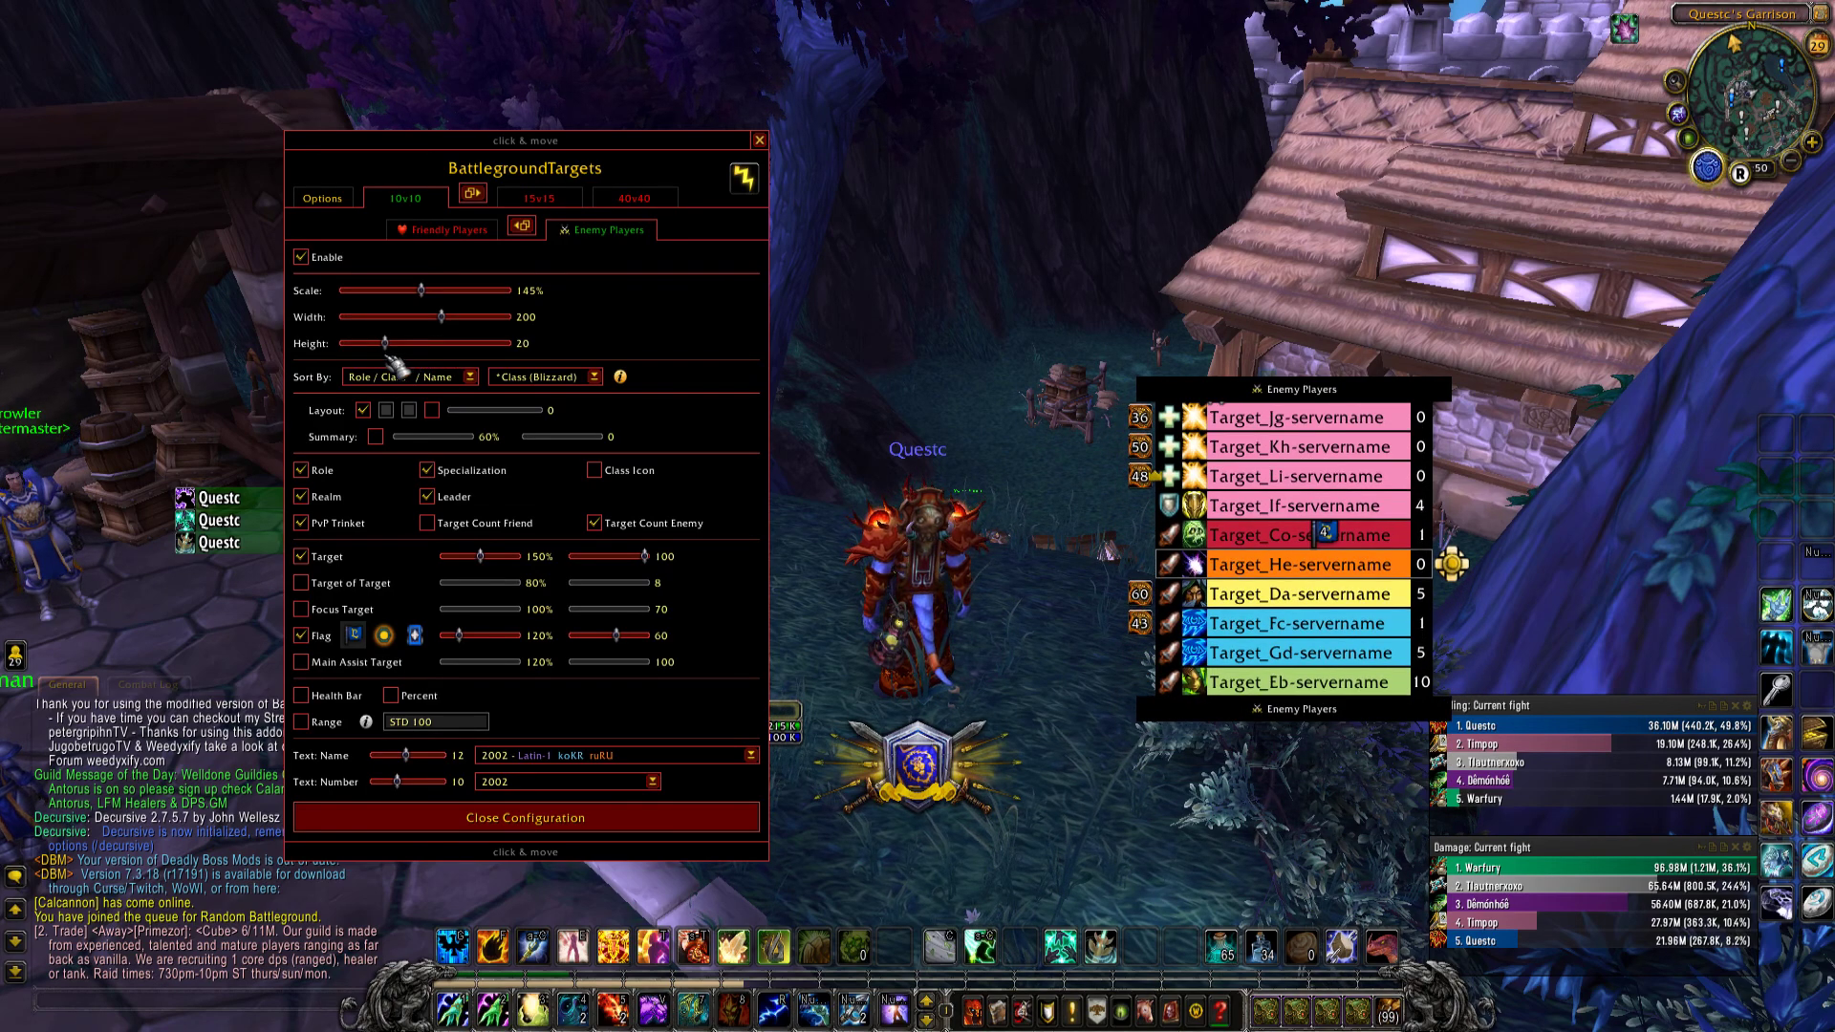
Set Scale back to 120%, move the Enemy Players list beside the character, and hide role icons.
{"action": "mouse_move", "coordinate": [1337, 401]}
{"action": "left_mouse_down"}
{"action": "mouse_move", "coordinate": [1287, 429]}
{"action": "mouse_move", "coordinate": [1350, 391]}
{"action": "left_mouse_up"}
{"action": "left_click_drag", "start_coordinate": [438, 289], "coordinate": [405, 290]}
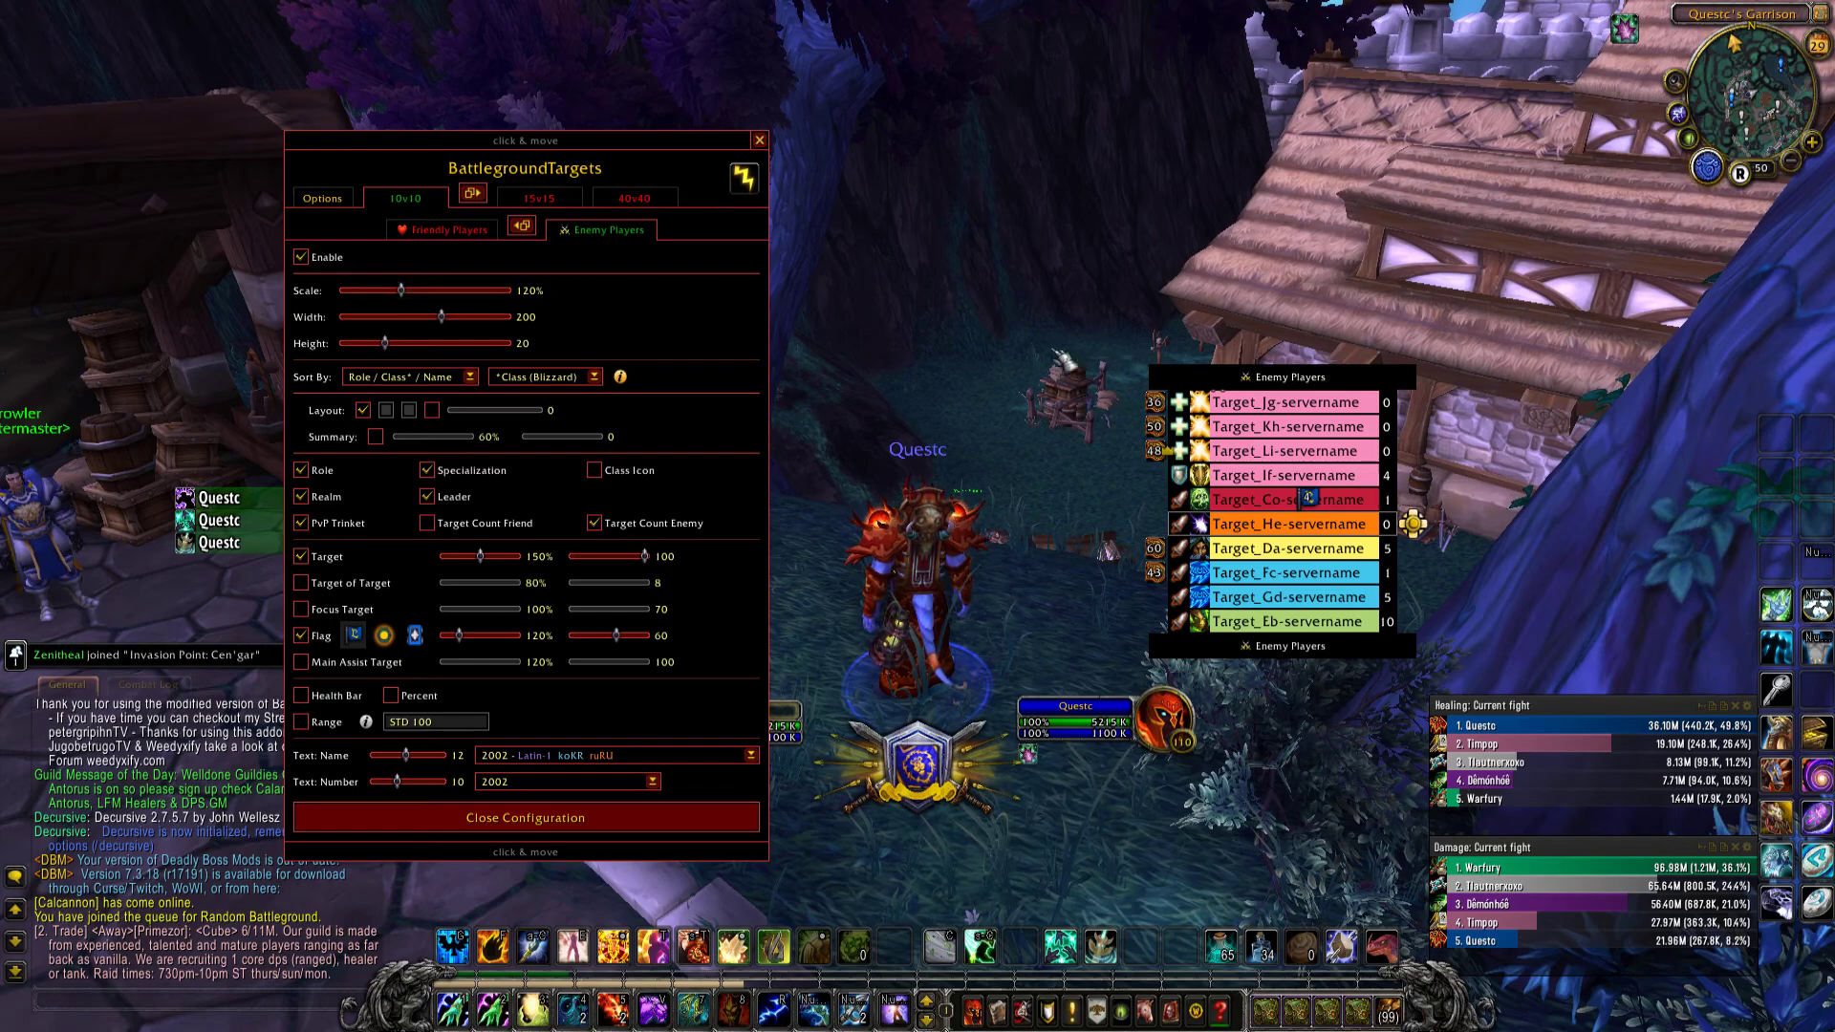
{"action": "left_click_drag", "start_coordinate": [1244, 387], "coordinate": [1271, 472]}
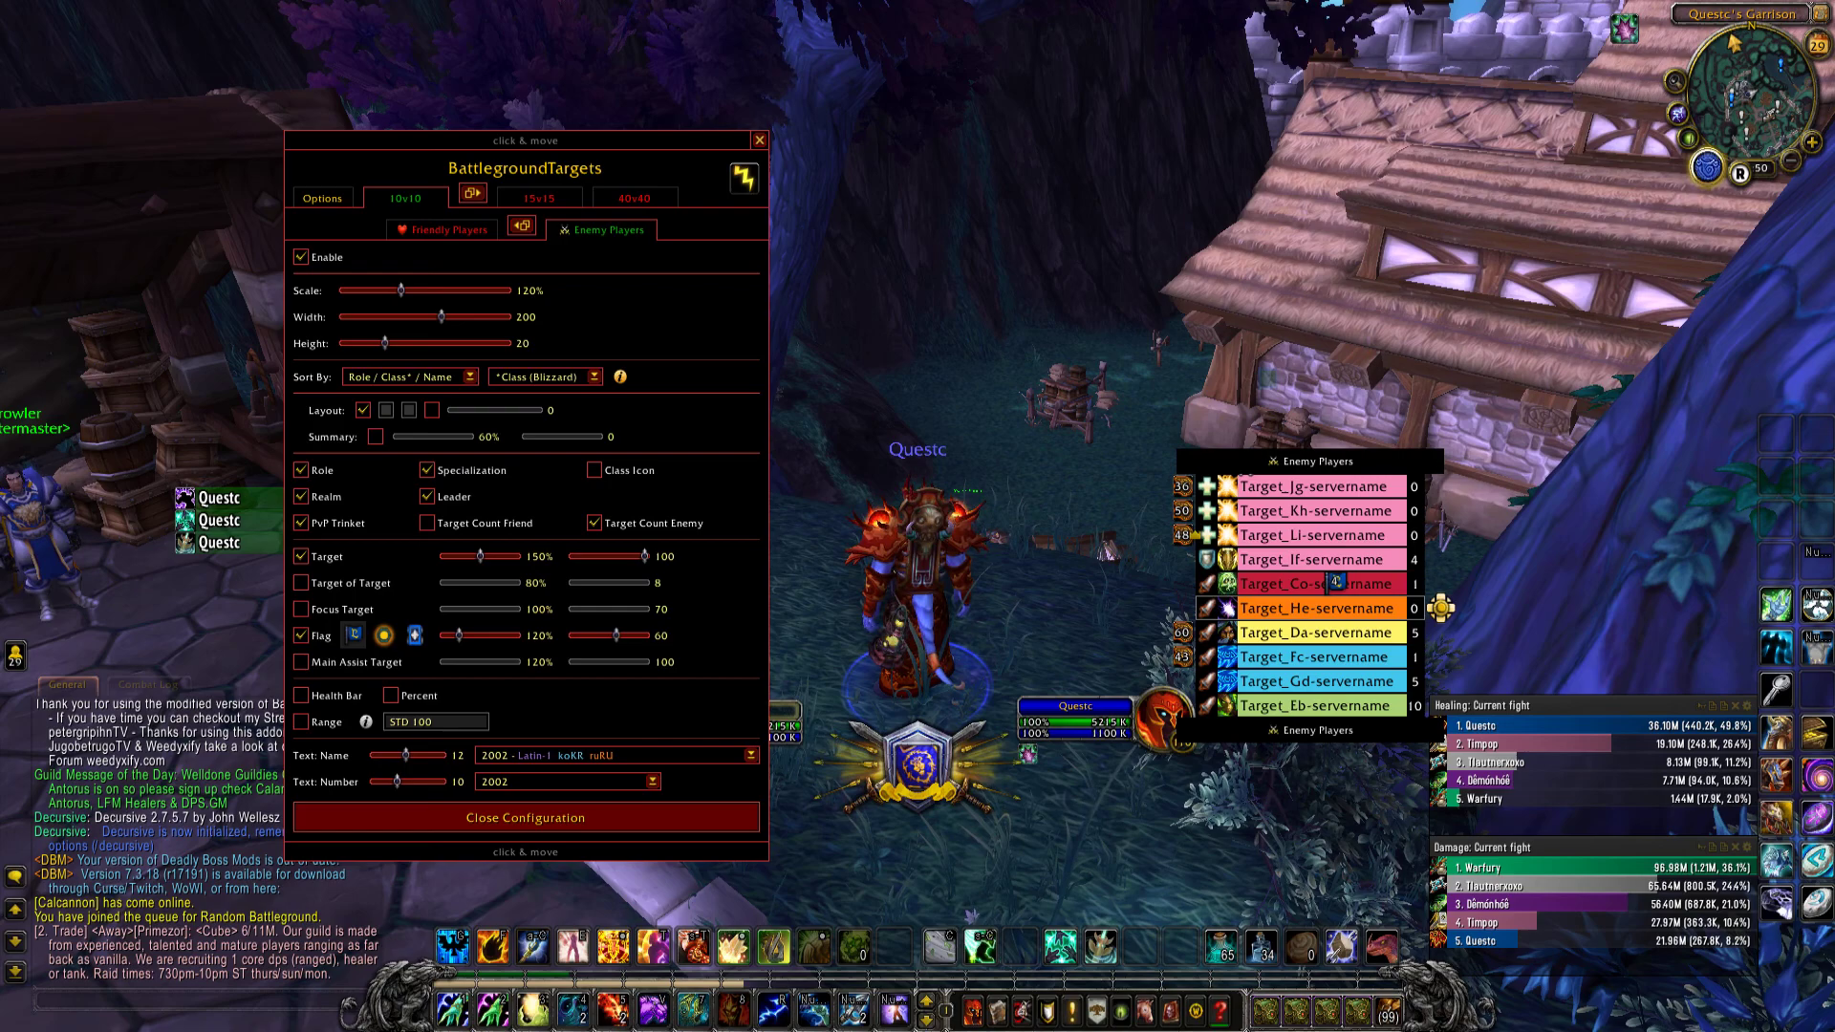
{"action": "left_click", "coordinate": [302, 470]}
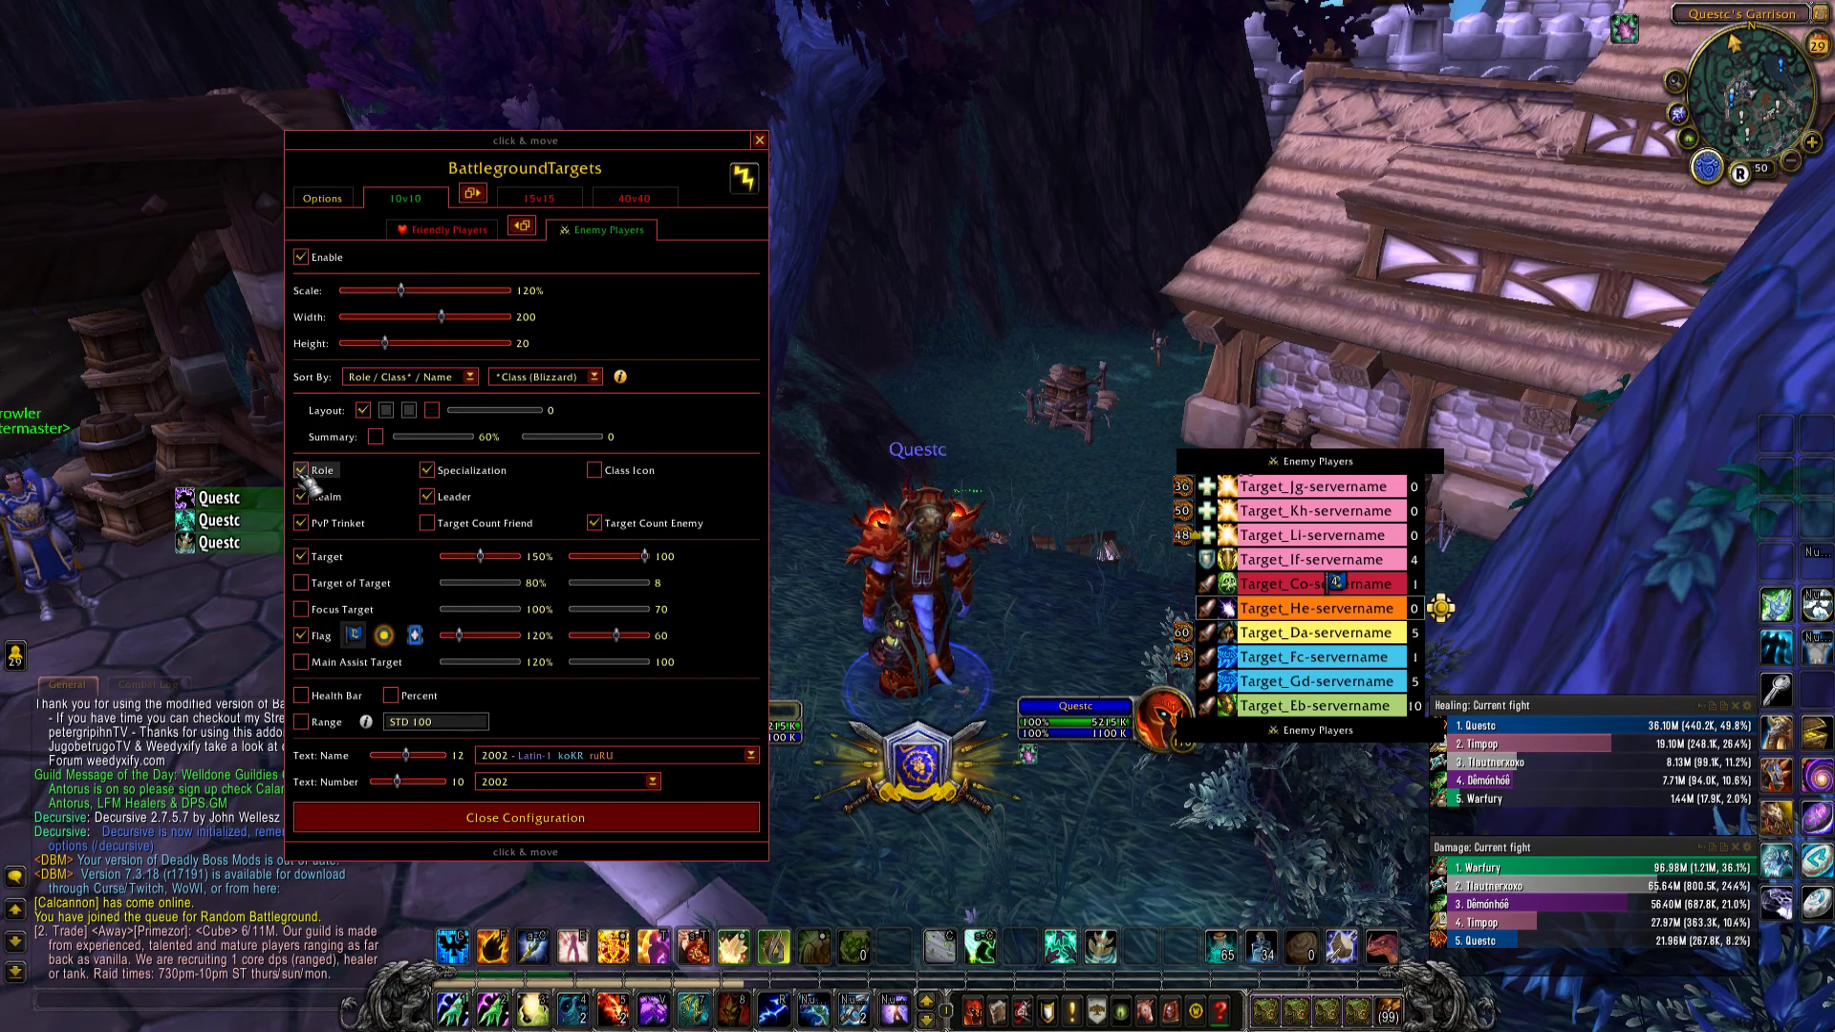
{"action": "mouse_move", "coordinate": [1232, 619]}
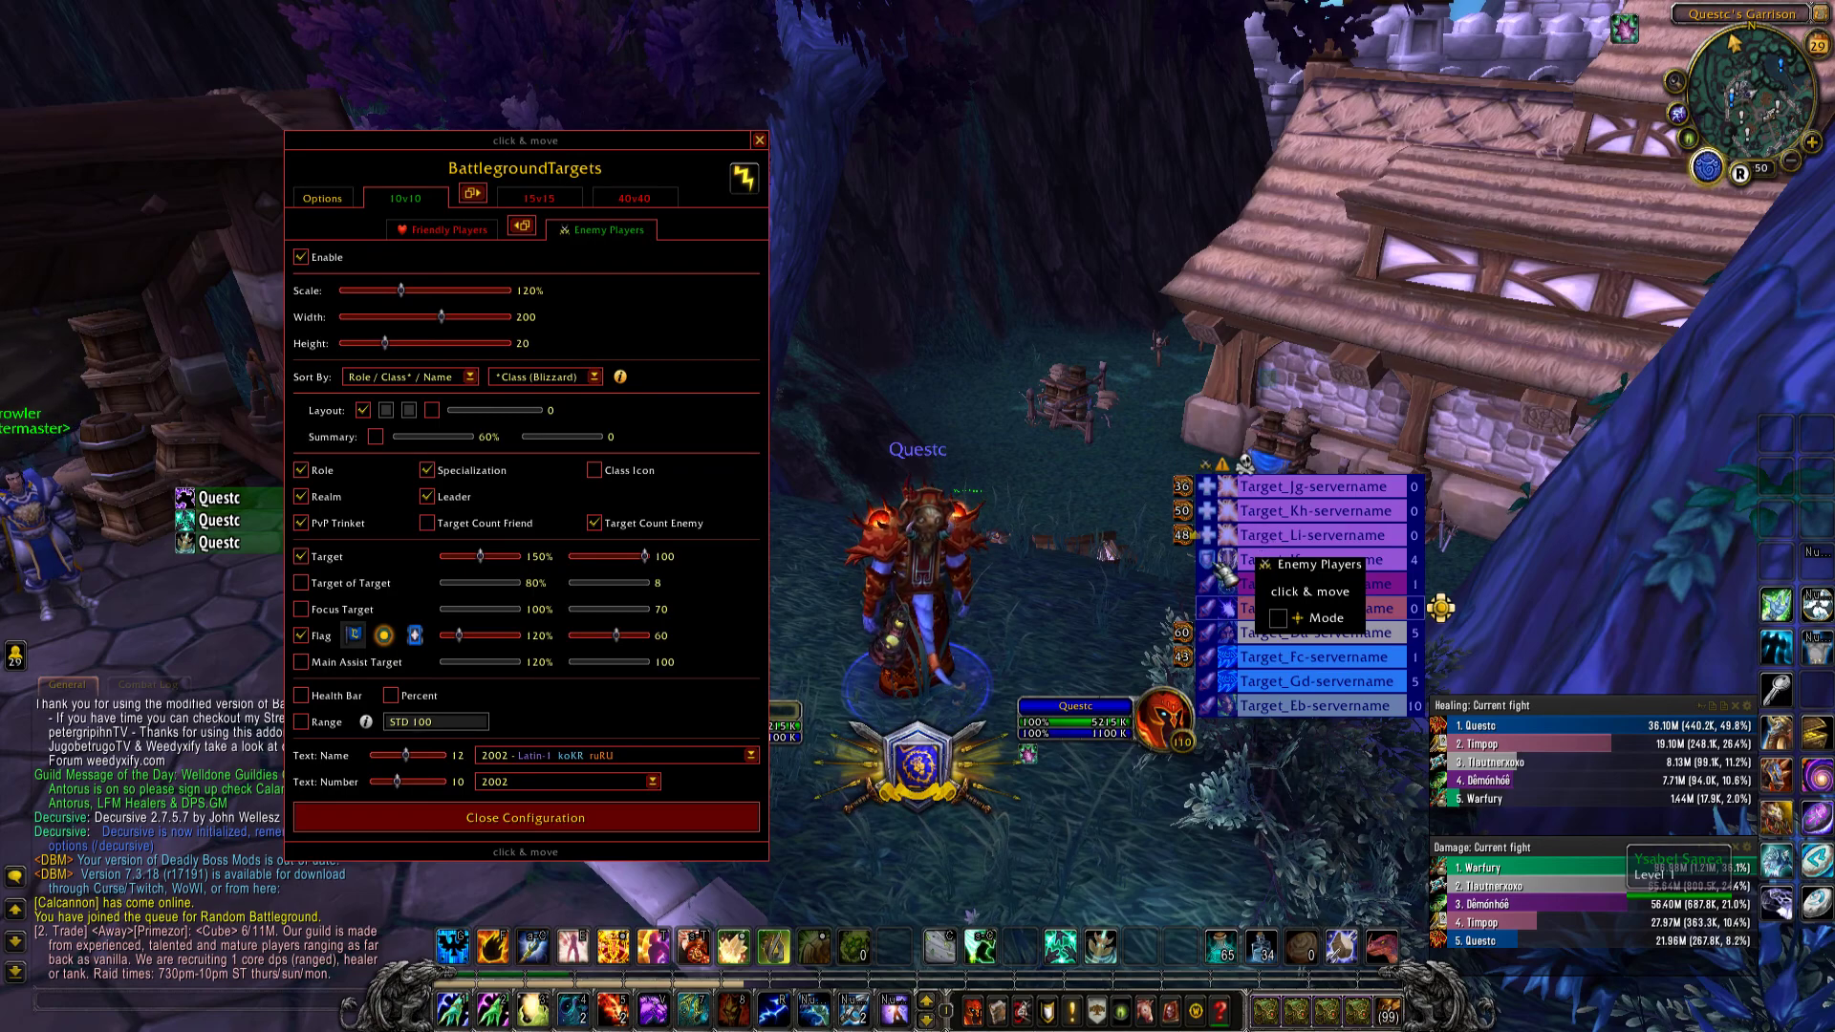